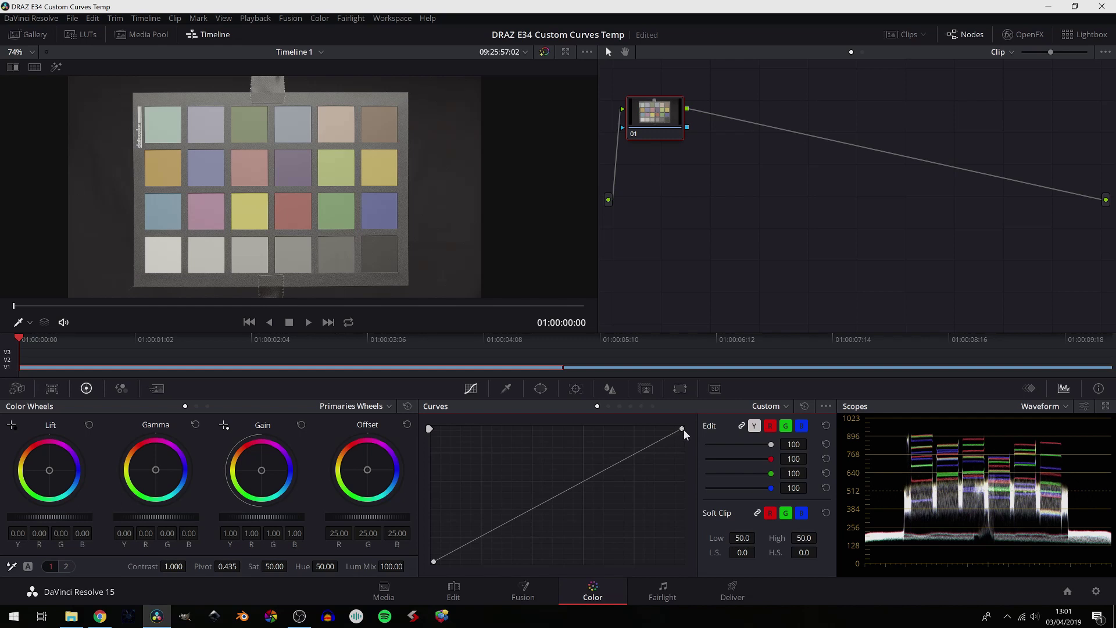
Step: Test pulling in the luma white point and moving the black point, then restore both
drag(682, 429, 699, 400)
mouse_move(434, 559)
mouse_down()
mouse_move(487, 565)
mouse_move(446, 571)
mouse_move(409, 556)
mouse_move(403, 521)
mouse_move(396, 574)
mouse_move(434, 559)
mouse_up()
mouse_move(434, 562)
mouse_down()
mouse_move(417, 444)
mouse_move(415, 578)
mouse_move(427, 578)
mouse_up()
Step: Add a low point on the Y curve, lift it slightly to brighten shadows, then delete it
click(480, 536)
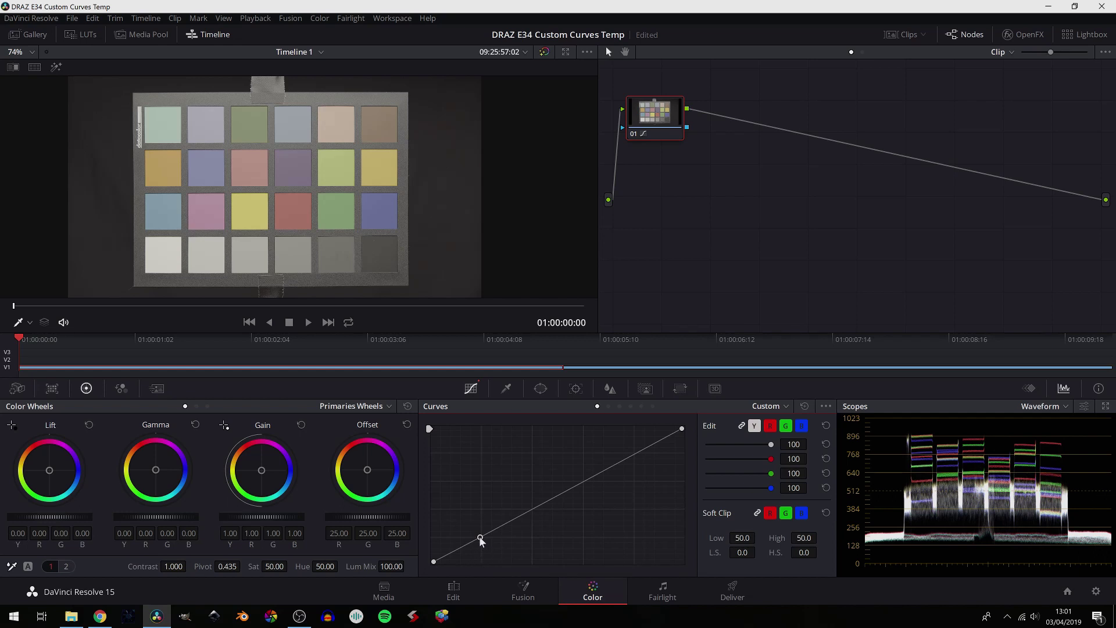
mouse_move(479, 536)
mouse_down()
mouse_move(480, 508)
mouse_move(483, 532)
mouse_up()
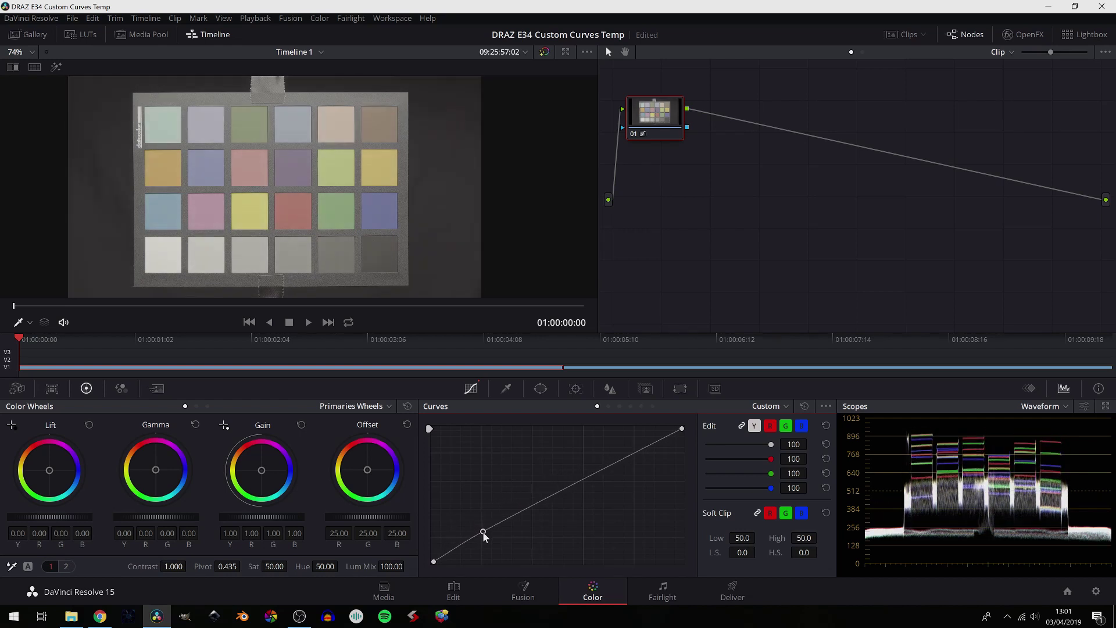
right_click(483, 533)
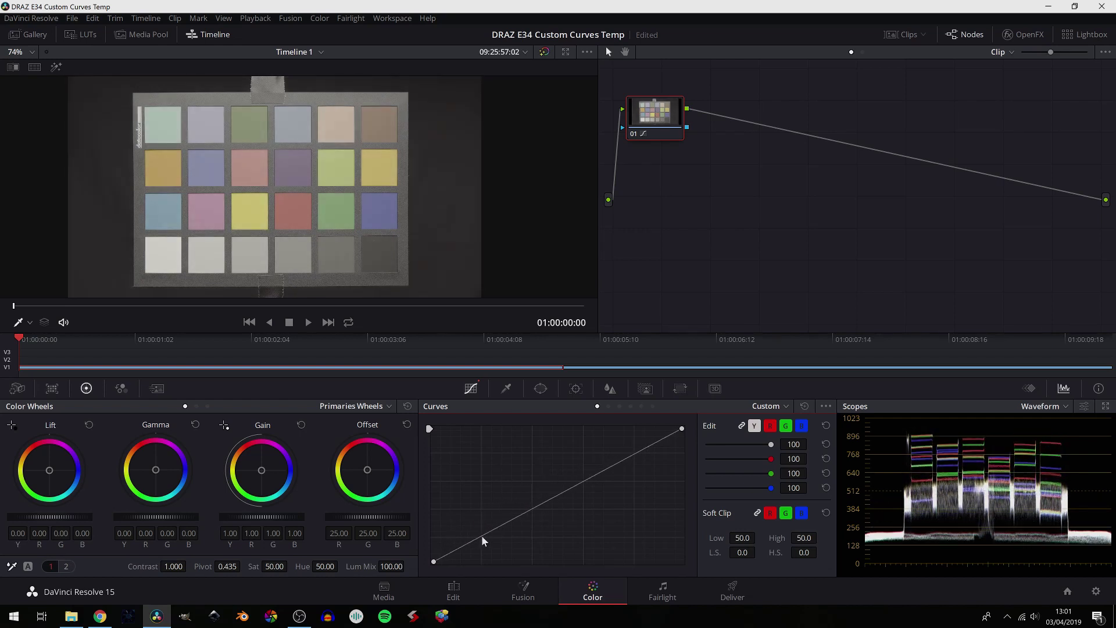
Step: On the red curve, shift the black point and add a point, reddening the shadows
click(771, 428)
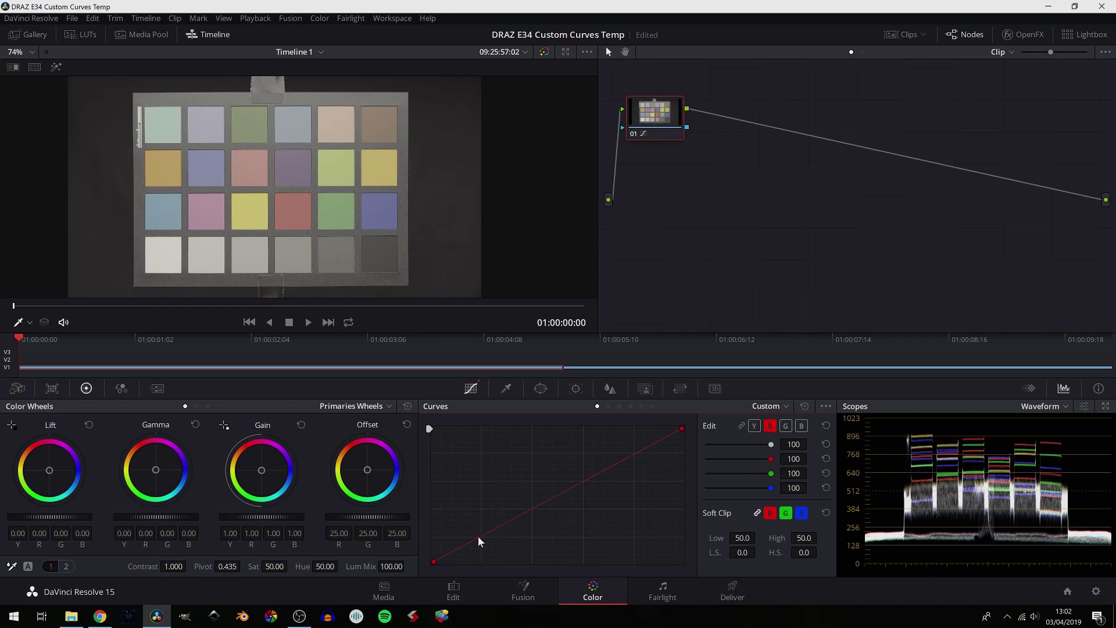
drag(433, 560, 412, 515)
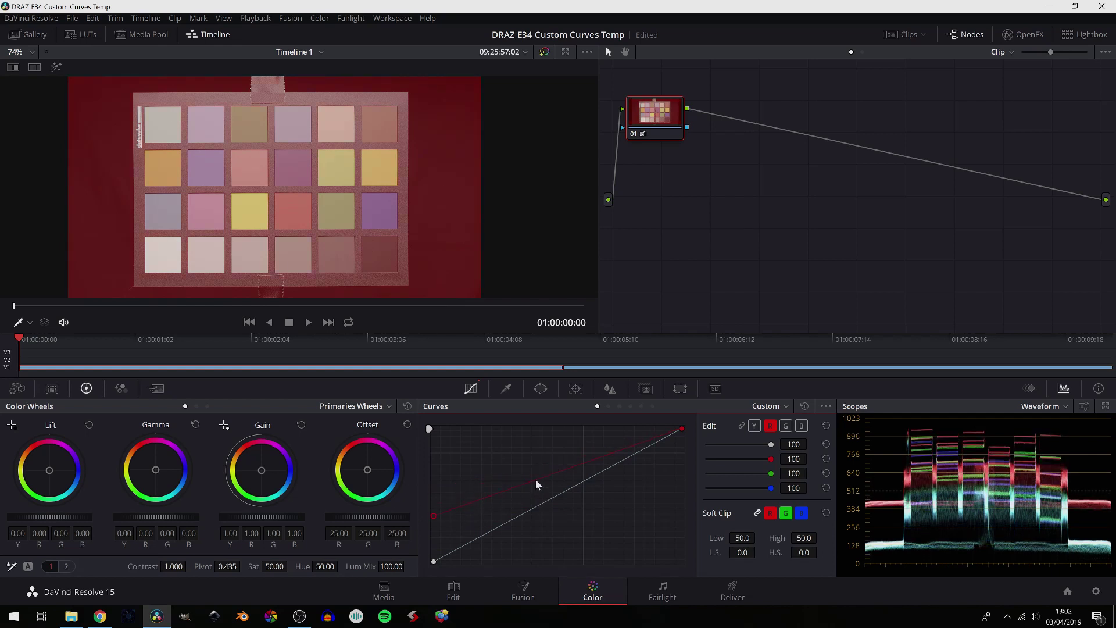
drag(535, 485, 597, 472)
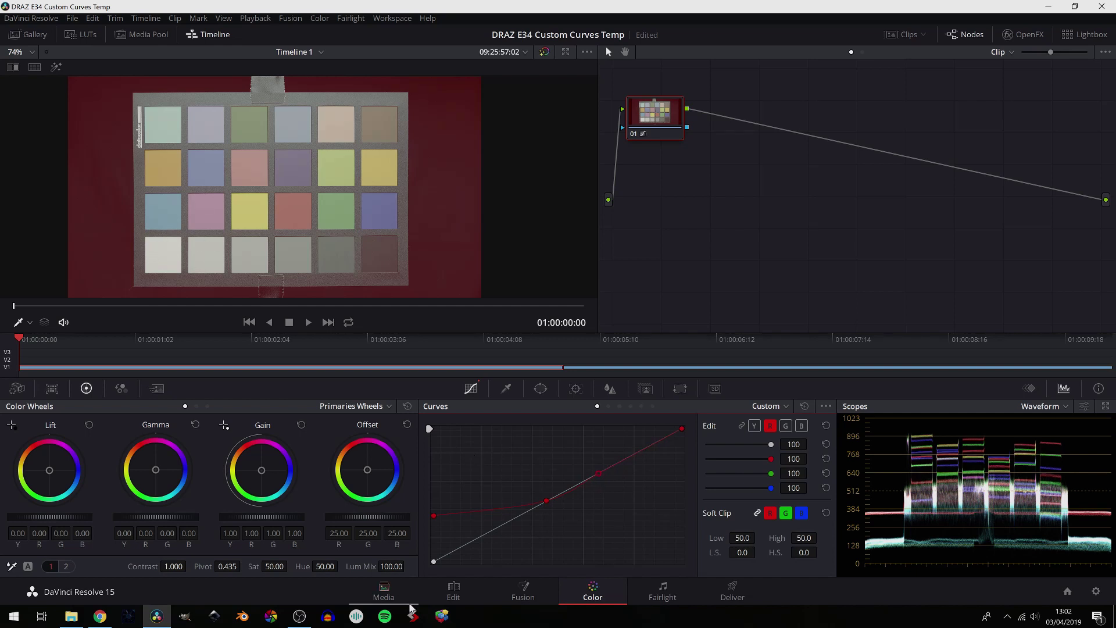
mouse_move(431, 518)
mouse_down()
mouse_move(422, 496)
mouse_move(425, 559)
mouse_up()
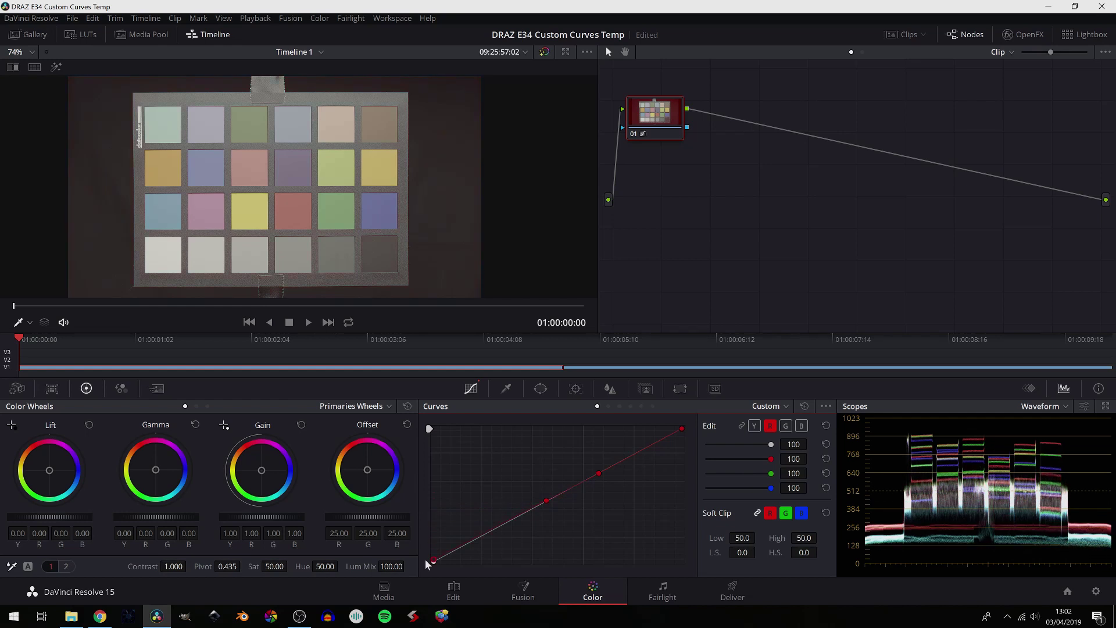
Step: Reset all grades and nodes on the clip and return to the luma curve
right_click(734, 264)
click(768, 256)
click(786, 425)
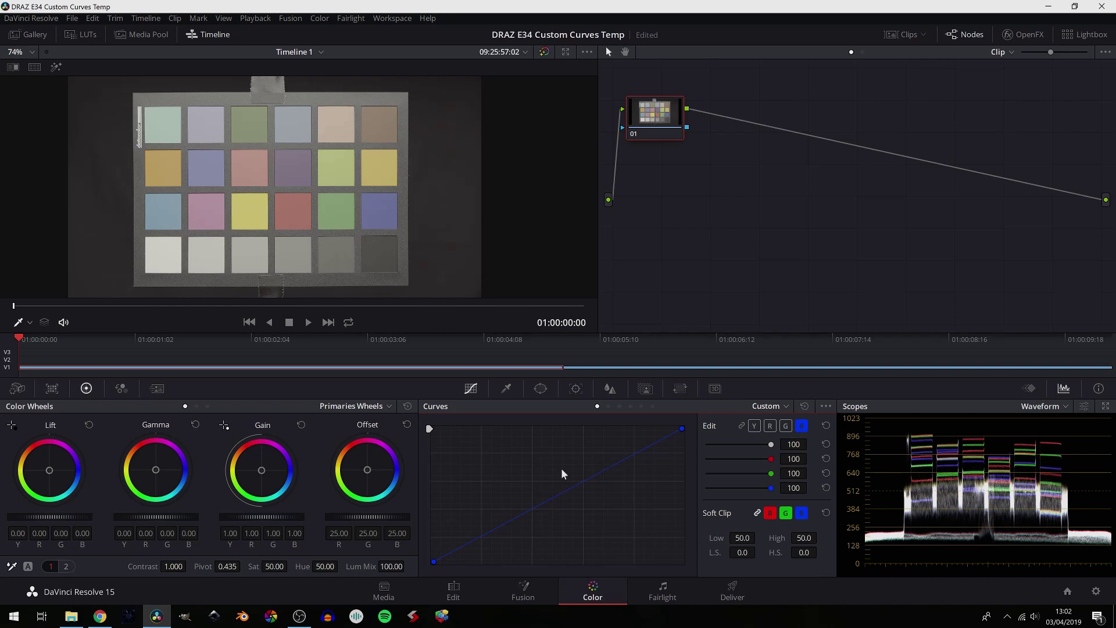
click(754, 426)
Step: Pull in the Y white point, trying luma intensity 71 and 78 before returning it to 100
drag(681, 429, 659, 419)
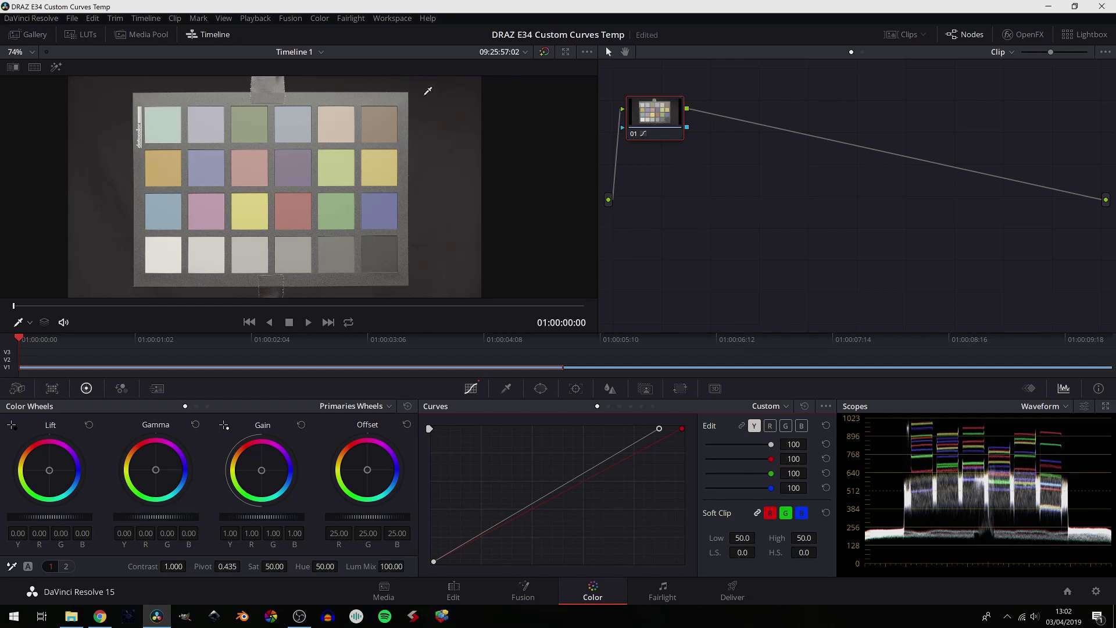
drag(772, 446, 753, 446)
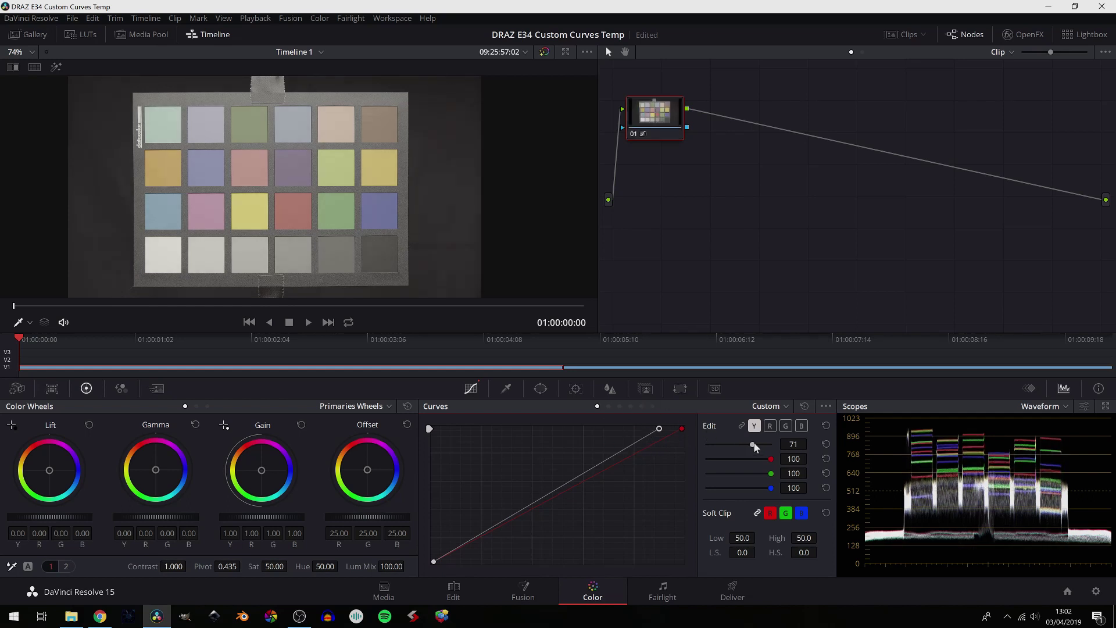
drag(750, 445, 756, 447)
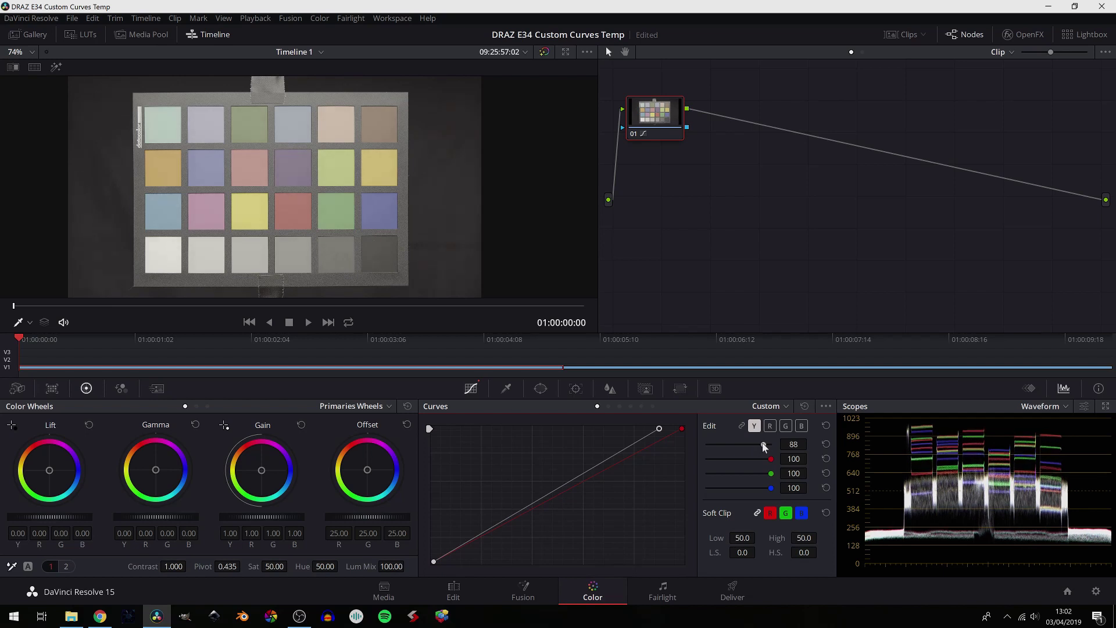
drag(755, 443, 782, 442)
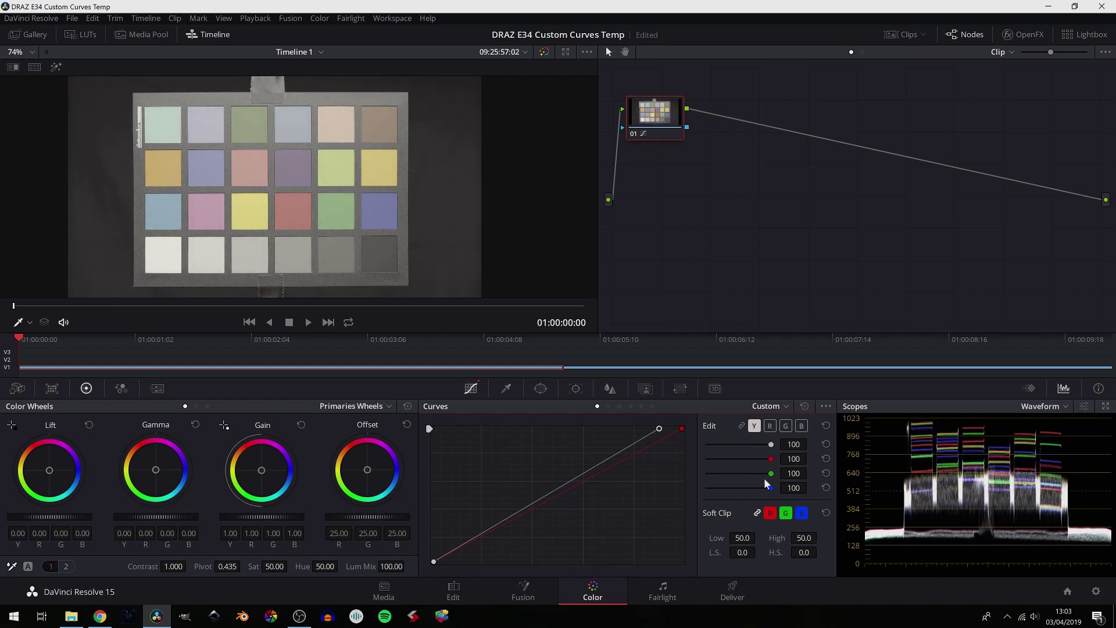
click(770, 427)
right_click(657, 266)
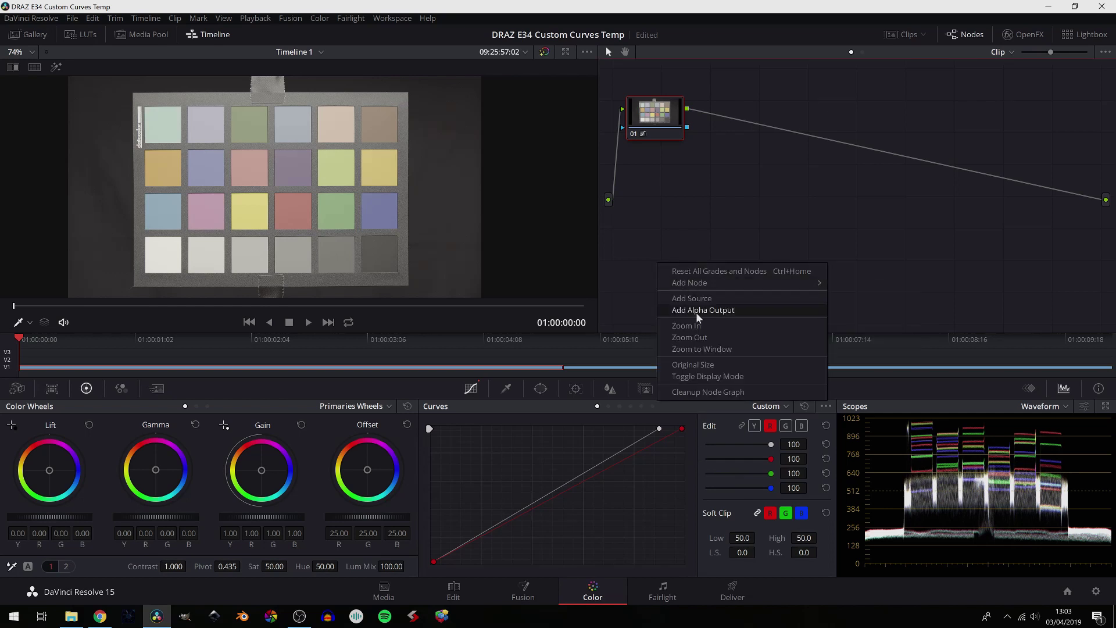
Step: Reset all grades, then slide the luma black point inward along the bottom to crush shadows slightly
click(700, 272)
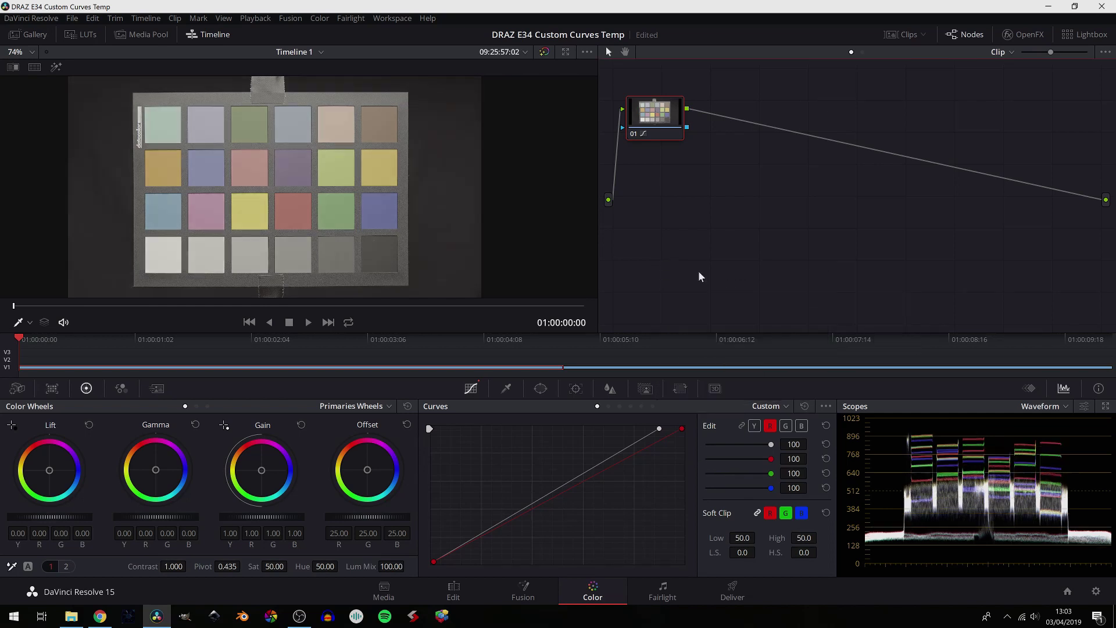
click(755, 426)
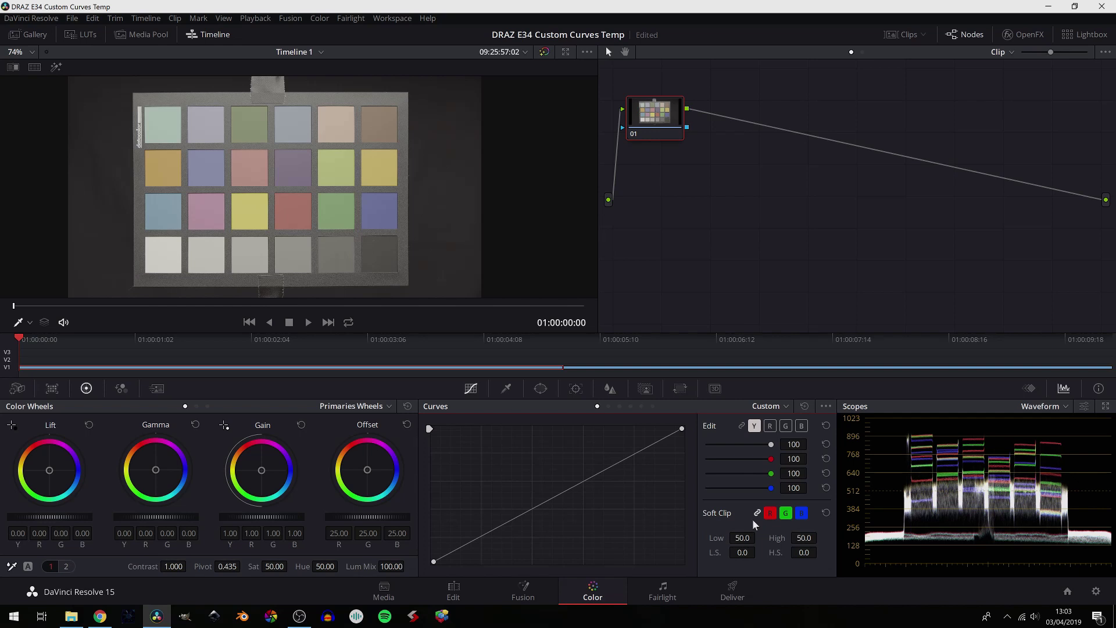
mouse_move(436, 562)
mouse_down()
mouse_move(482, 566)
mouse_move(455, 572)
mouse_move(522, 567)
mouse_move(417, 570)
mouse_move(465, 570)
mouse_move(428, 570)
mouse_up()
drag(433, 561, 496, 571)
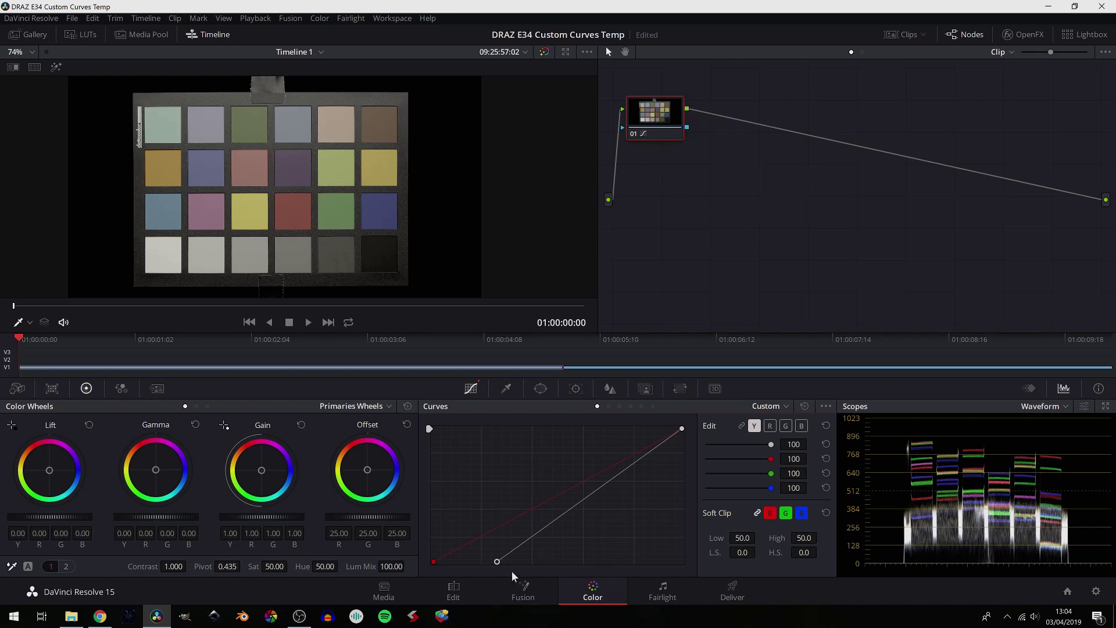
drag(497, 562, 471, 563)
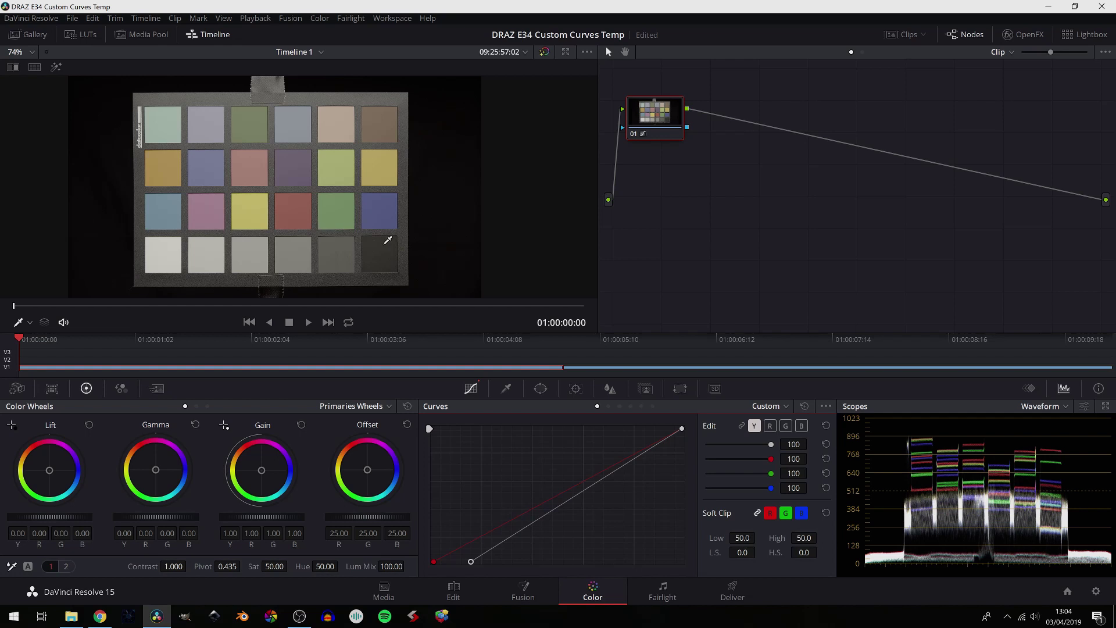
Step: Switch the viewer tool to Qualifier and sample the black chart patch for a luma curve point
click(29, 323)
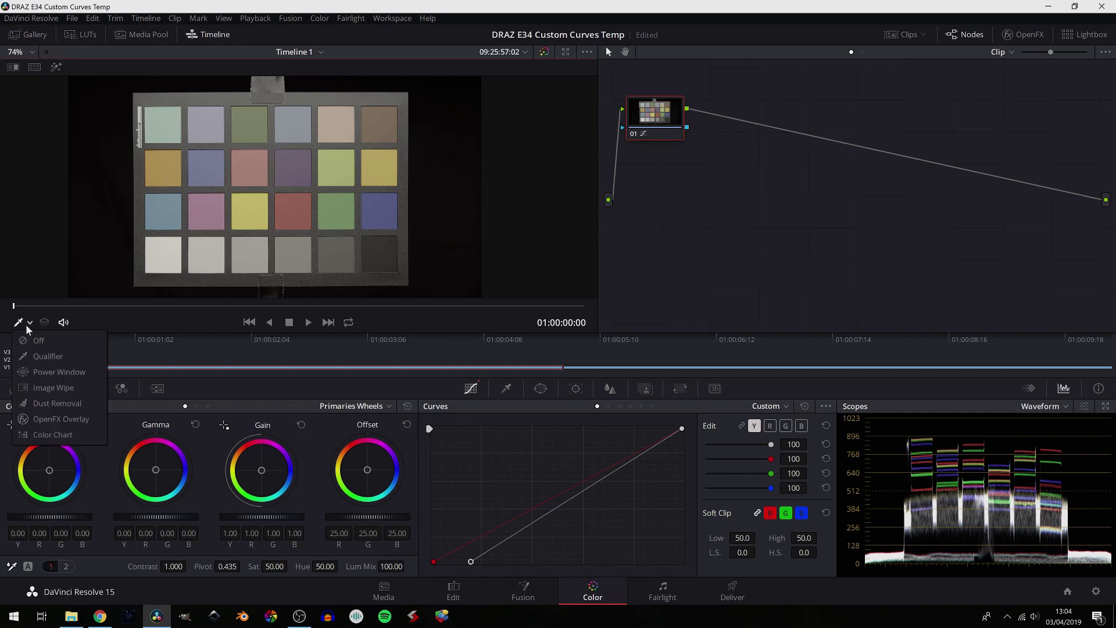
click(30, 323)
click(30, 322)
click(23, 356)
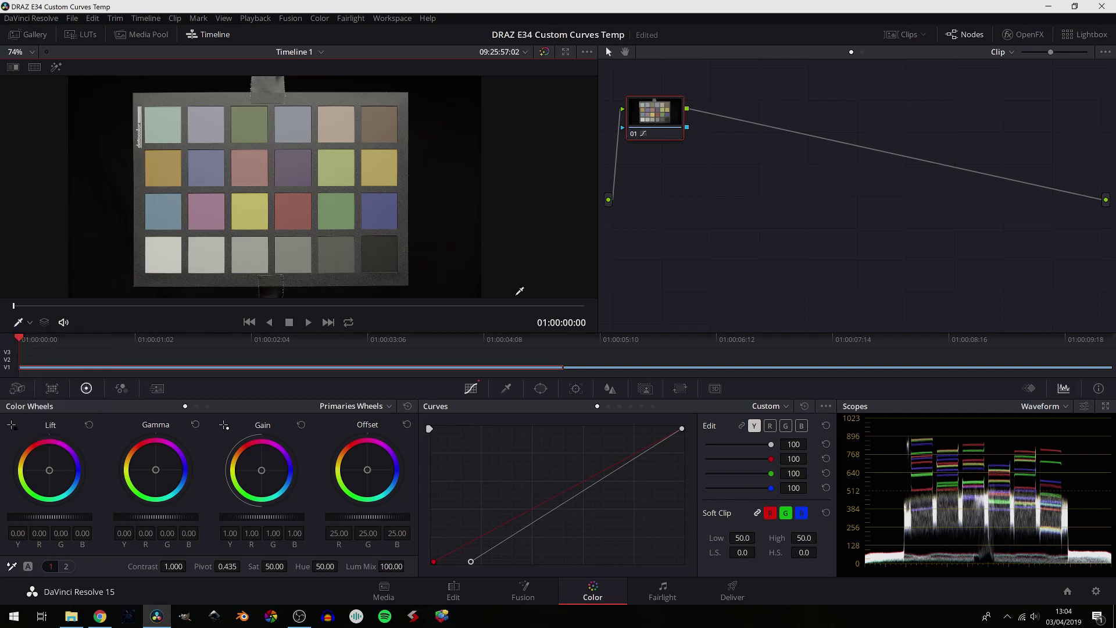
click(382, 249)
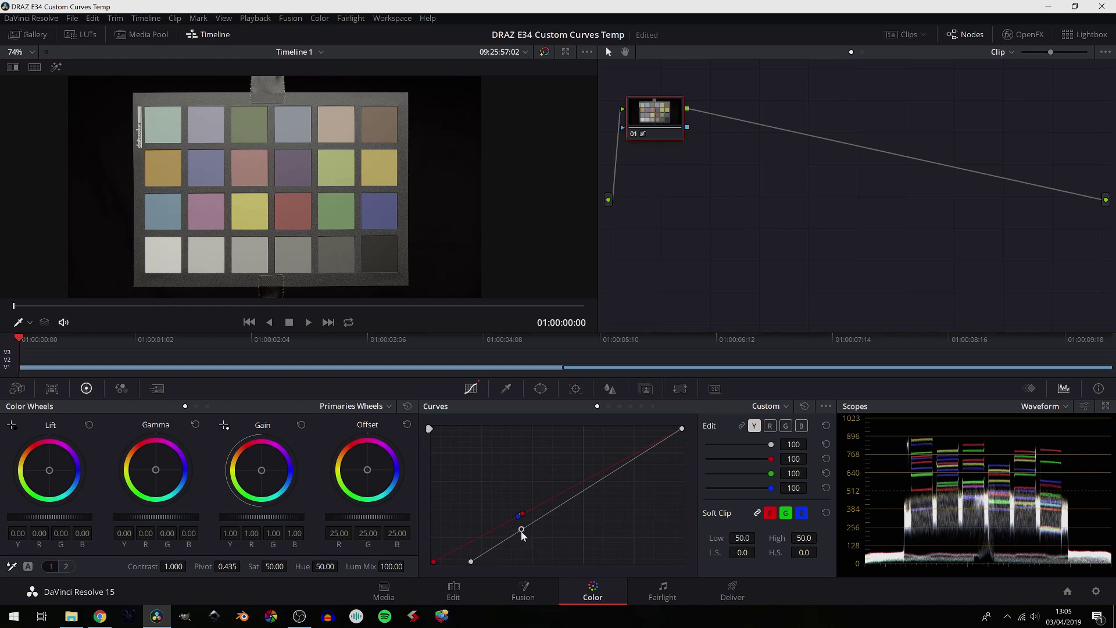
Step: Drag the sampled shadow point below the diagonal, fine-tuning the black point and a second low point
drag(521, 529, 521, 542)
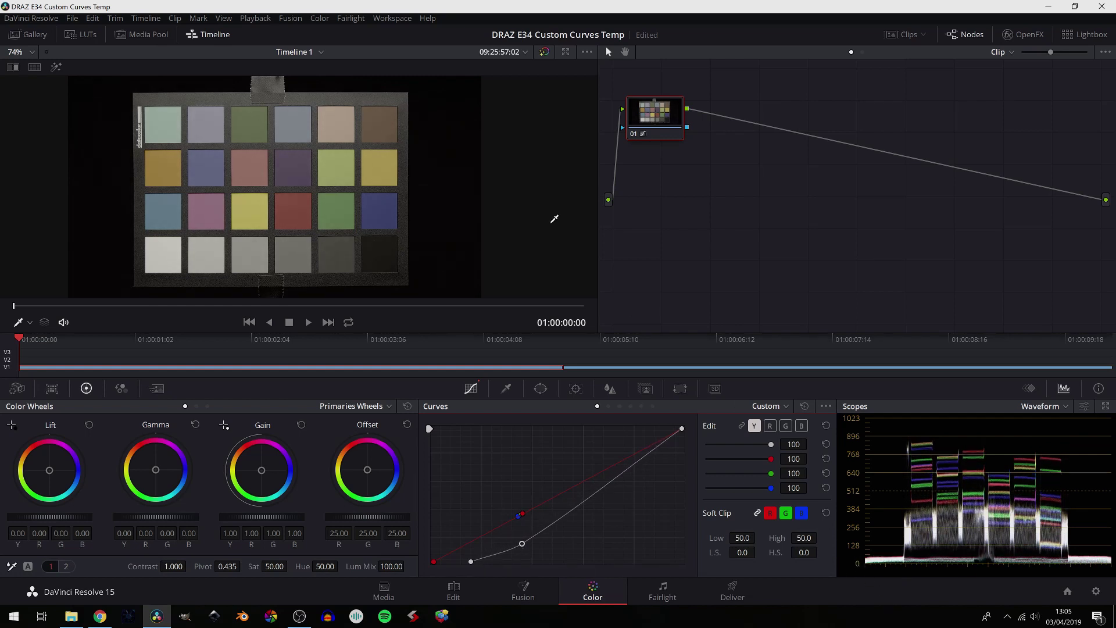
mouse_move(471, 563)
mouse_down()
mouse_move(451, 563)
mouse_move(491, 568)
mouse_move(465, 569)
mouse_move(484, 569)
mouse_move(465, 566)
mouse_move(477, 562)
mouse_up()
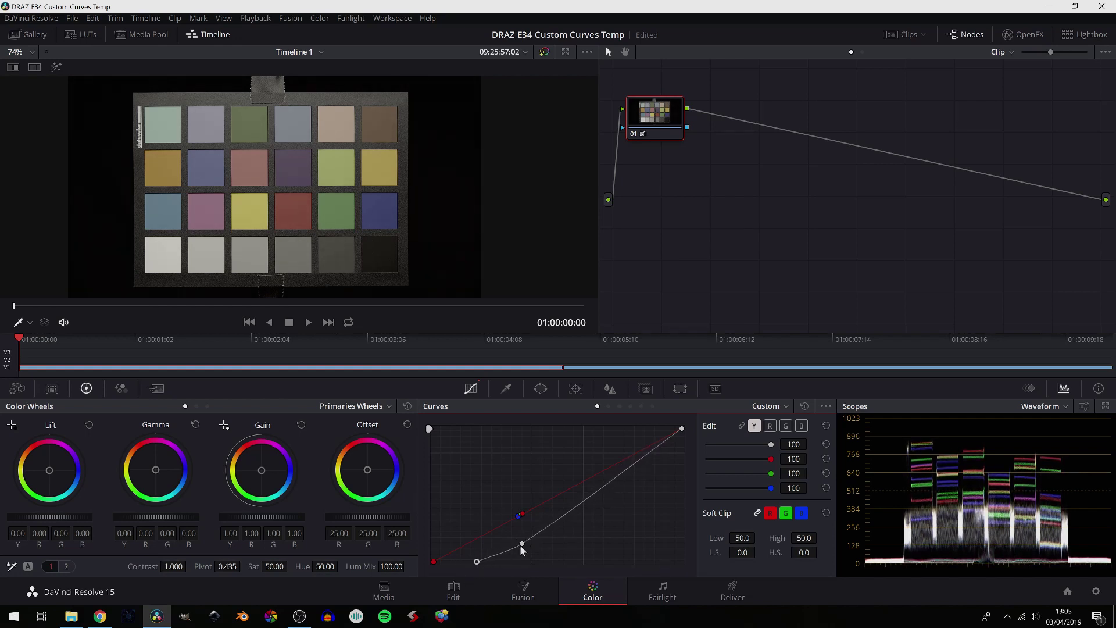
click(521, 544)
mouse_move(476, 564)
mouse_down()
mouse_move(456, 560)
mouse_move(533, 566)
mouse_move(472, 567)
mouse_up()
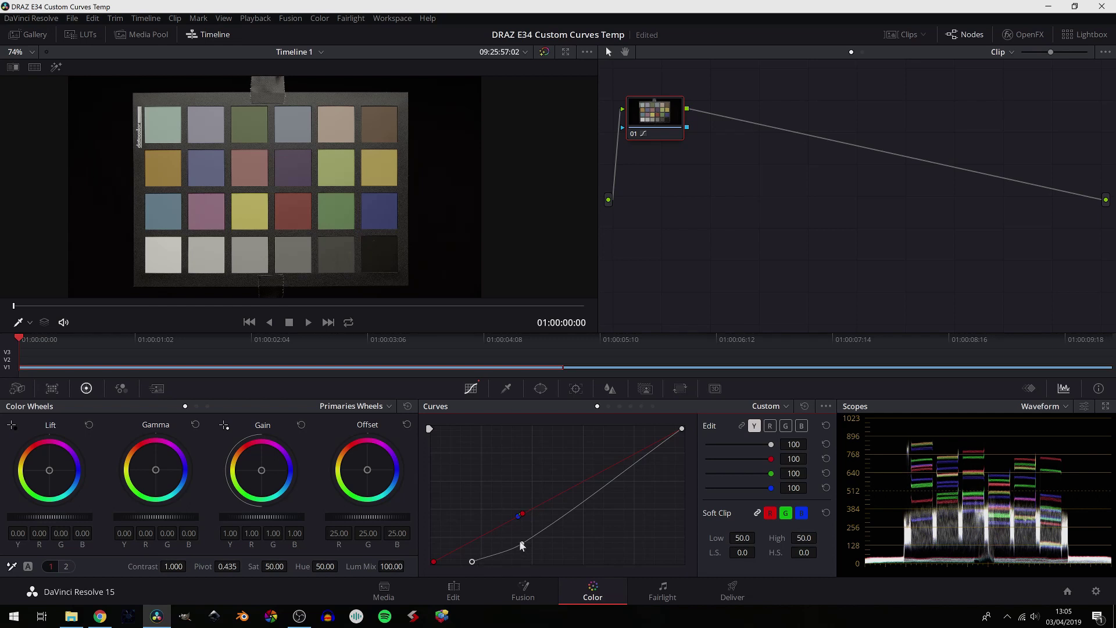
drag(519, 541, 514, 539)
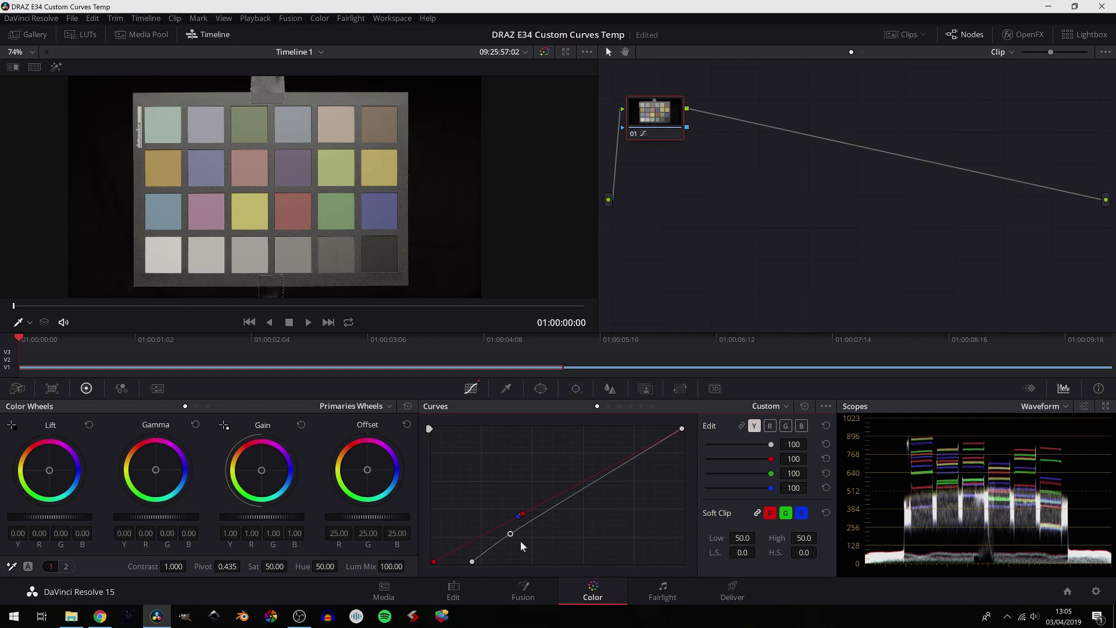
drag(509, 534, 521, 543)
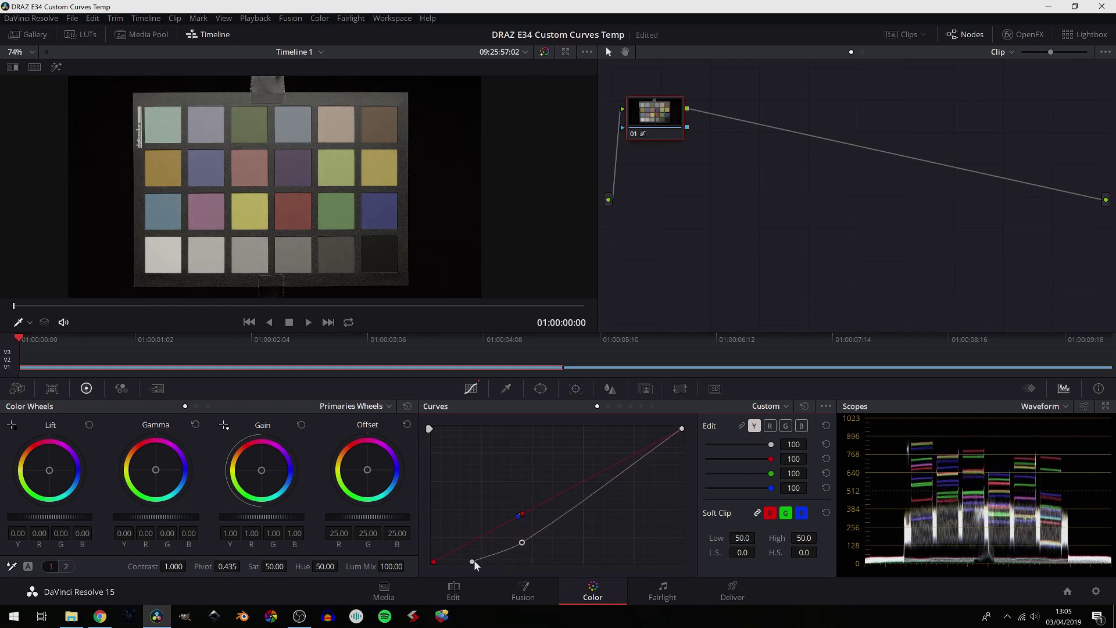
Step: Delete the shadow point, crush the black point further, resample the dark patch, and set low softness 49.3
right_click(522, 543)
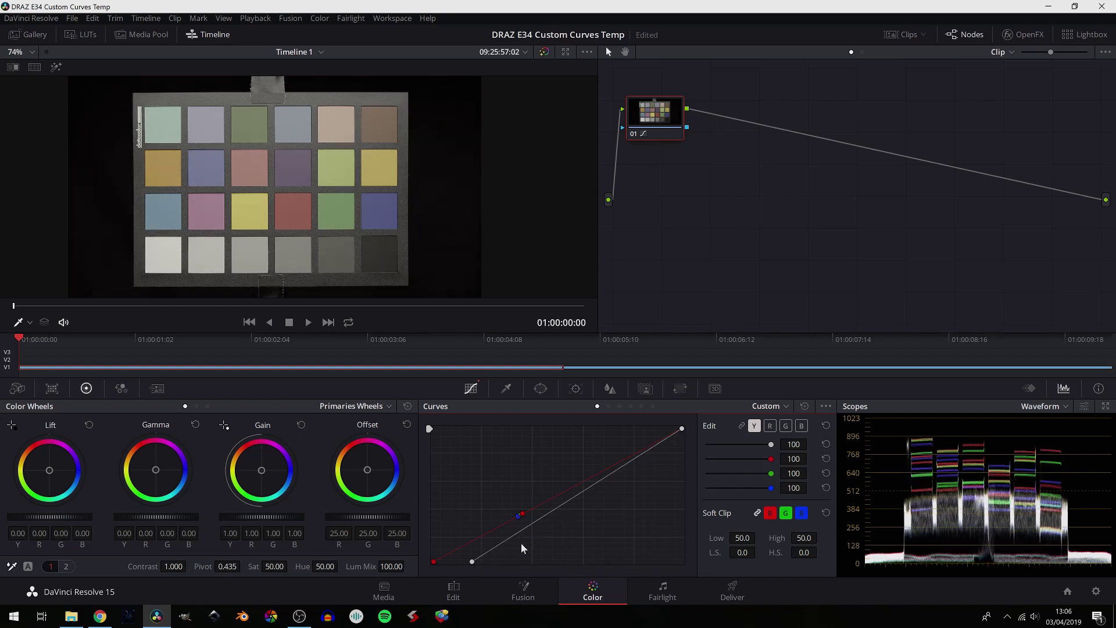
drag(472, 560, 495, 566)
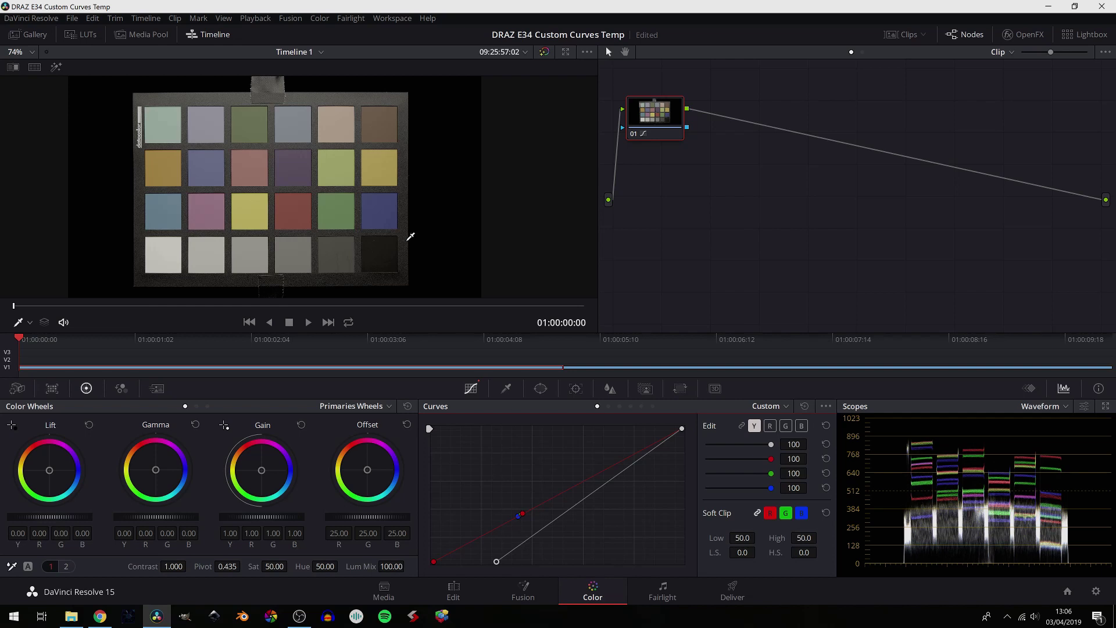
click(384, 251)
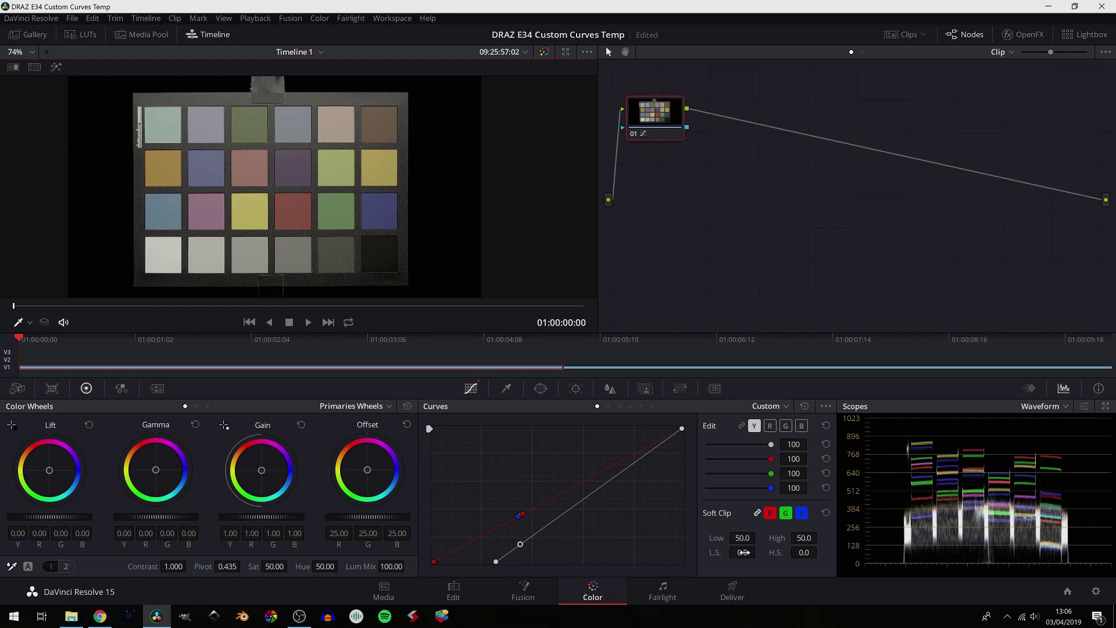
drag(744, 552, 759, 552)
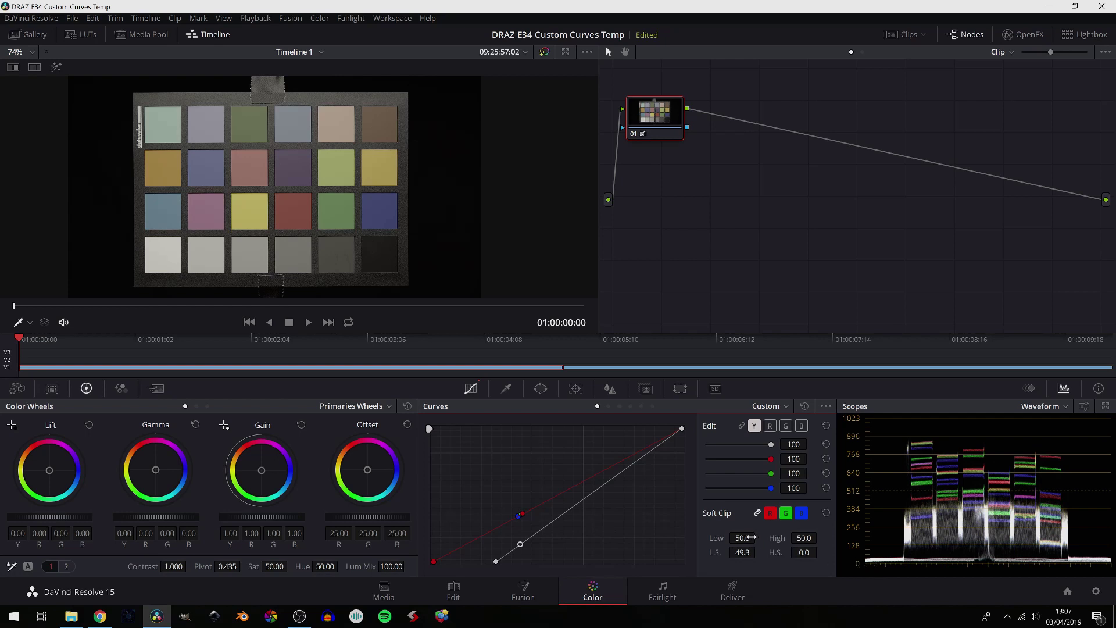
Step: Adjust the low soft clip level, then reset Soft Clip to its defaults
drag(750, 538, 758, 538)
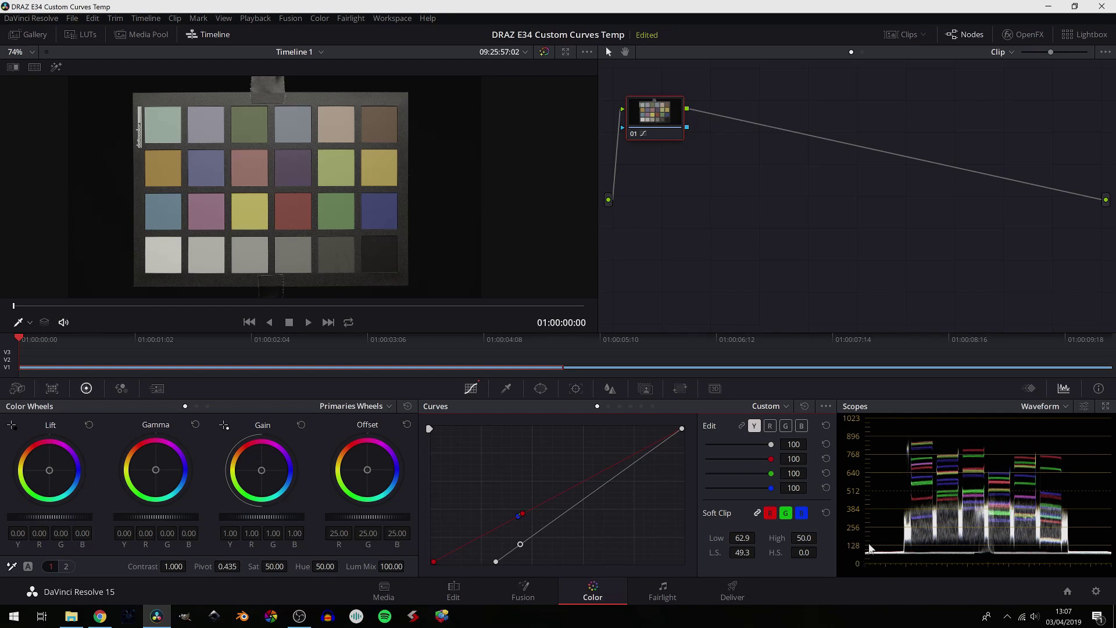
click(826, 512)
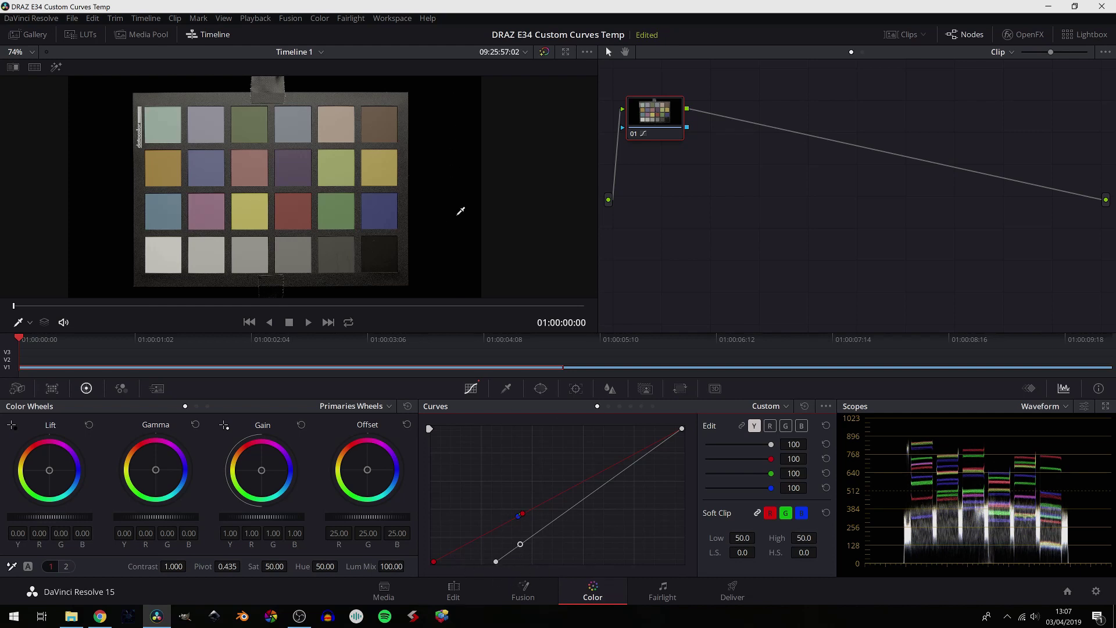
Step: Push the low soft clip to 100.0 as a trial, then bring it back to 49.6
drag(743, 538, 758, 537)
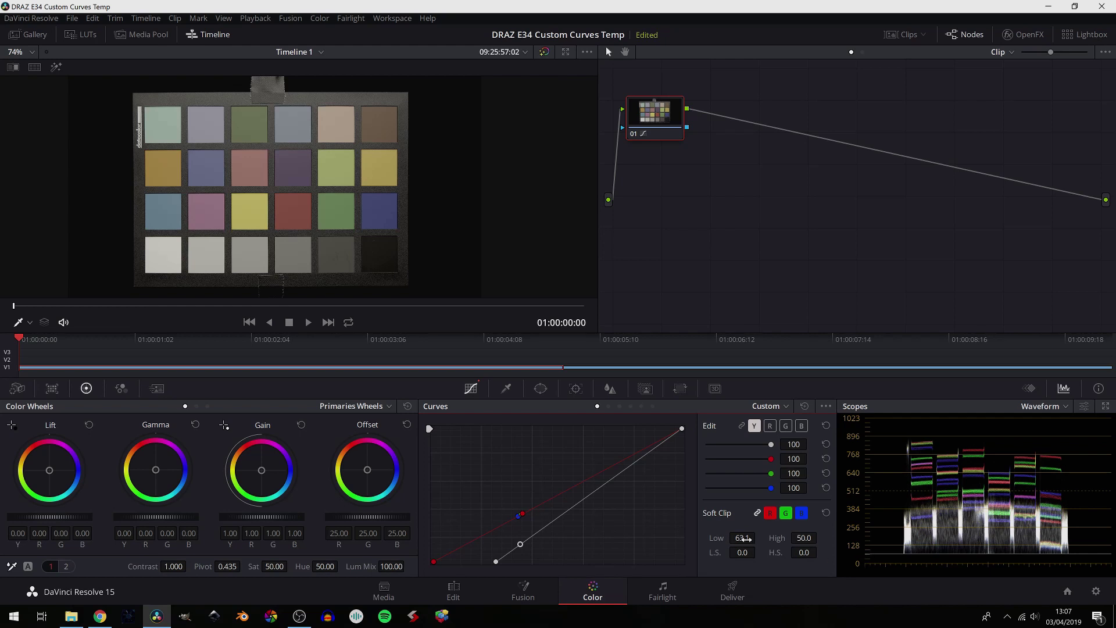
drag(757, 538, 749, 539)
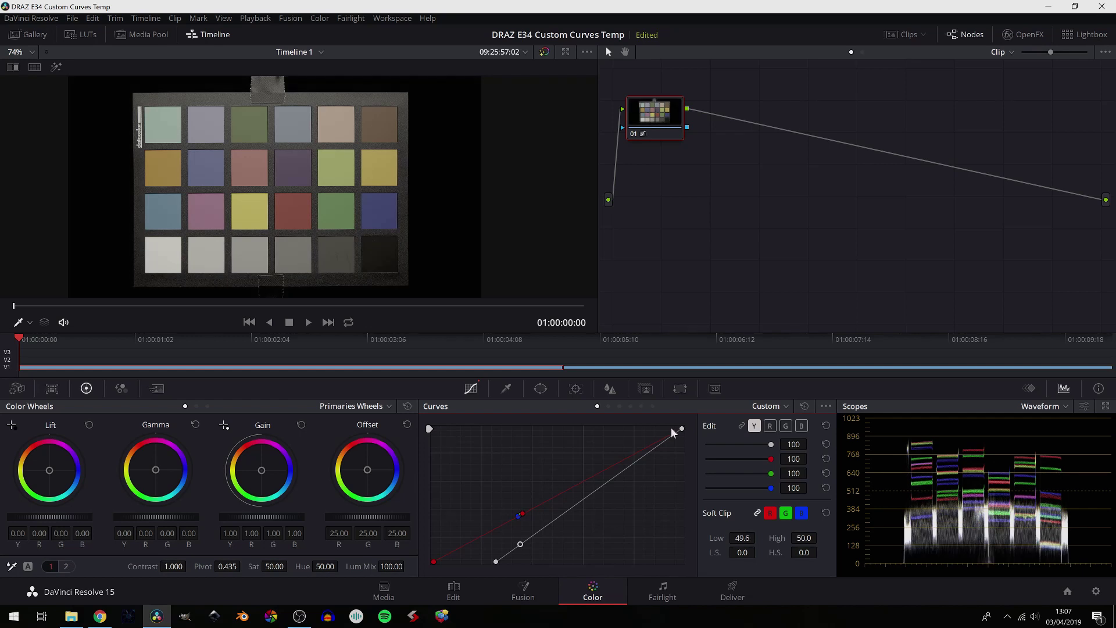
Step: Pull the Y white point further inward to brighten highlights, with the high soft clip set to 50
drag(682, 431, 651, 429)
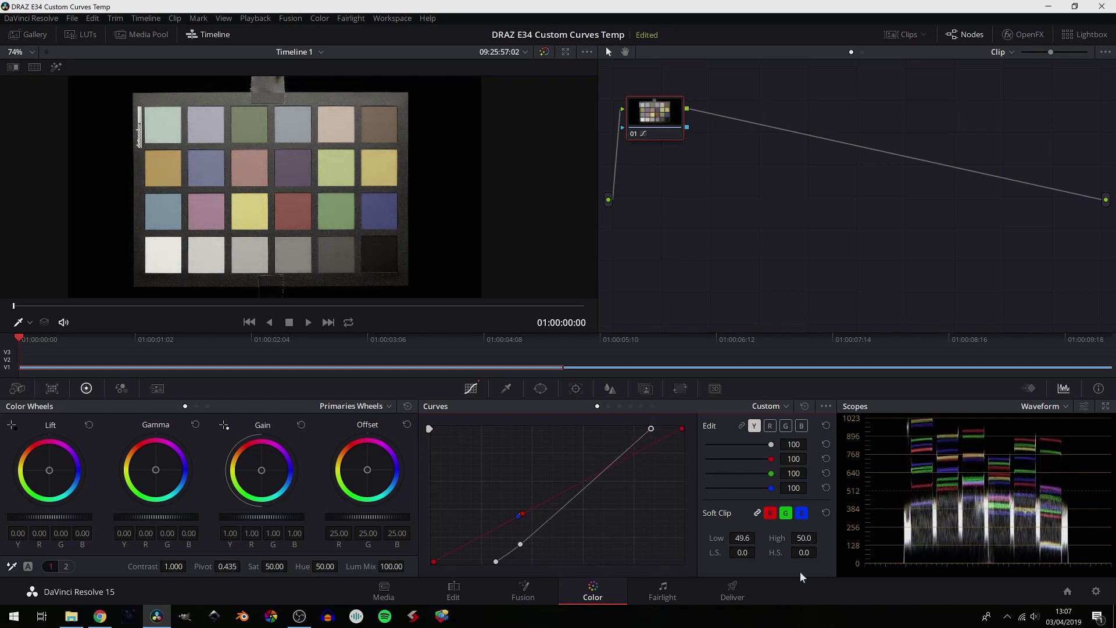
drag(803, 538, 834, 537)
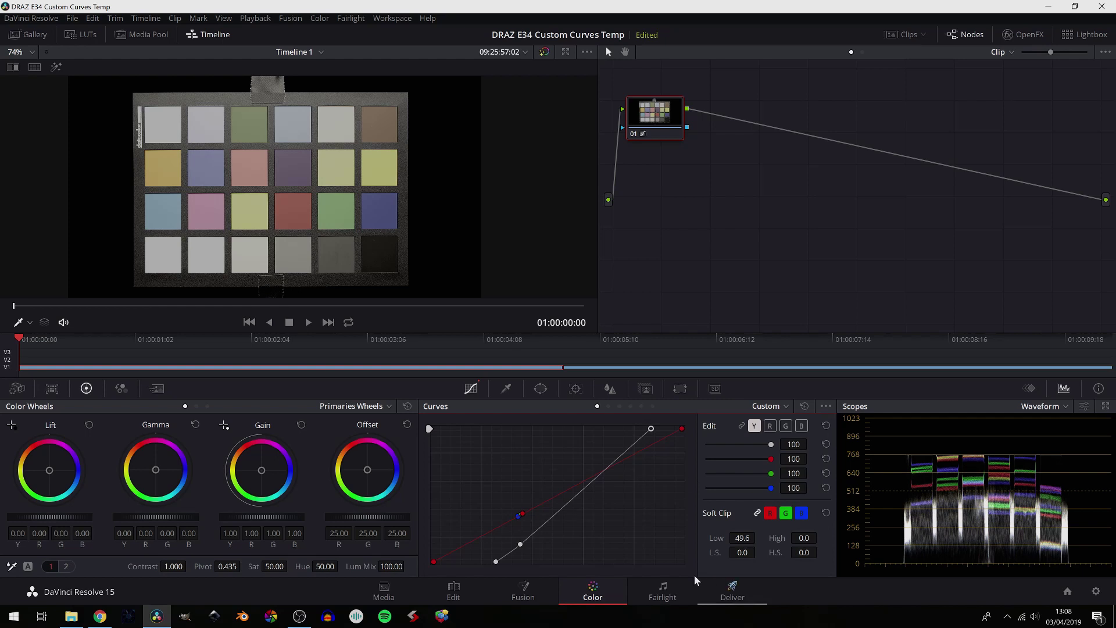
click(804, 538)
text(50)
key(Return)
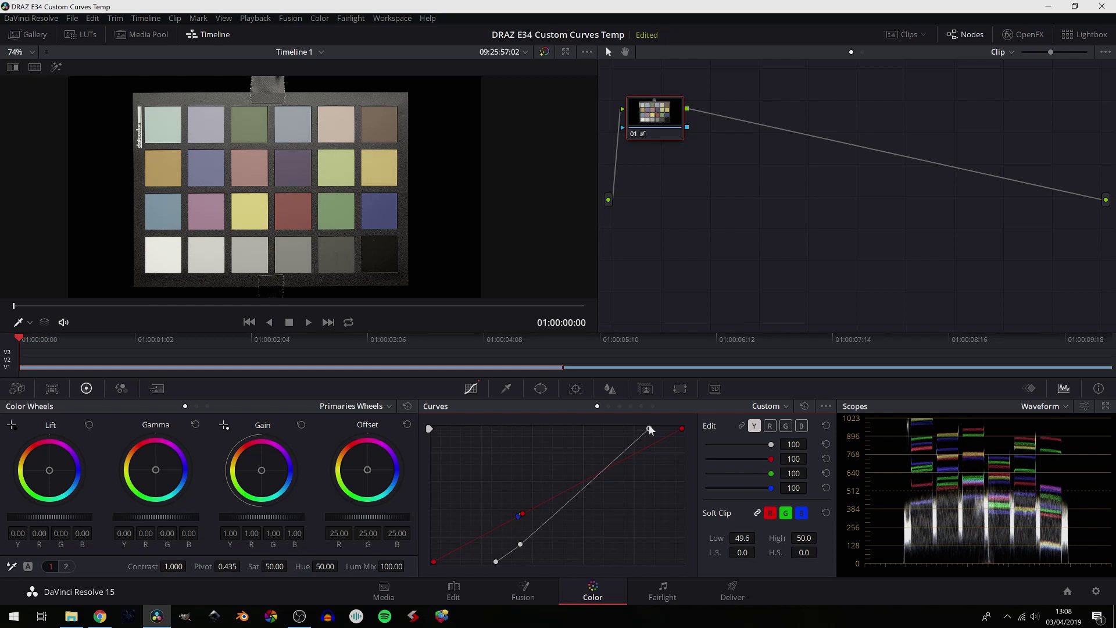
drag(649, 427, 632, 429)
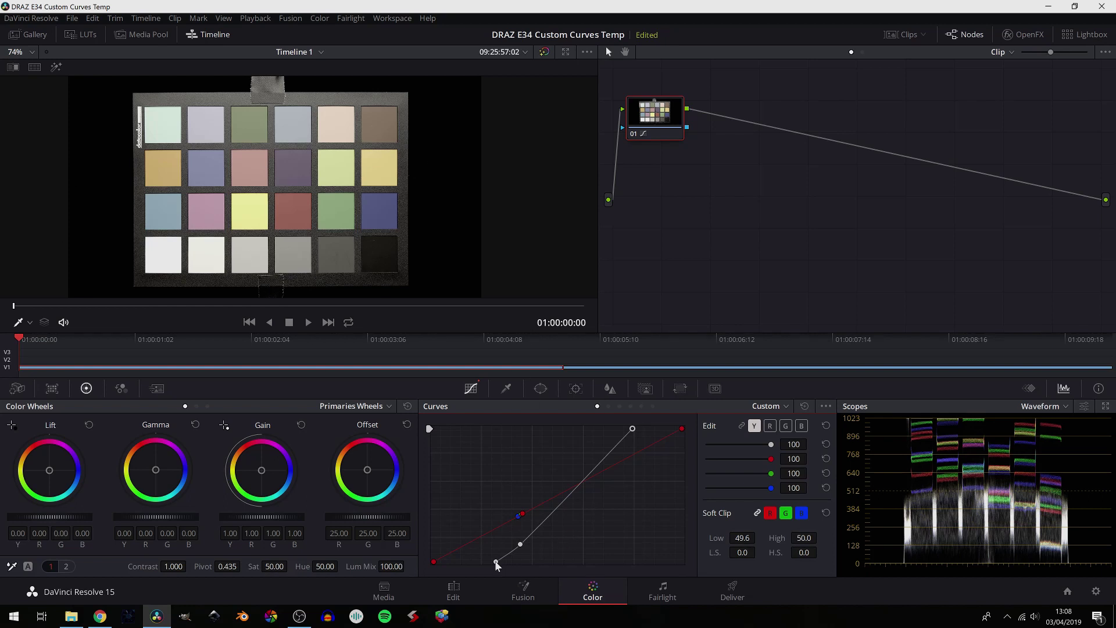
Step: Move the luma curve's black point left and raise the high softness to 99
drag(496, 561, 462, 562)
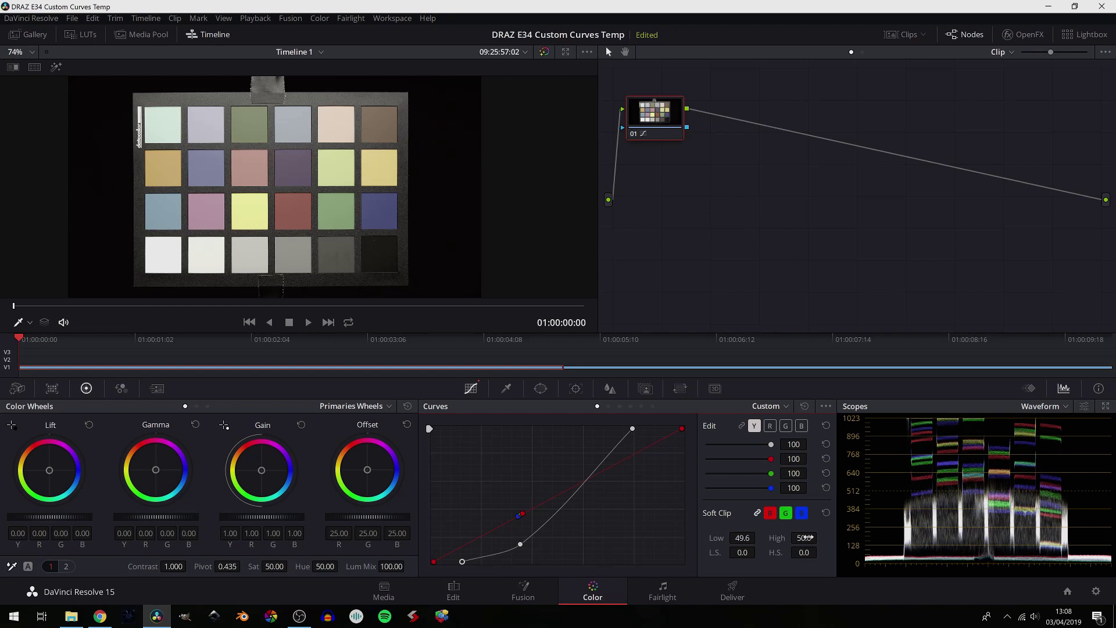
drag(820, 553, 821, 551)
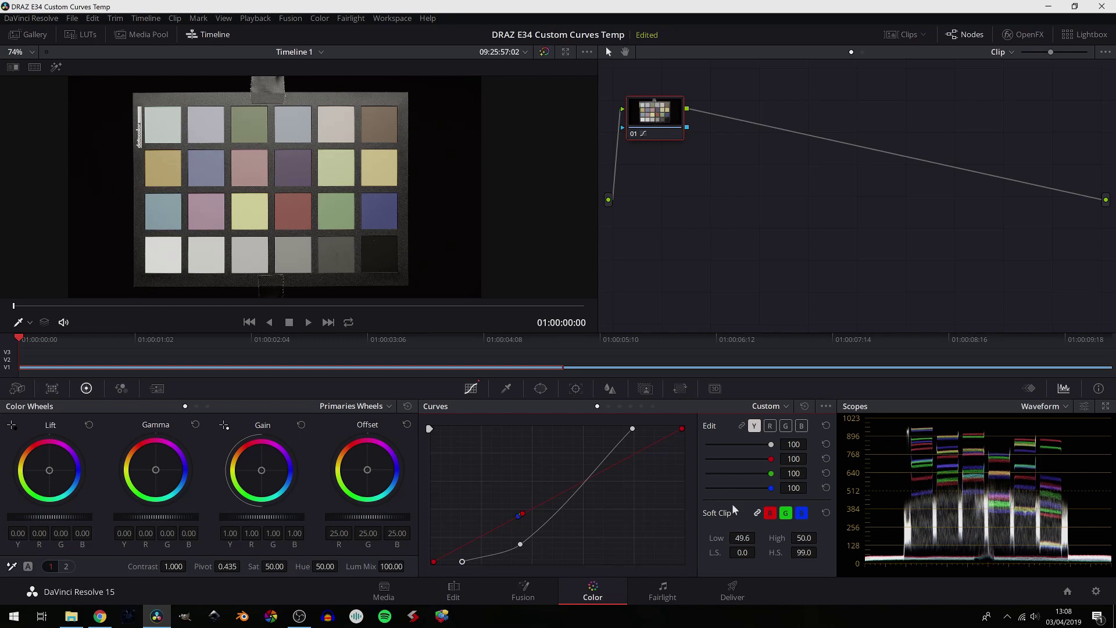
Step: Reset the custom curve, the soft clip values and the node grade
click(826, 425)
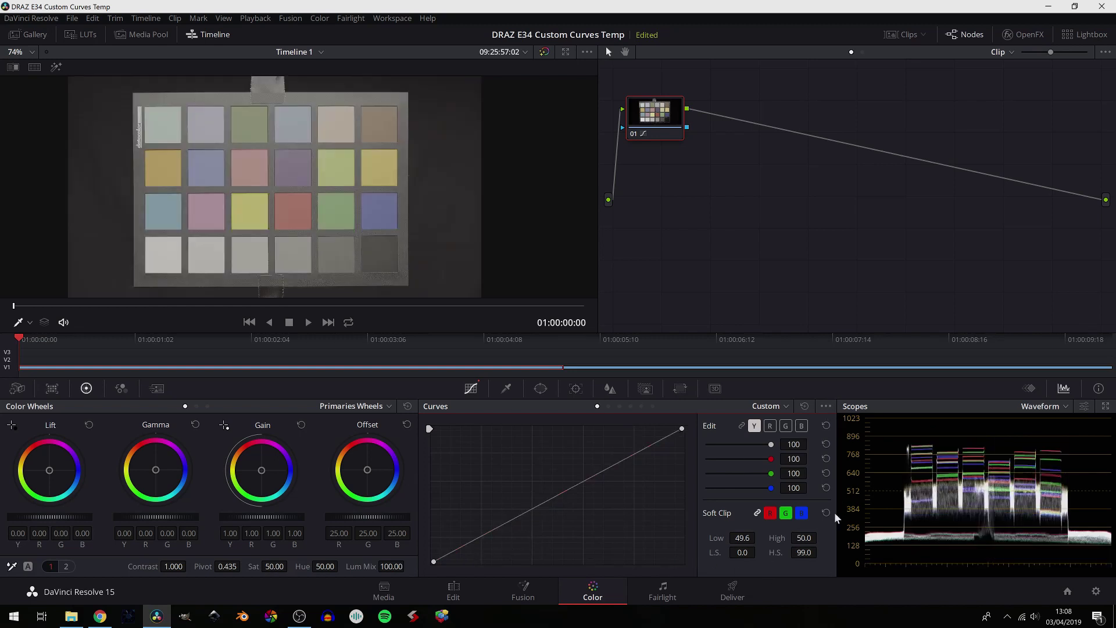
click(826, 513)
right_click(712, 215)
click(741, 226)
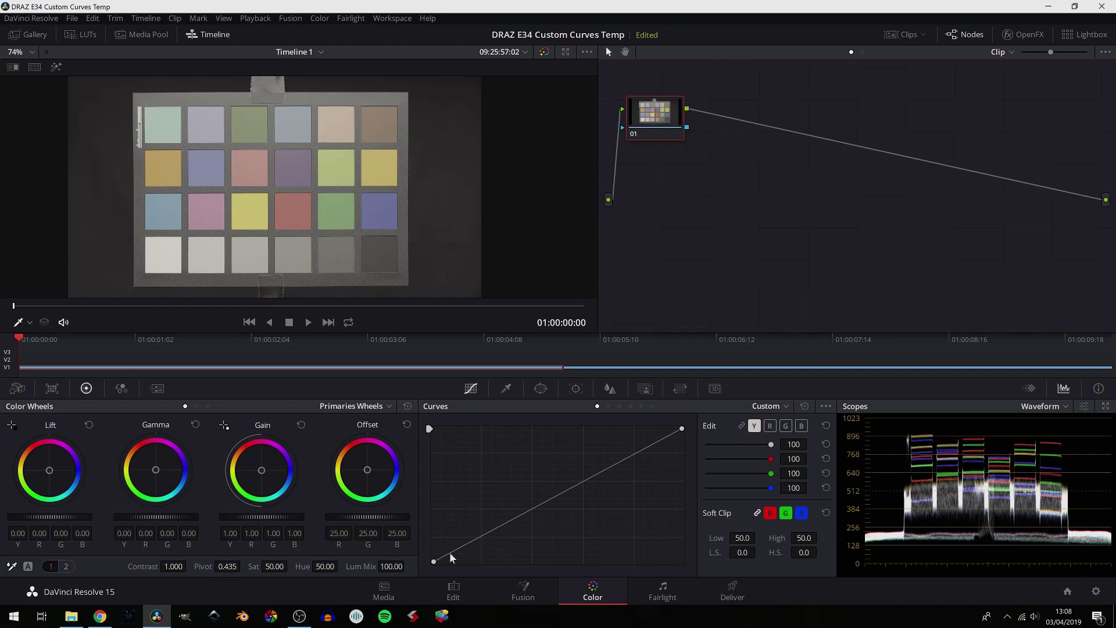
Step: Pull the curve's black and white points inward to crush shadows and brighten highlights
drag(435, 561, 474, 571)
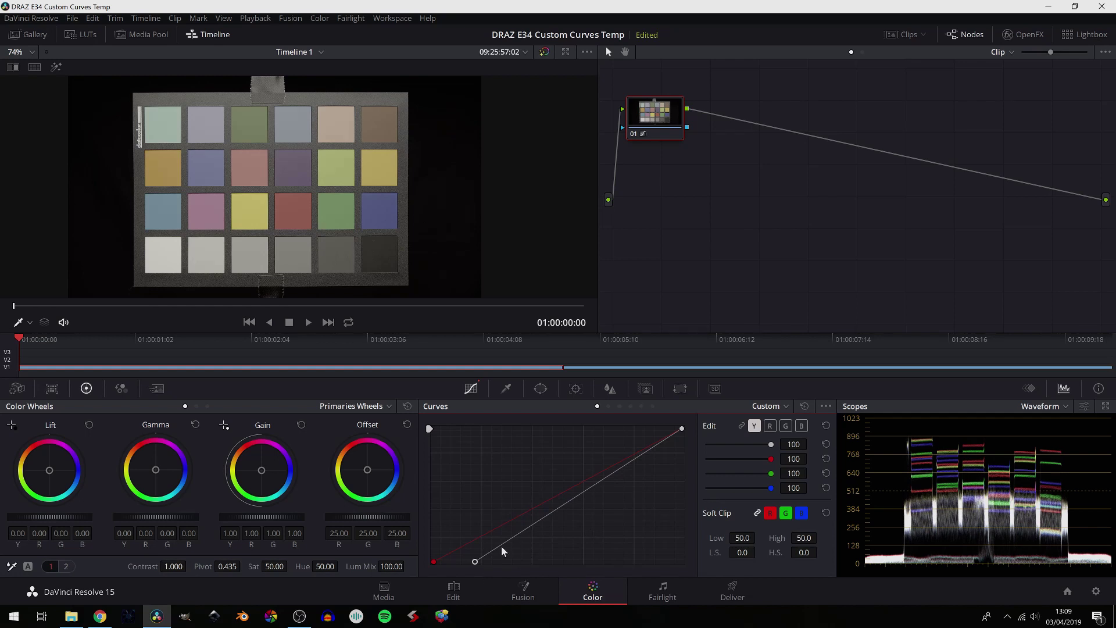
drag(682, 426, 658, 417)
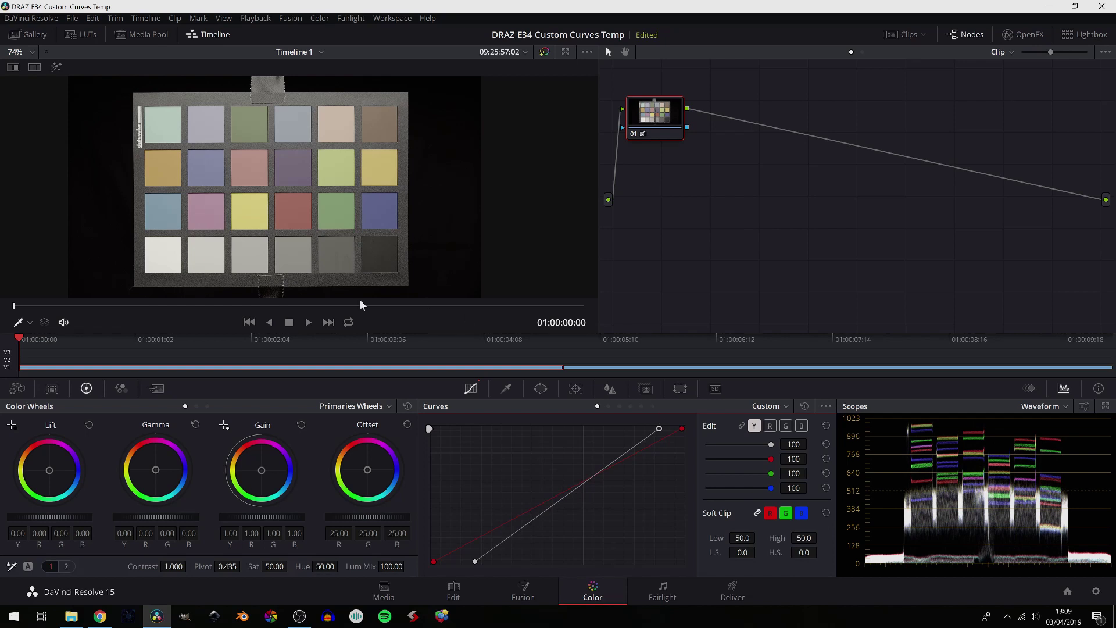
click(541, 389)
Step: Fit a rectangular power window around a single grey chip and preview only that area
click(444, 449)
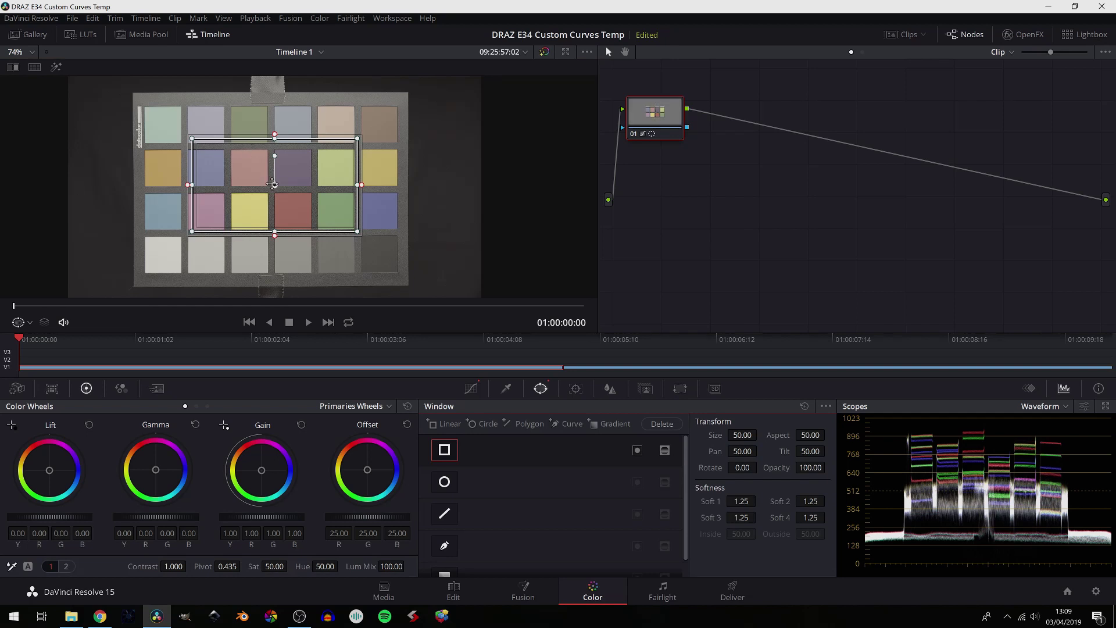
drag(274, 185, 292, 255)
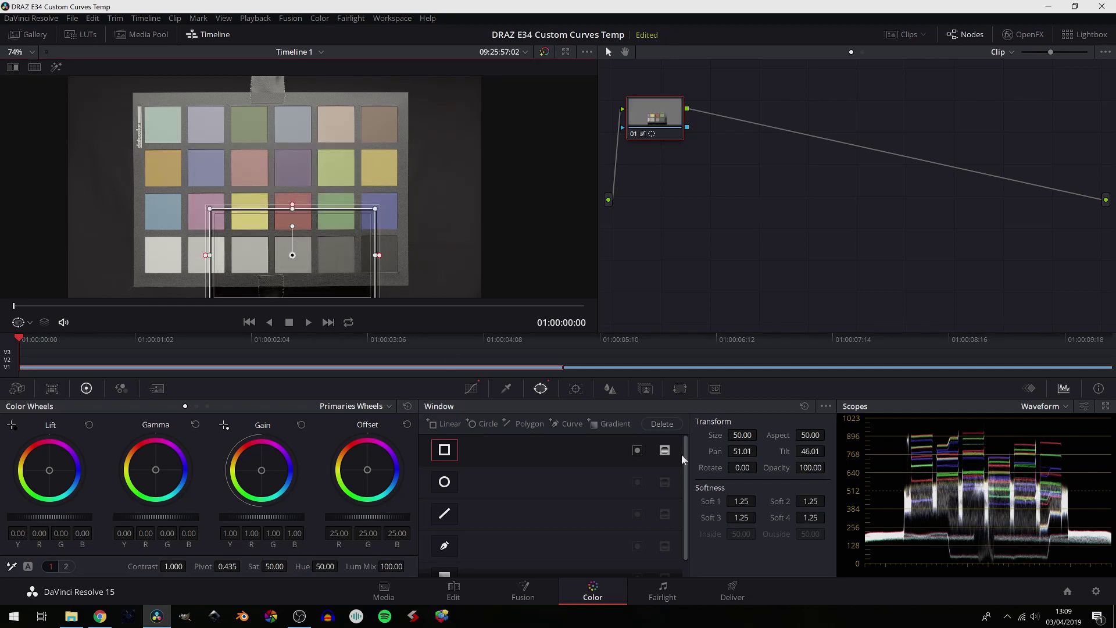
drag(816, 438, 827, 435)
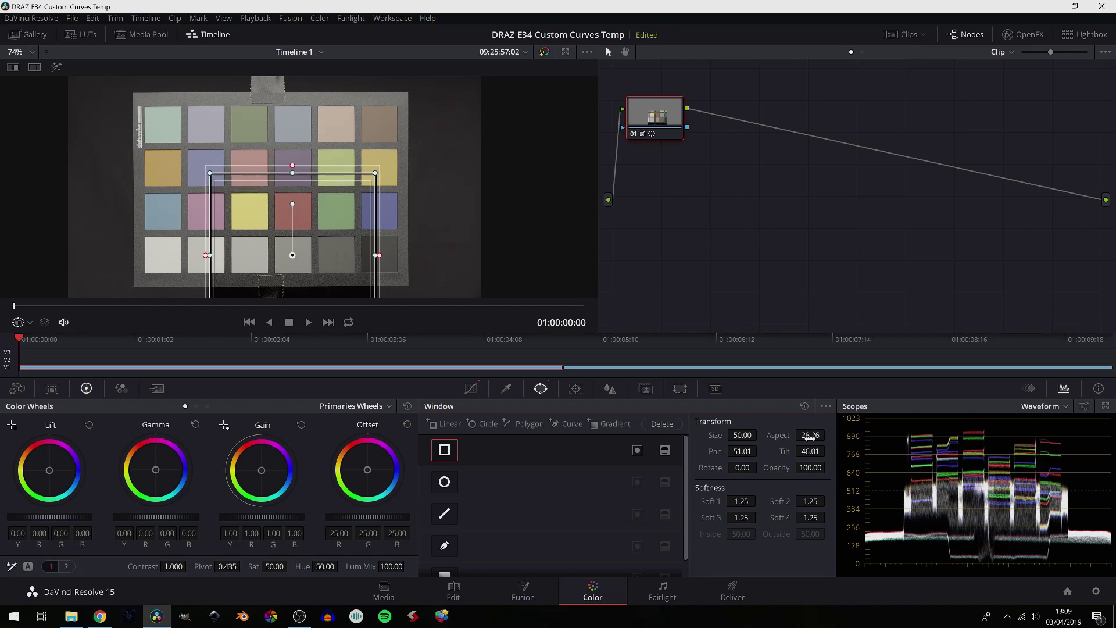
drag(734, 437, 761, 435)
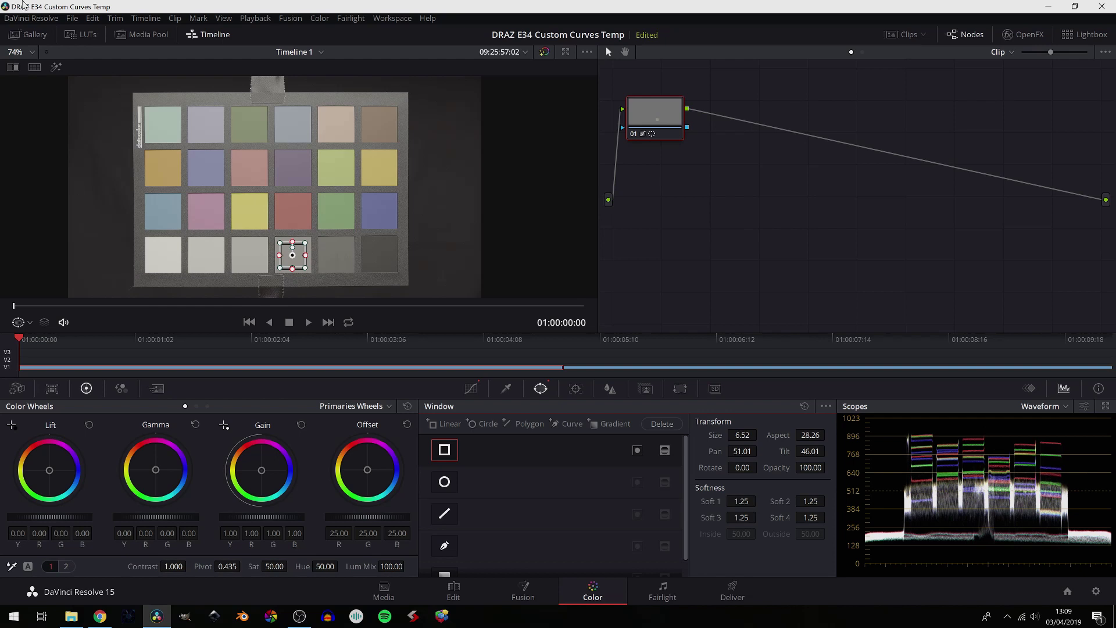
click(55, 67)
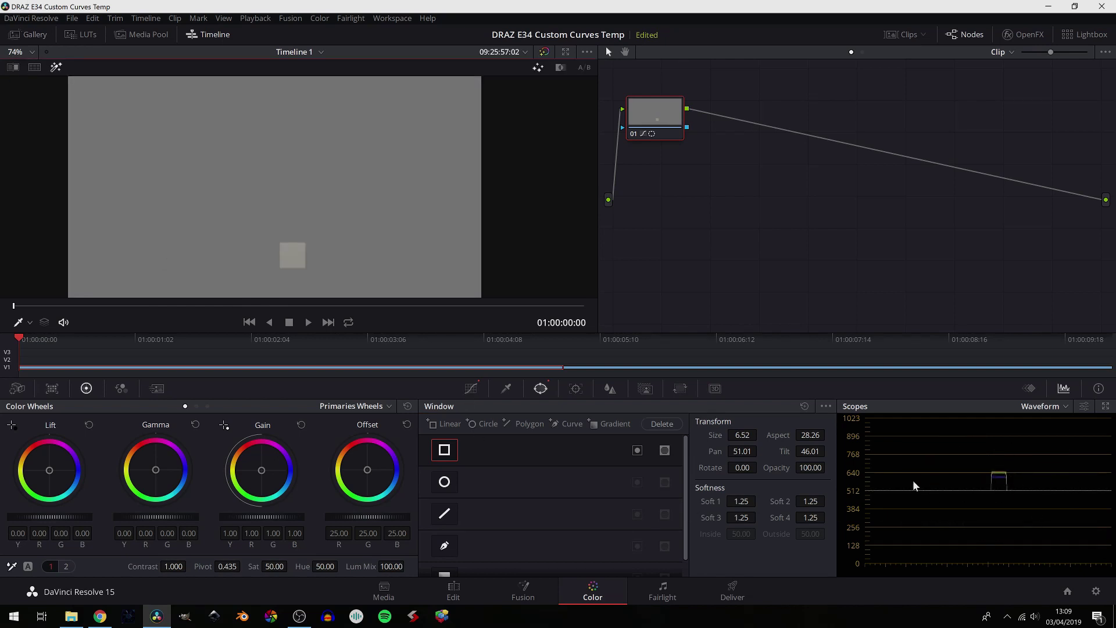
Step: Add a luma curve point at the chip's level and drag it down to darken it
click(478, 389)
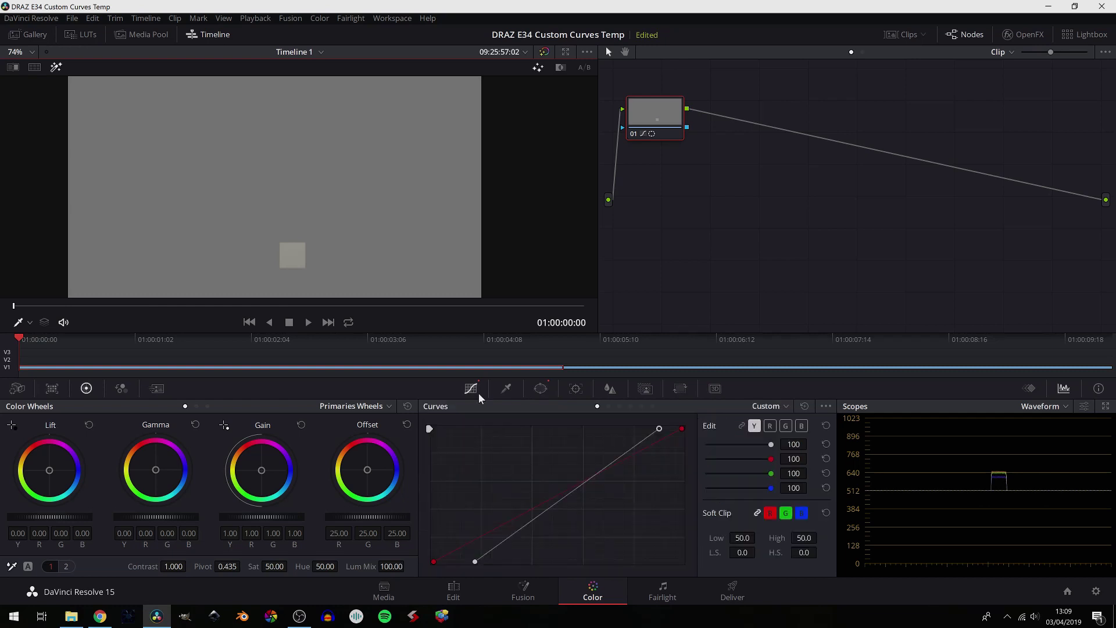
click(291, 253)
drag(591, 477, 590, 495)
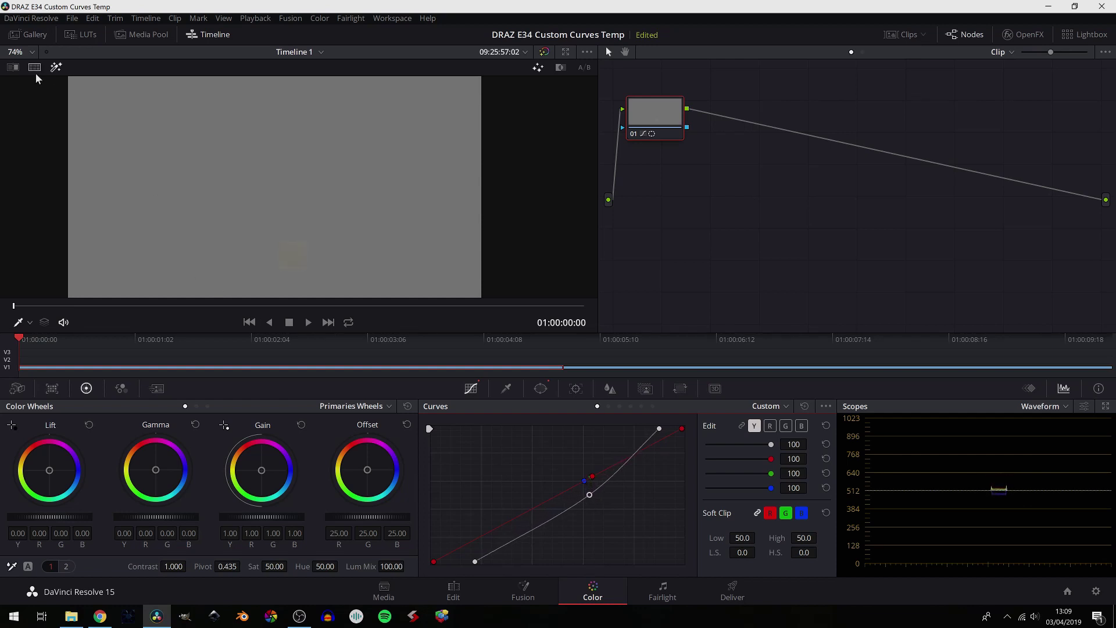
Step: Show the full image, add a lower luma point pulled down, and nudge the white point inward
click(55, 68)
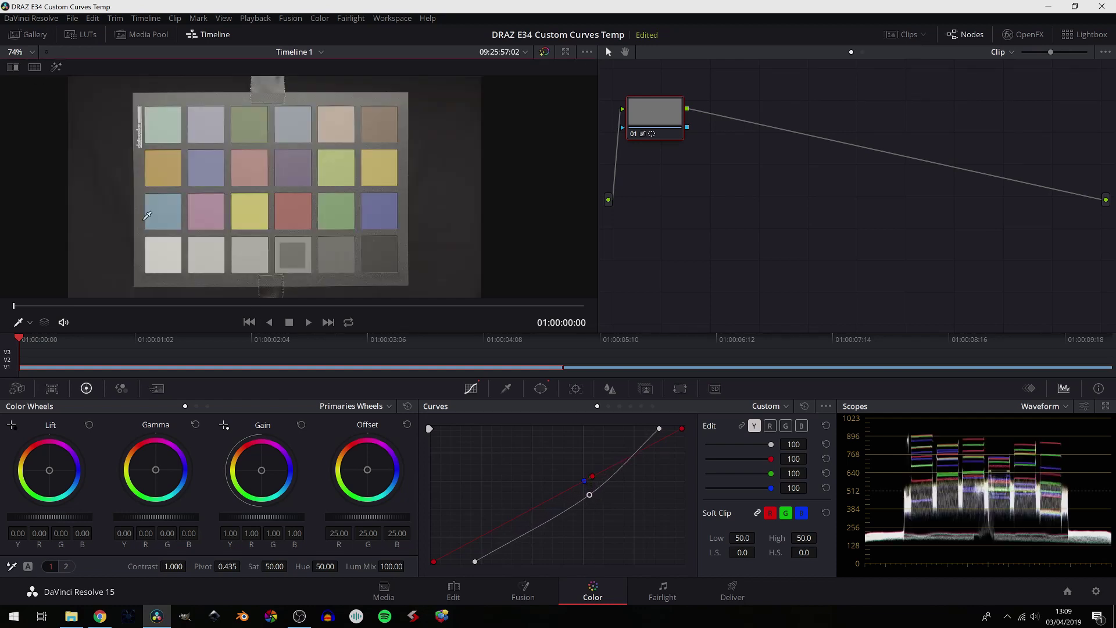
click(541, 388)
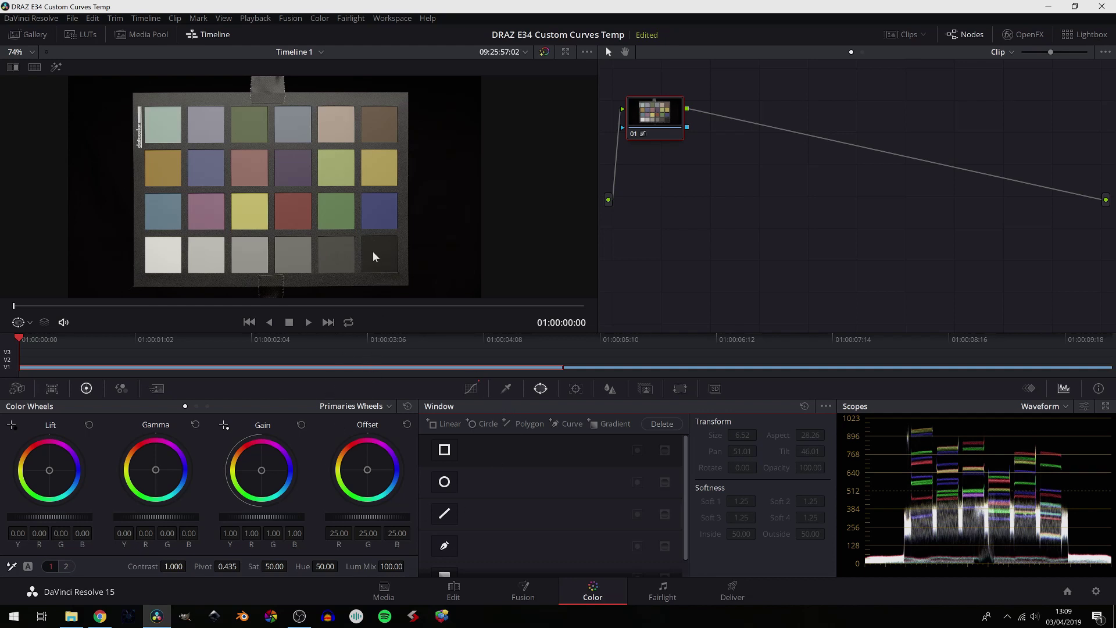
click(471, 388)
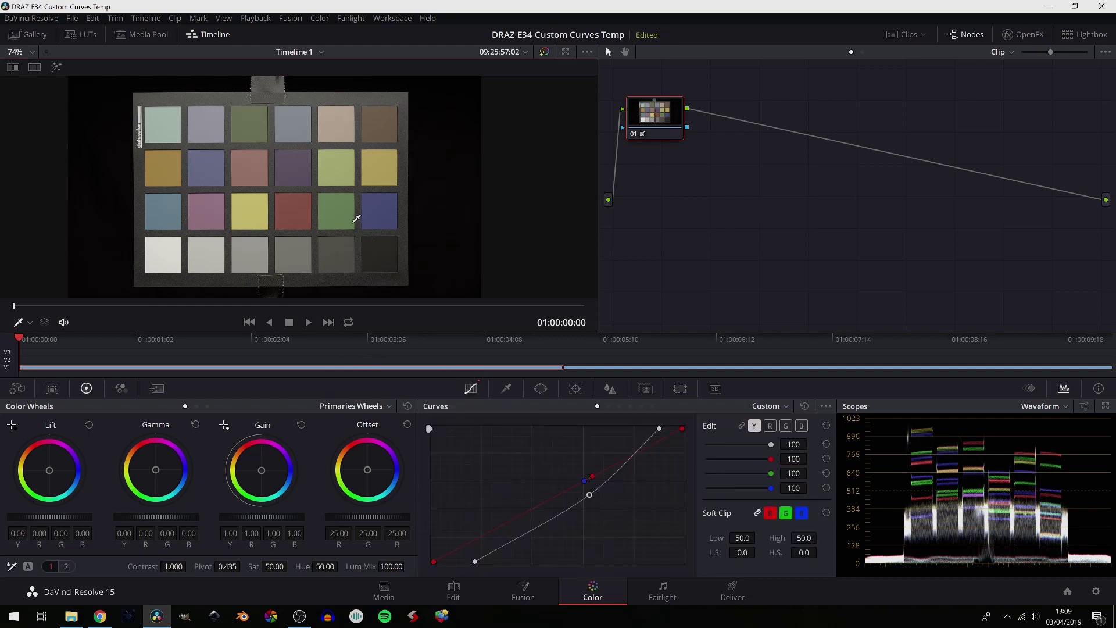
click(383, 249)
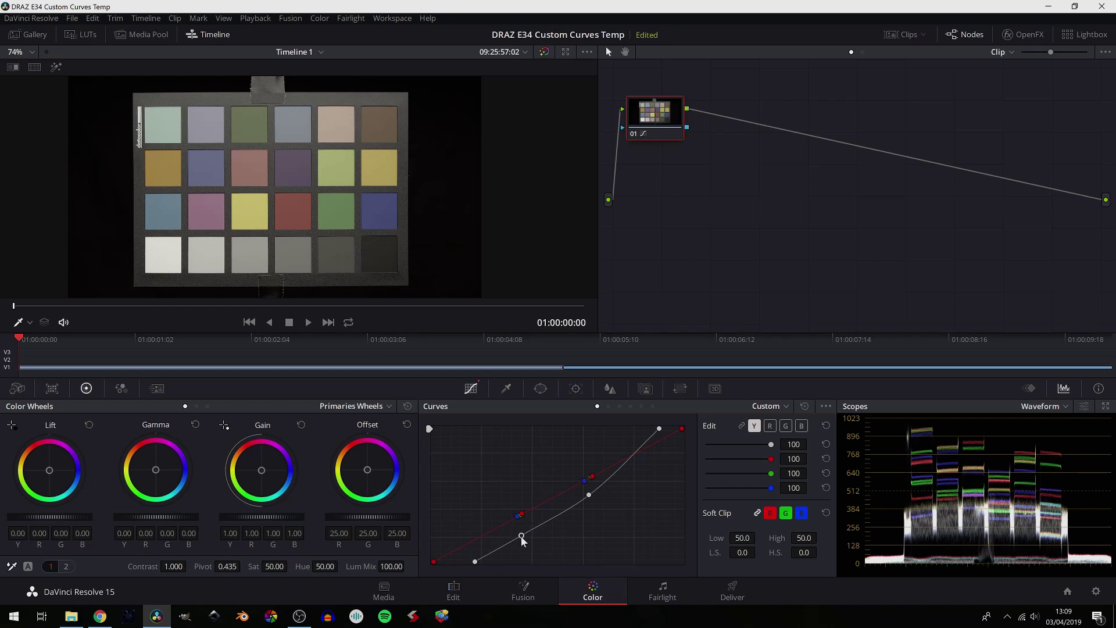
drag(521, 536, 522, 544)
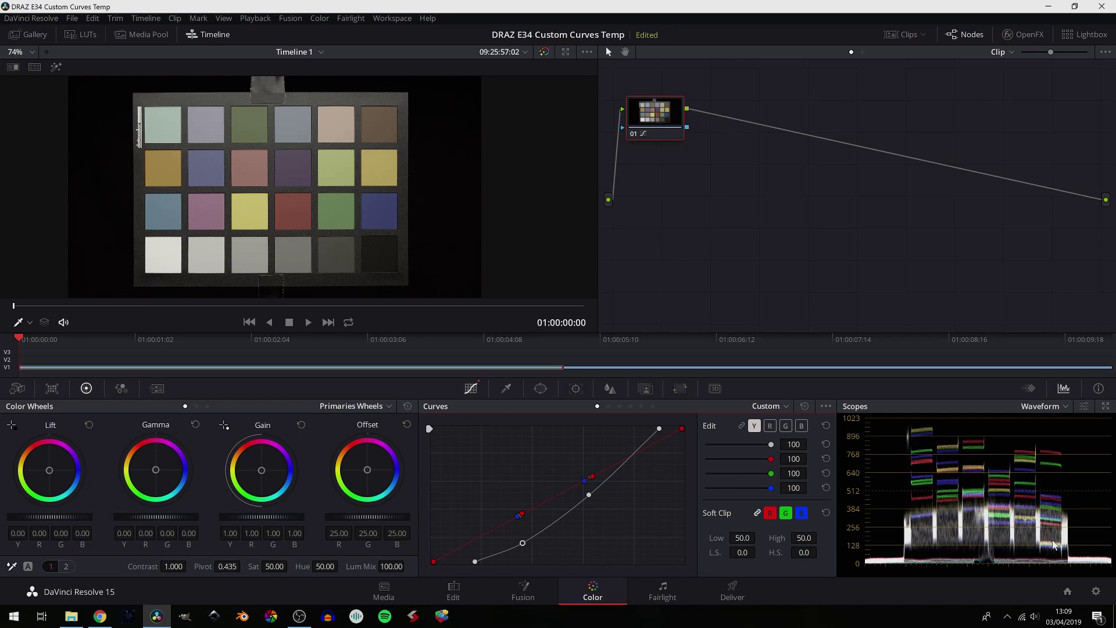
drag(661, 430, 658, 430)
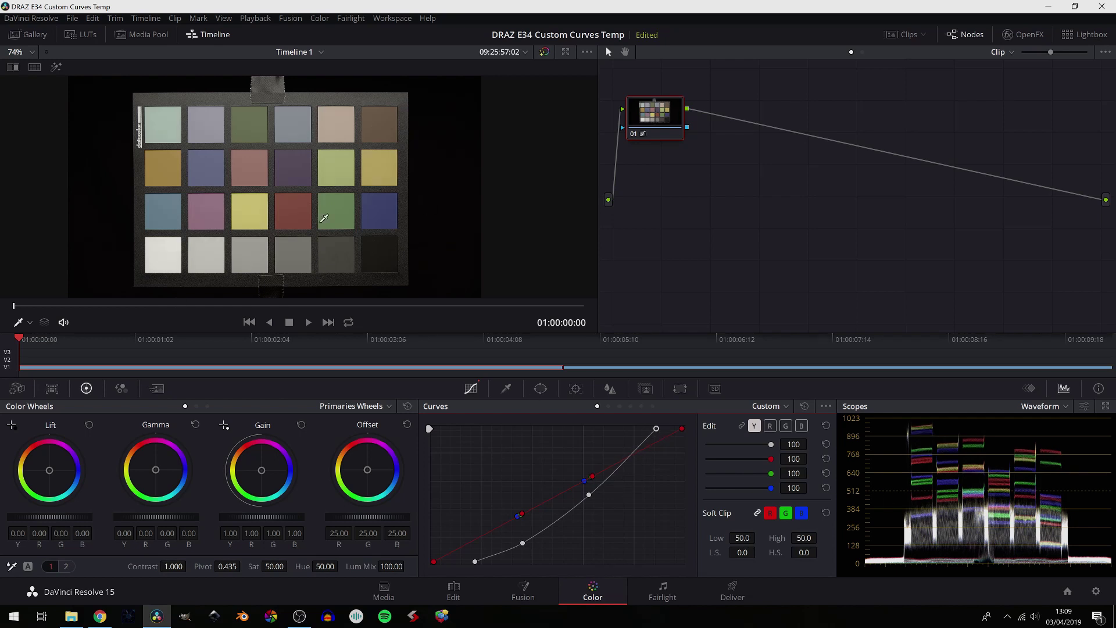
Step: Add node 02 and set the RGB Mixer's red, green and blue outputs to 2.00
key(alt+s)
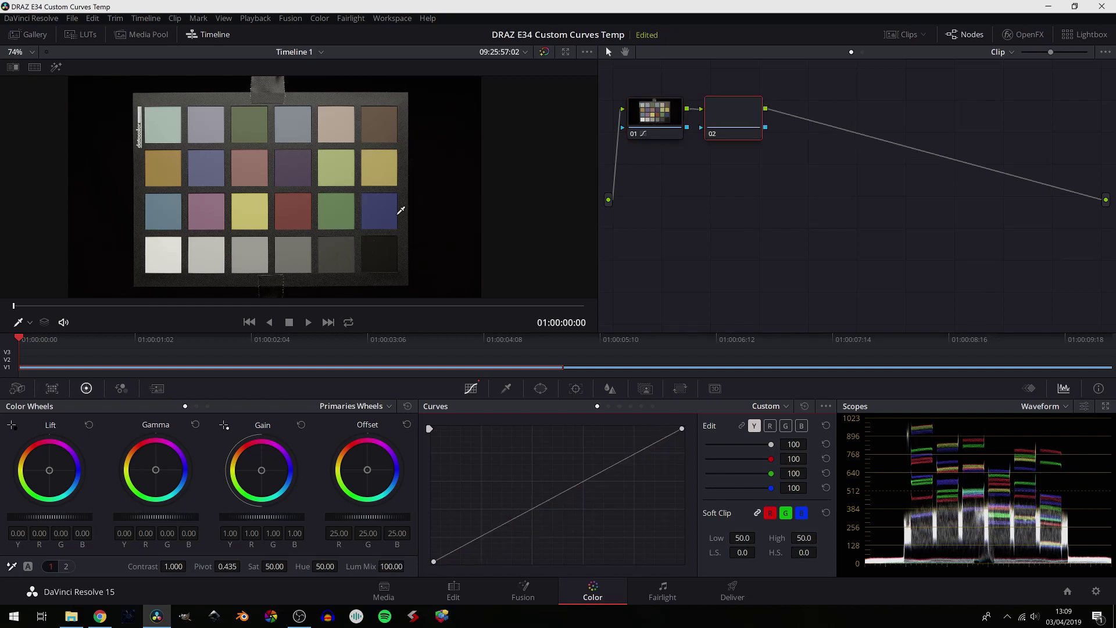
click(121, 389)
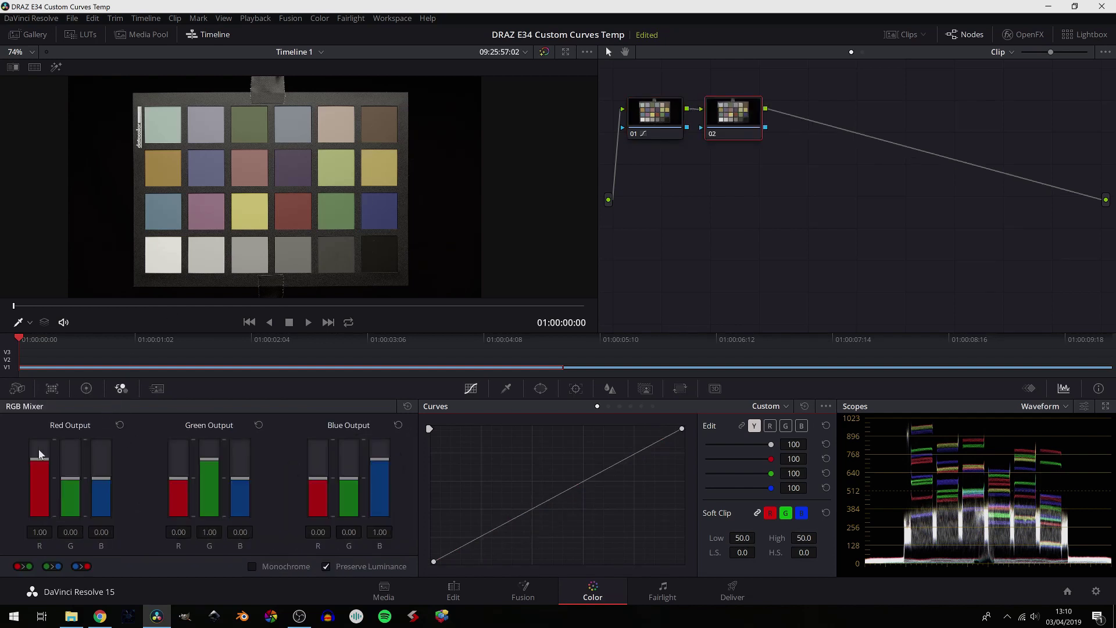
drag(41, 436, 41, 428)
drag(218, 445, 216, 407)
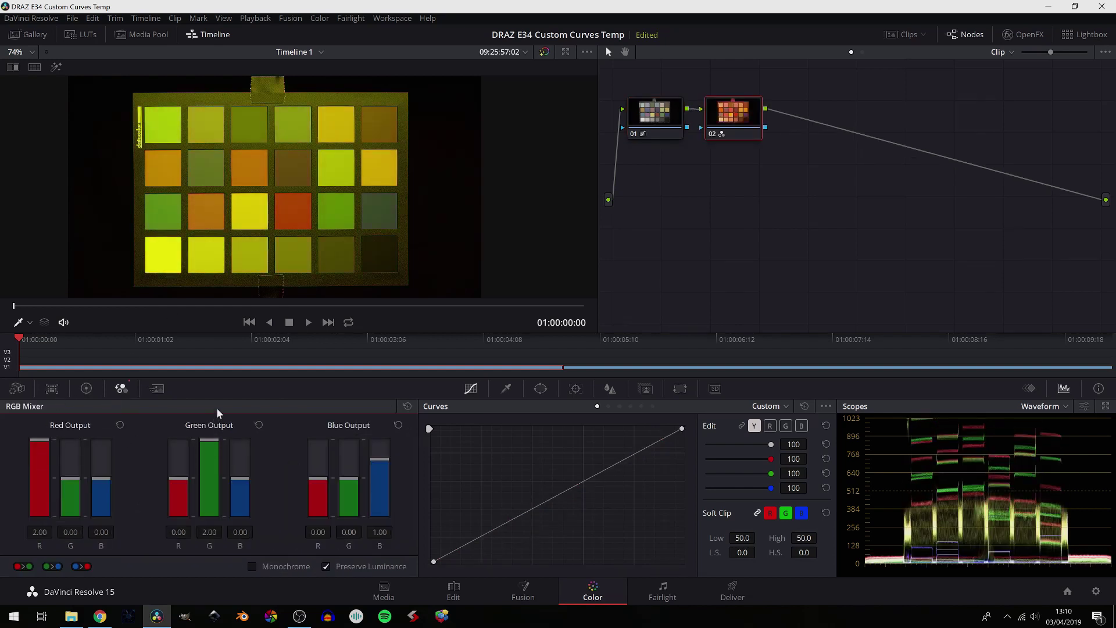
drag(381, 459, 393, 403)
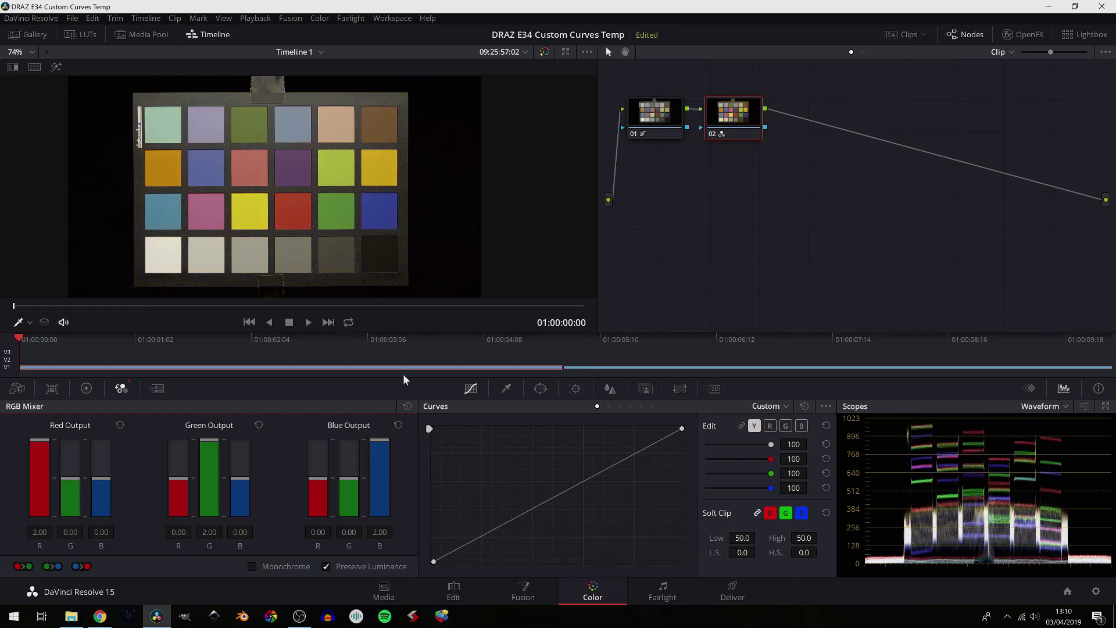
Step: Add node 03 and white-balance it on the chart's white patch
click(743, 112)
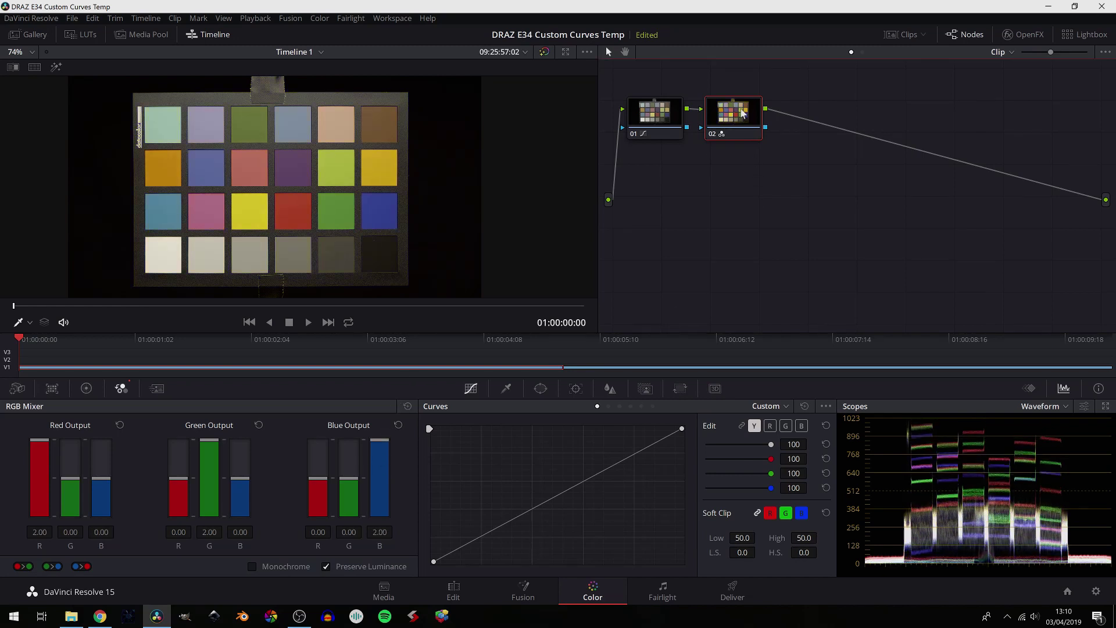
key(alt+s)
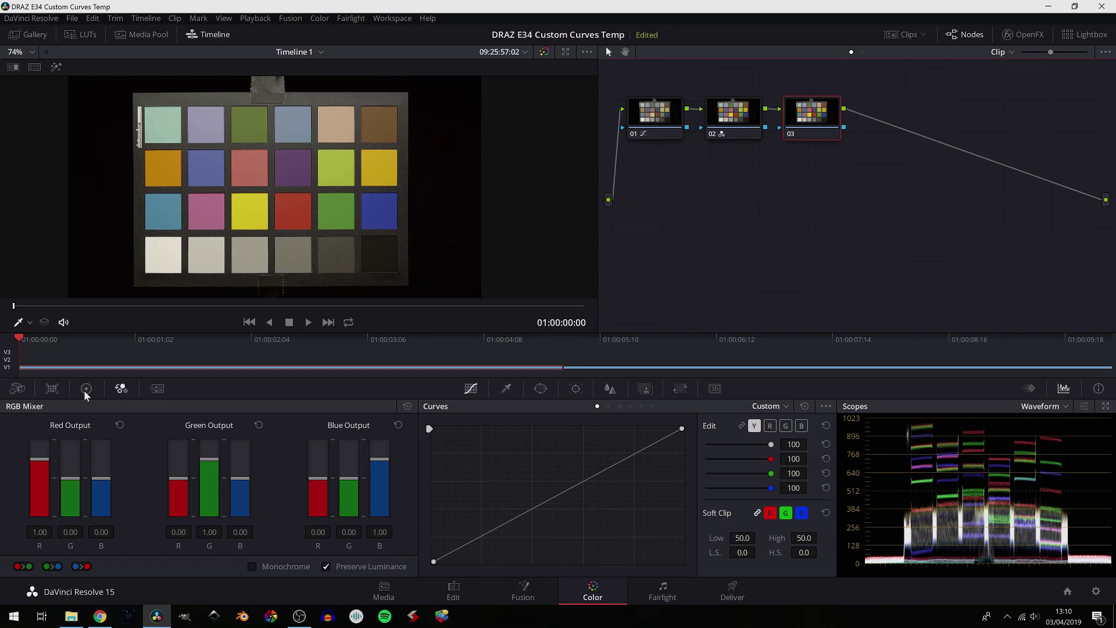
click(85, 390)
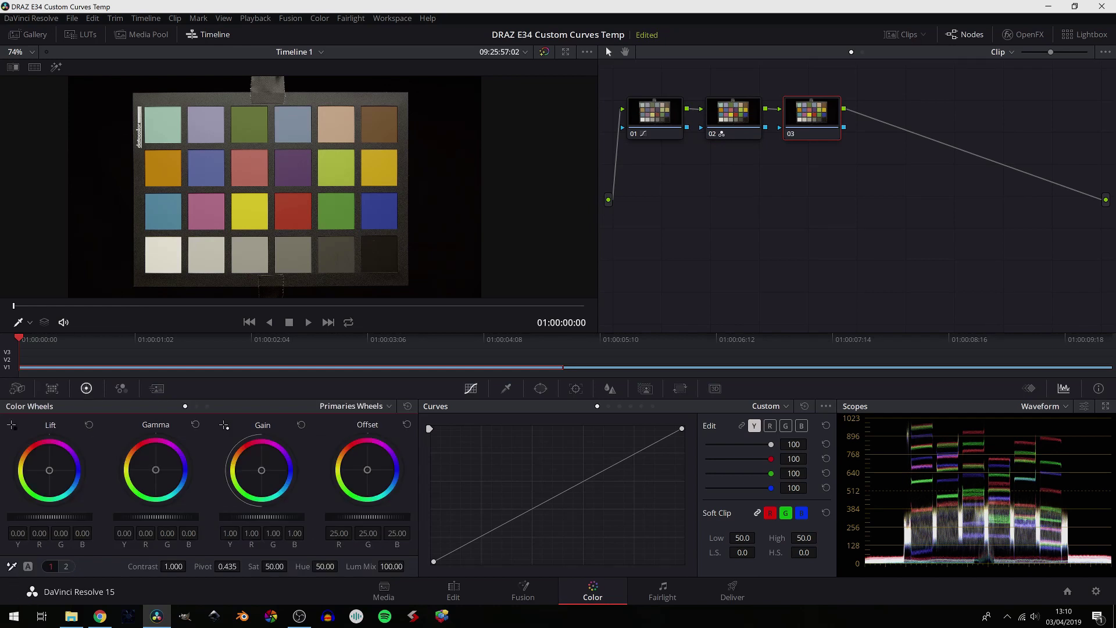
click(164, 254)
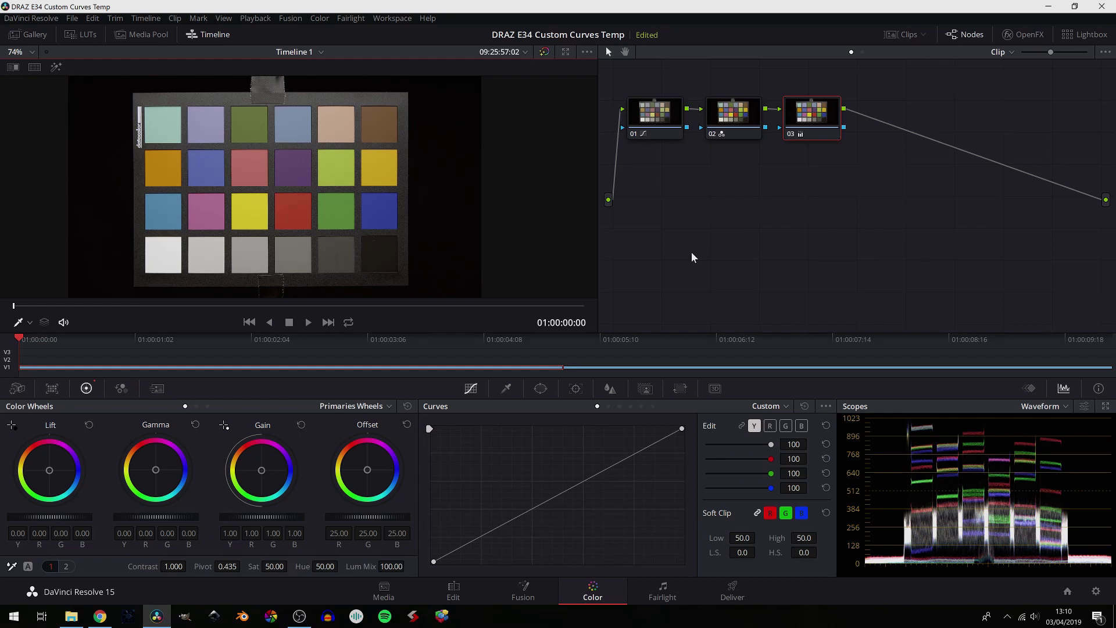
key(alt+s)
Step: Move node 04 below node 01 and lift its blue curve slightly in the shadows, adding a highlight point
drag(883, 114, 650, 198)
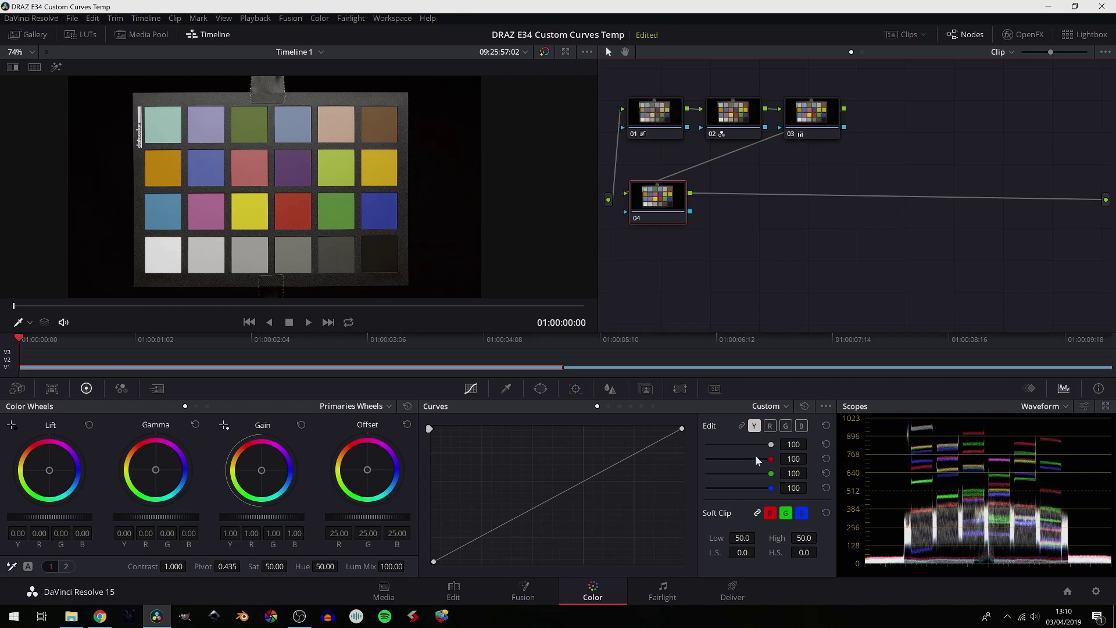
click(802, 429)
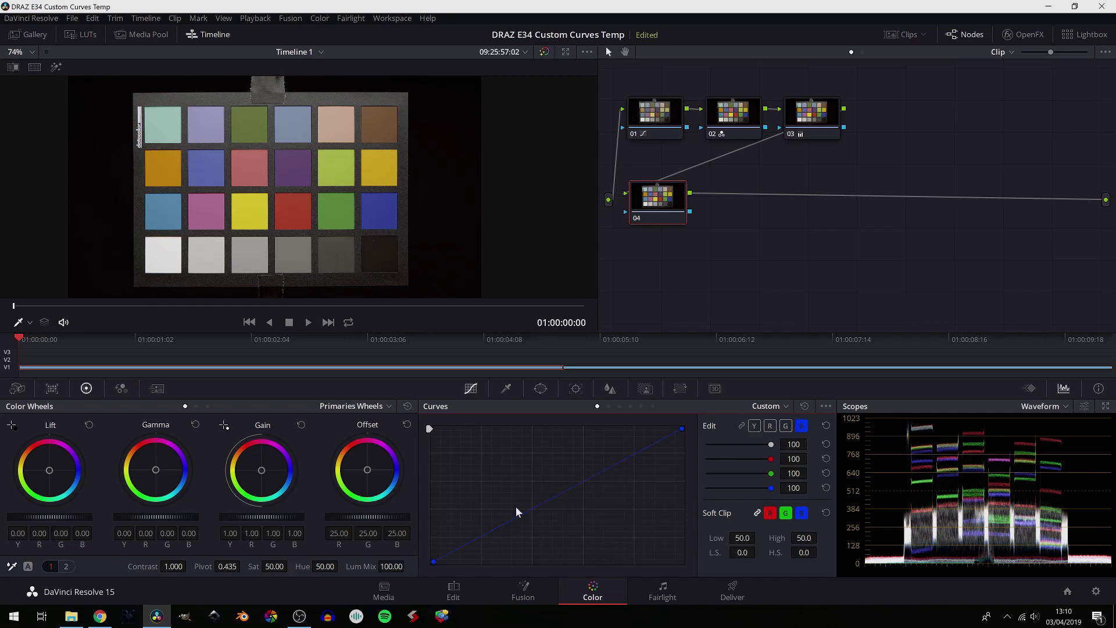
drag(498, 526, 496, 523)
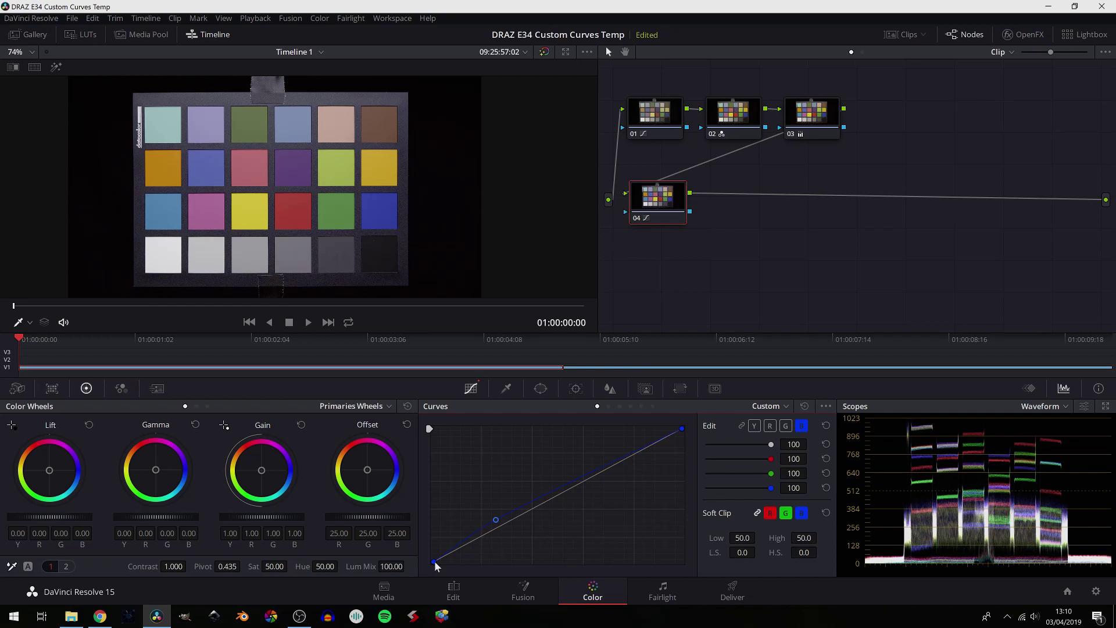
right_click(497, 521)
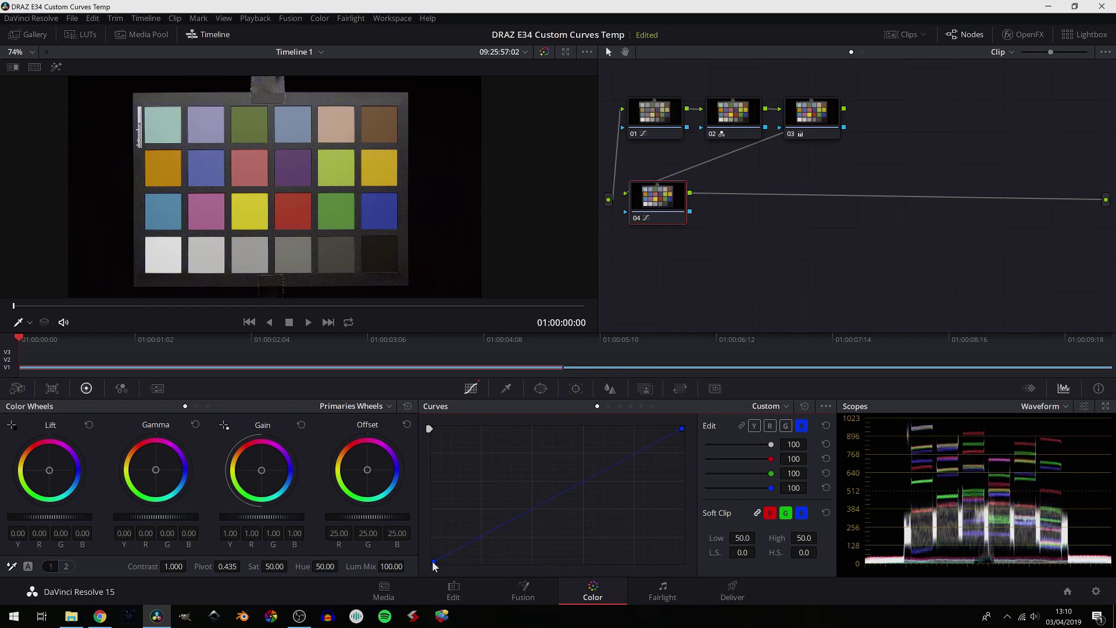
drag(433, 564, 425, 545)
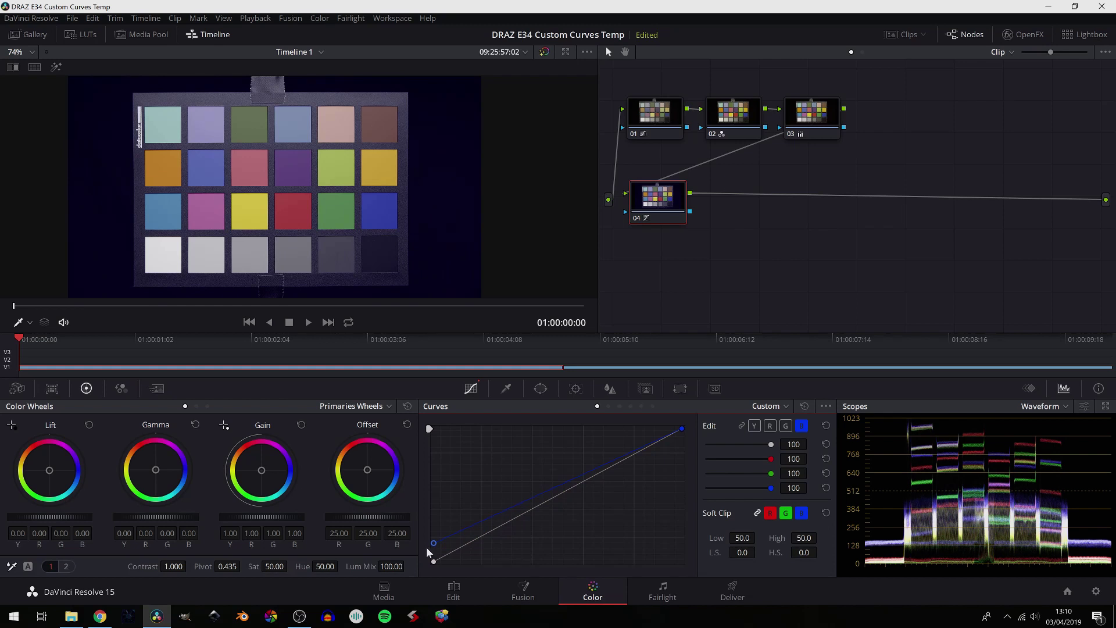
drag(426, 547, 462, 539)
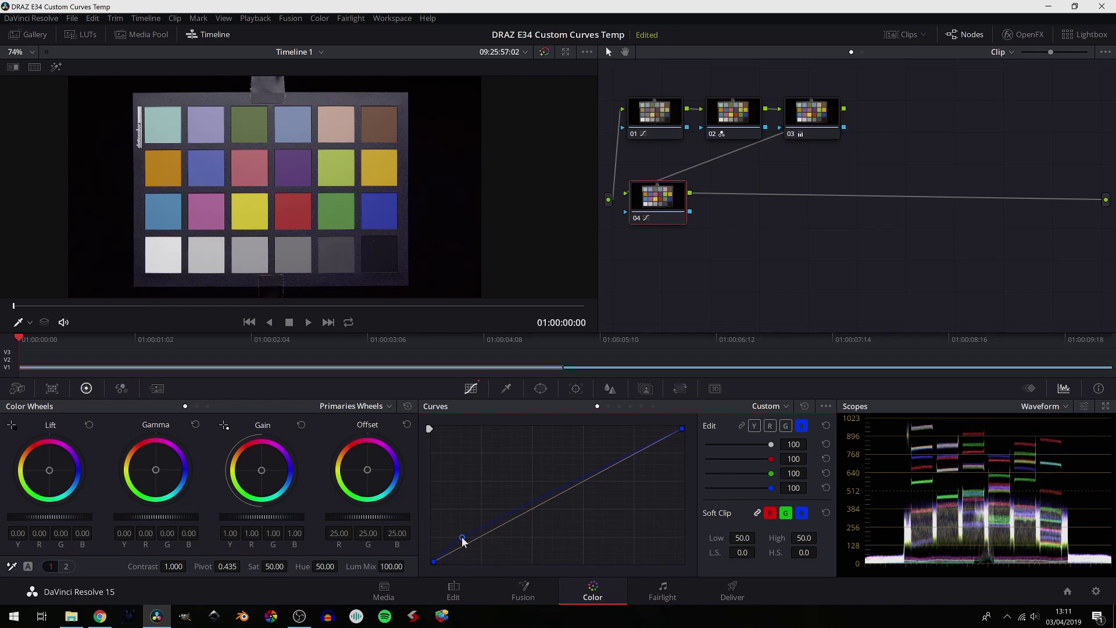
click(536, 501)
drag(535, 502, 549, 498)
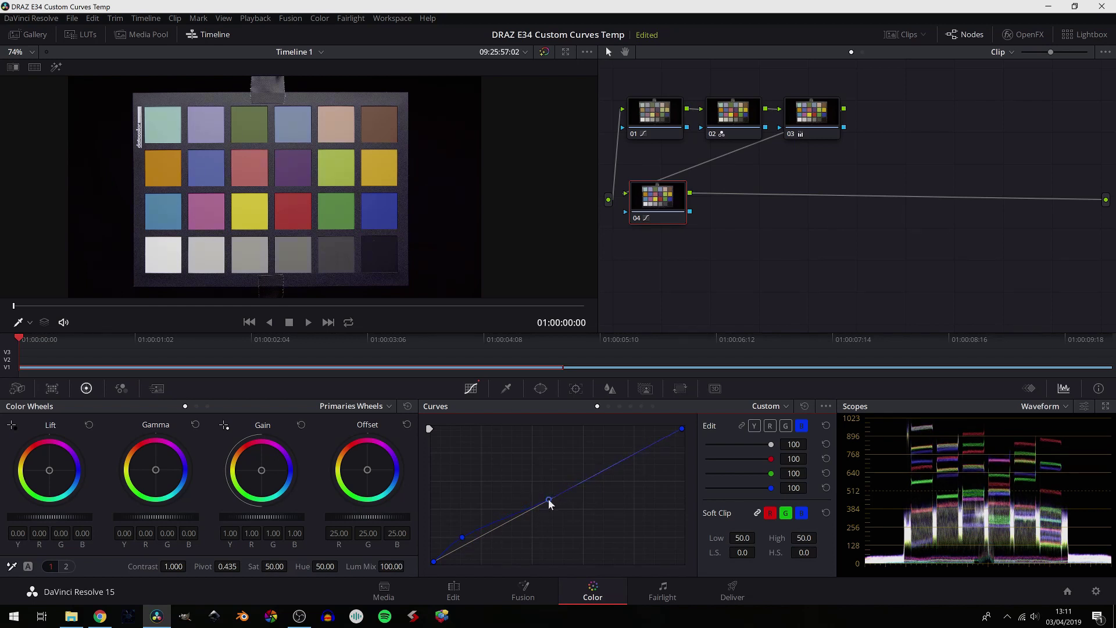
click(610, 467)
Step: Add green curve points in the shadows and midtones, nudging the lower one slightly
click(785, 426)
drag(468, 542, 465, 542)
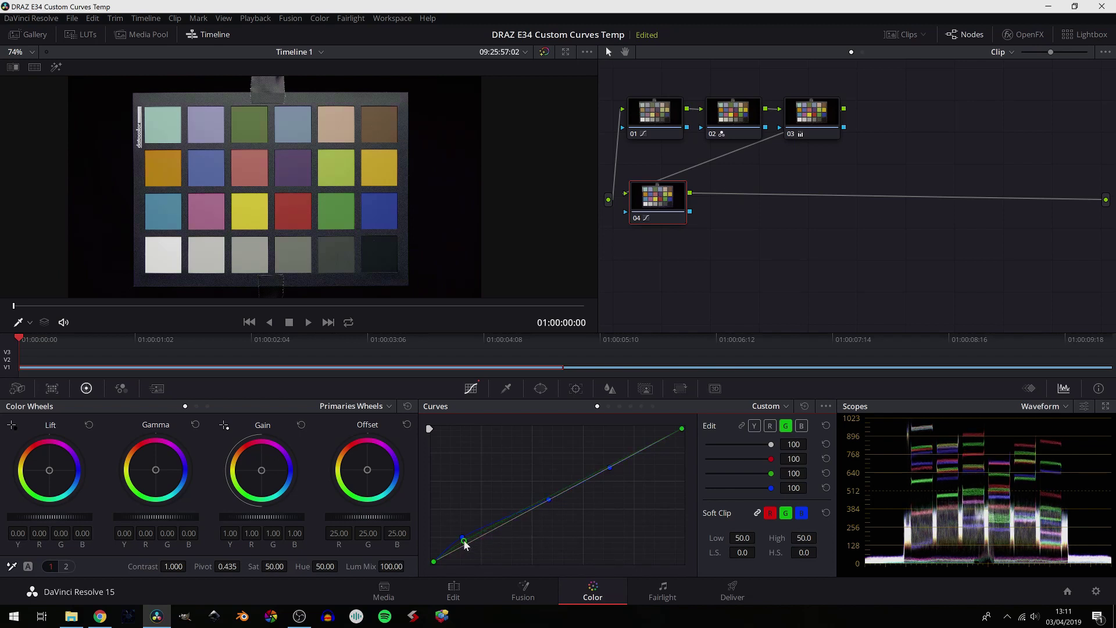
click(548, 500)
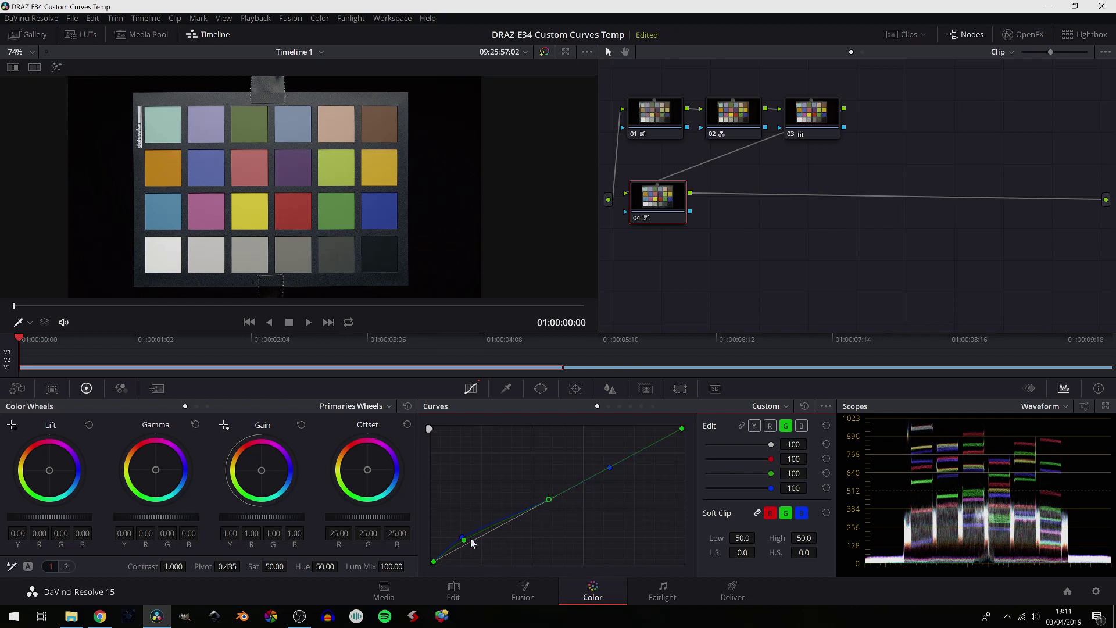
drag(465, 542, 468, 541)
Step: Lower the blue highlight point slightly, then add a raised green highlight point and an upper-midtone point
click(609, 468)
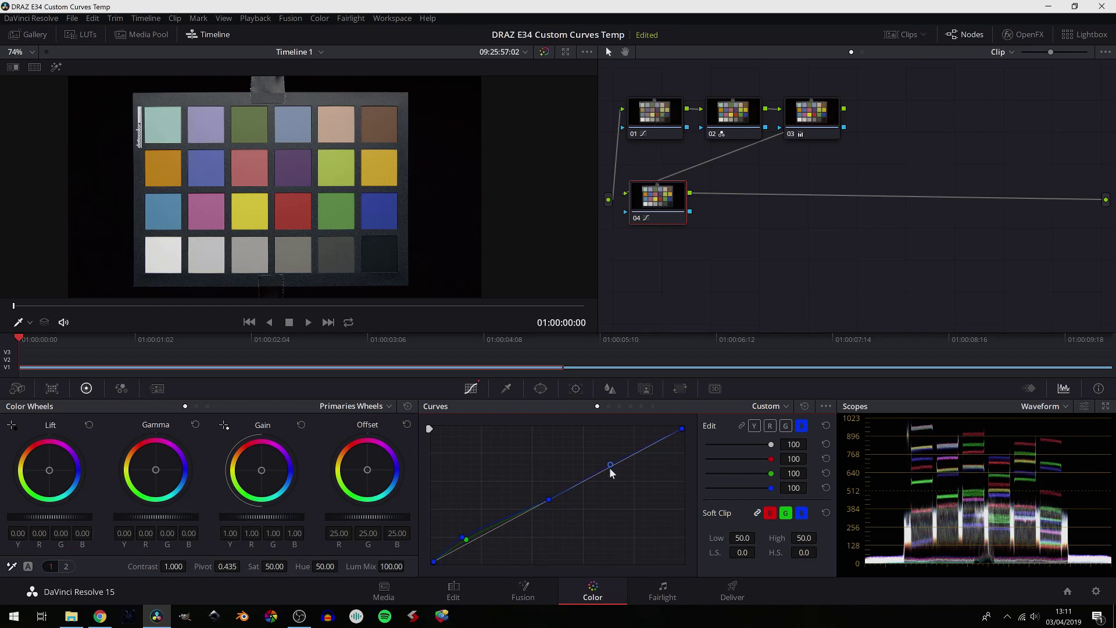
drag(612, 468, 612, 471)
click(786, 426)
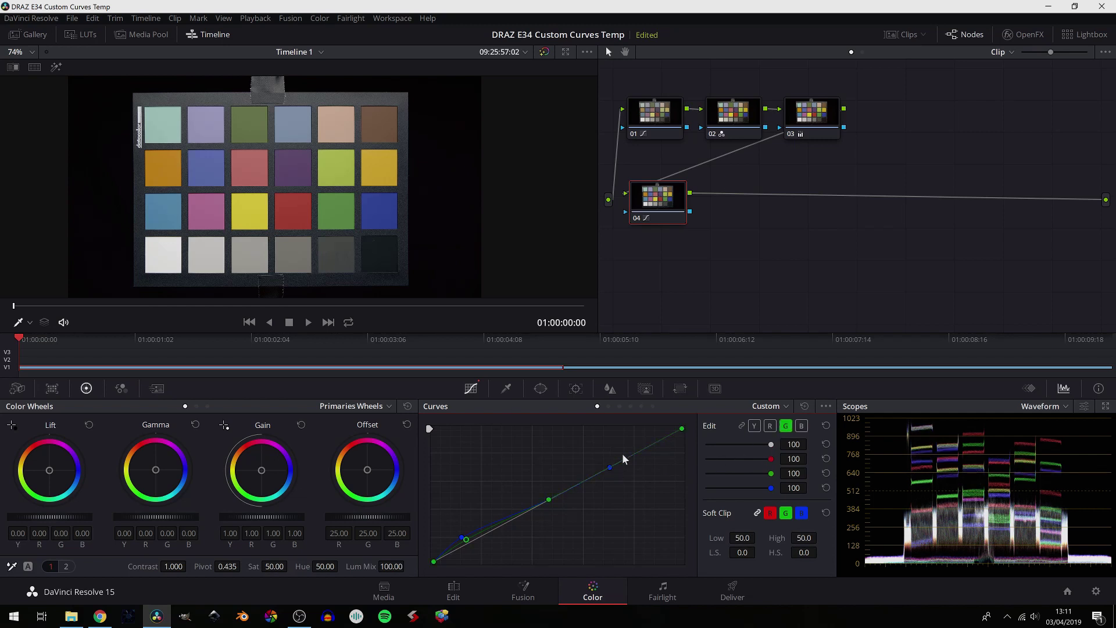
click(627, 458)
drag(627, 458, 638, 451)
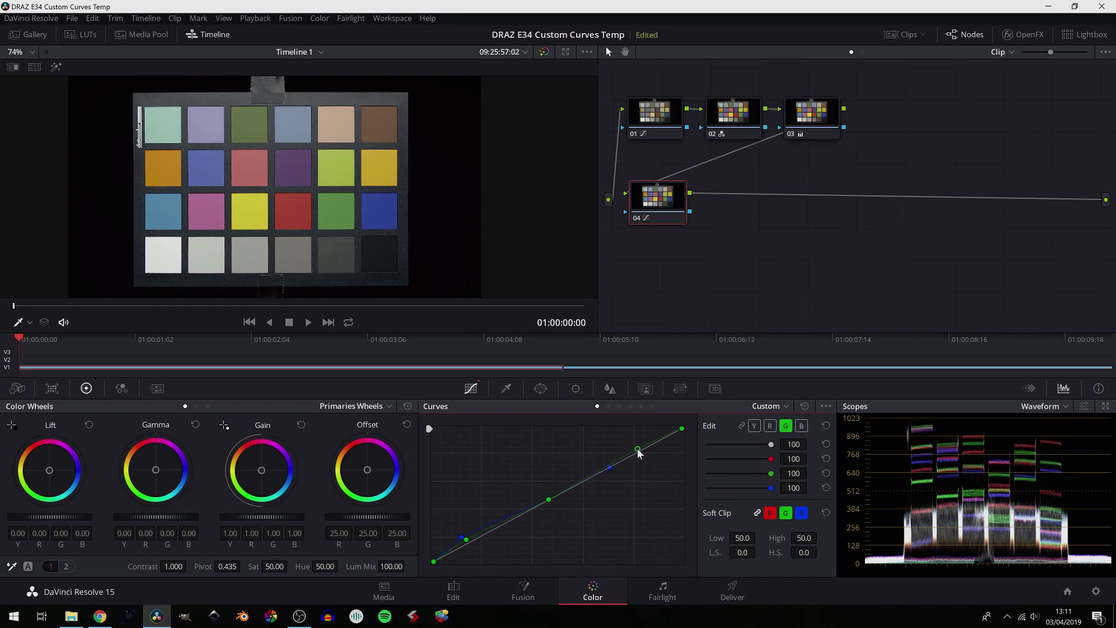
click(597, 473)
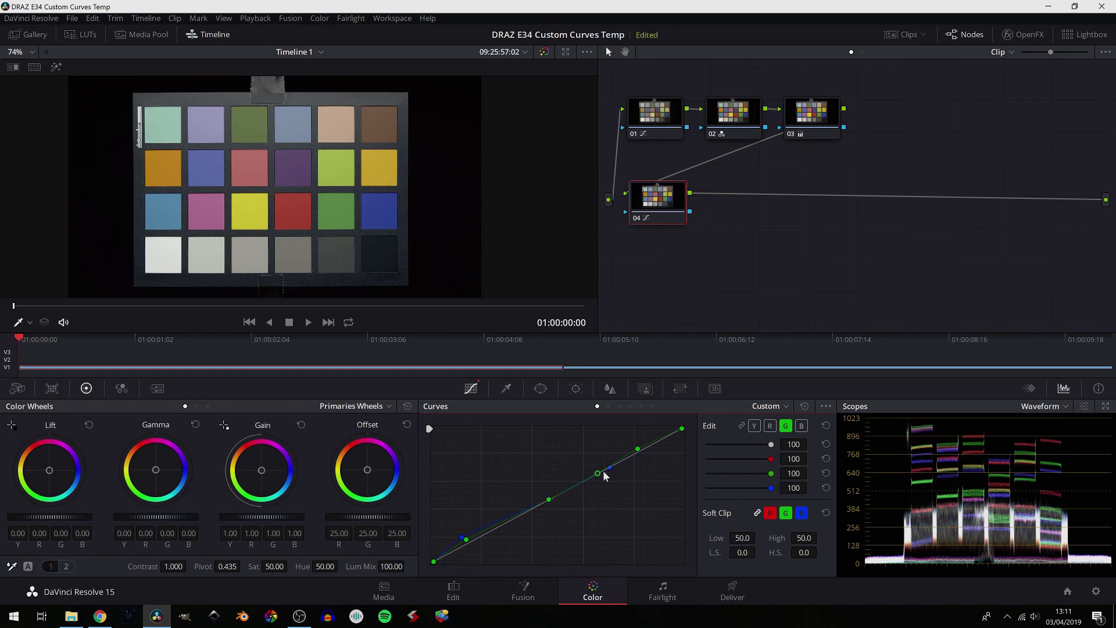
Step: Raise a red highlight point on node 04, then toggle node 04 off and on to compare
click(770, 426)
drag(632, 455, 629, 450)
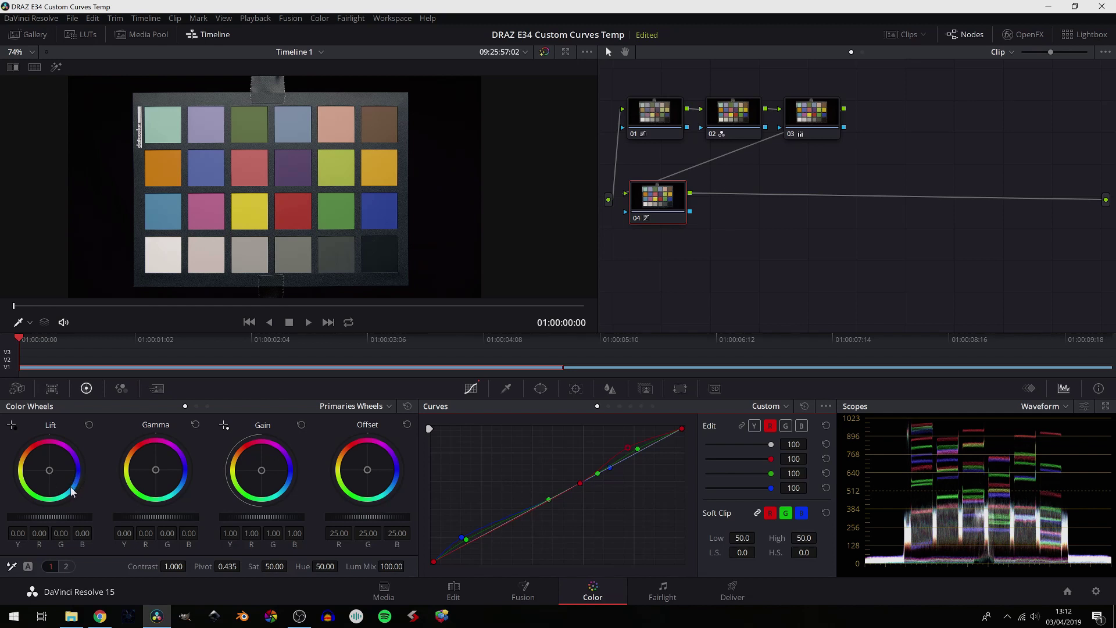
click(656, 204)
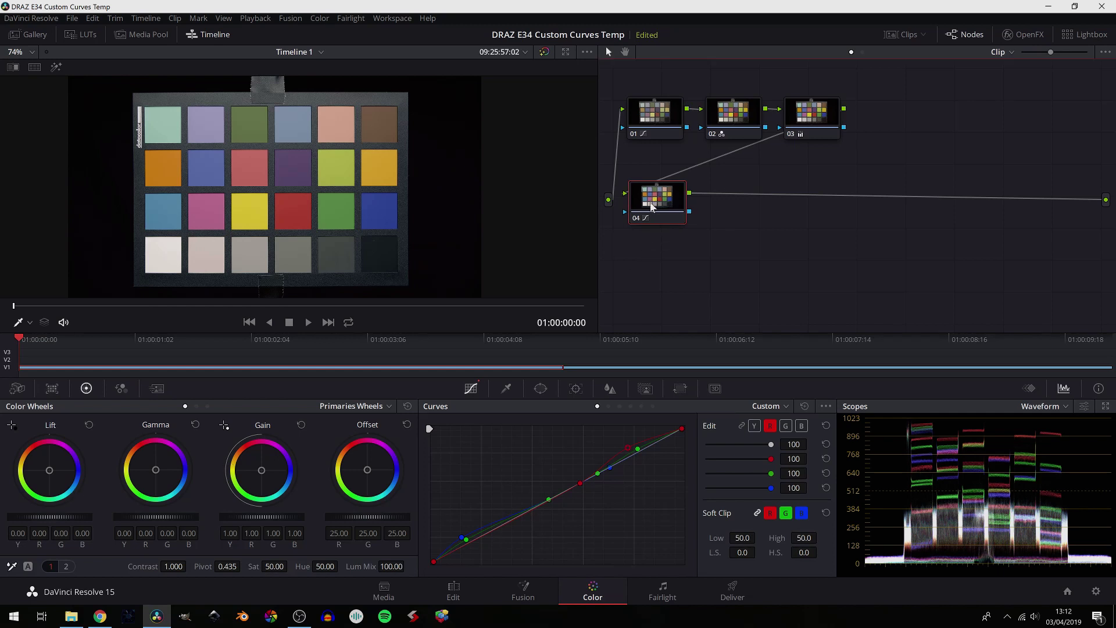
key(ctrl+d)
key(ctrl+d)
key(ctrl+d)
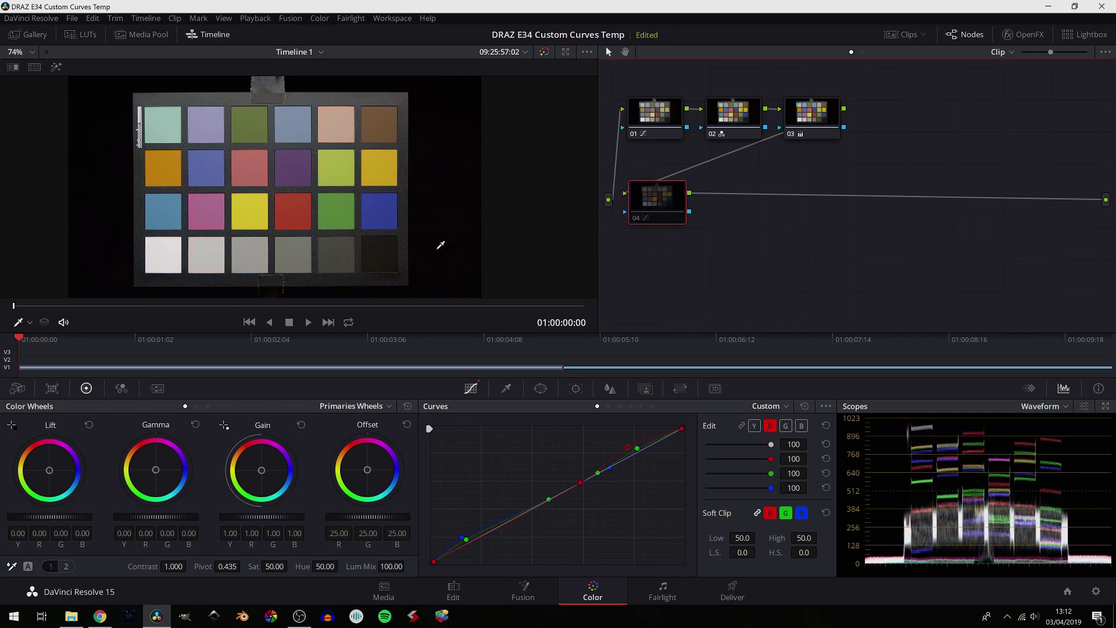
key(ctrl+d)
key(ctrl+d)
key(ctrl+d)
key(ctrl+d)
key(ctrl+d)
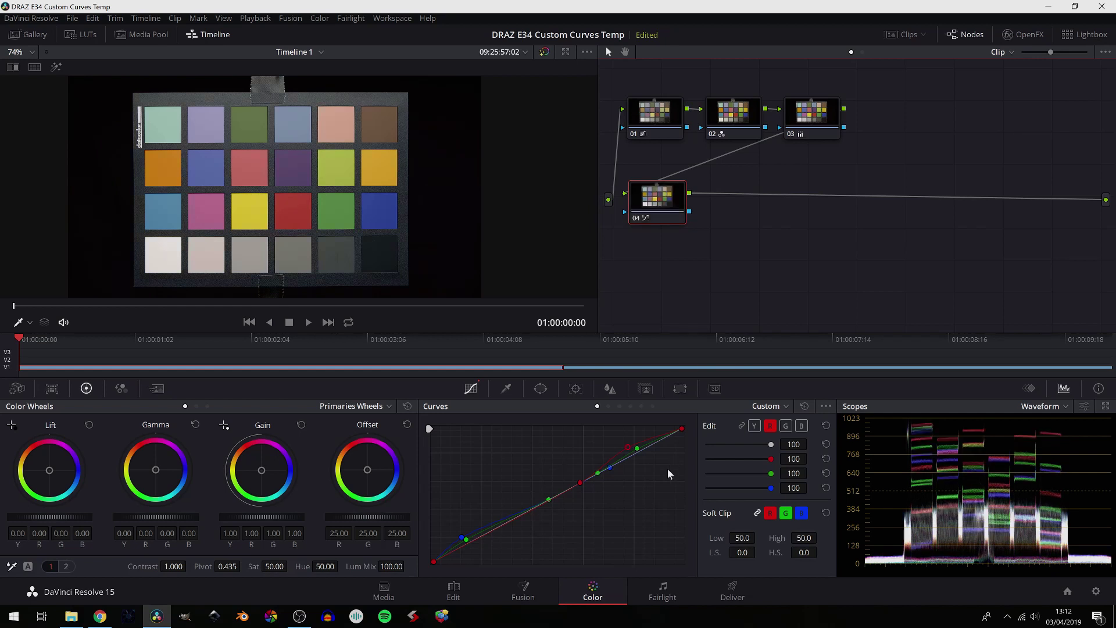
click(681, 371)
Step: Letterbox the timeline output to a 2.39 aspect ratio
click(148, 19)
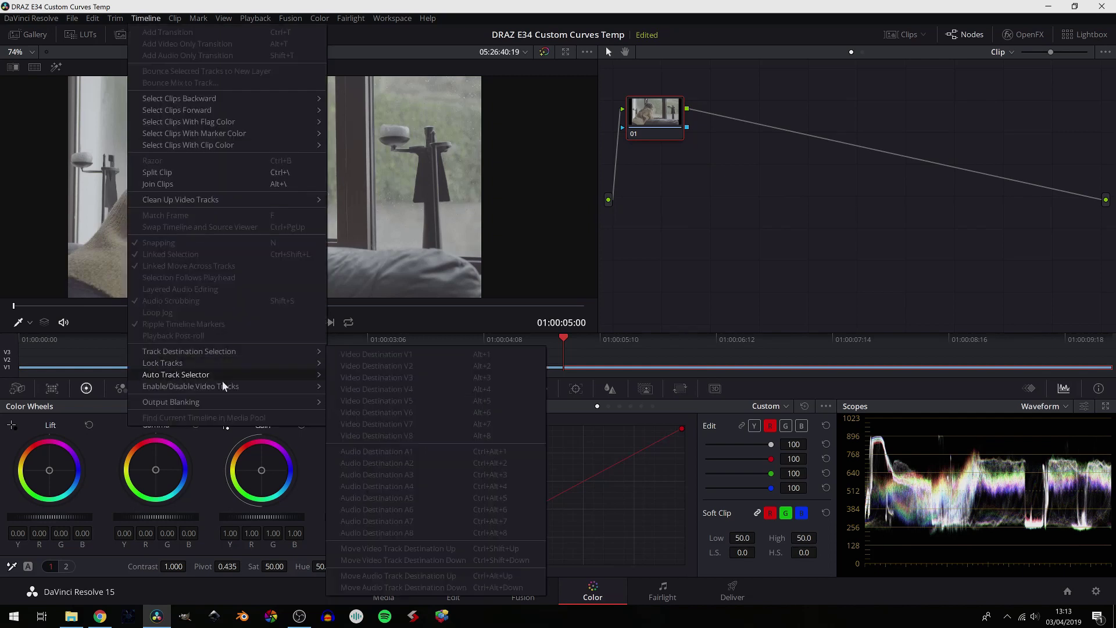
mouse_move(231, 403)
click(358, 461)
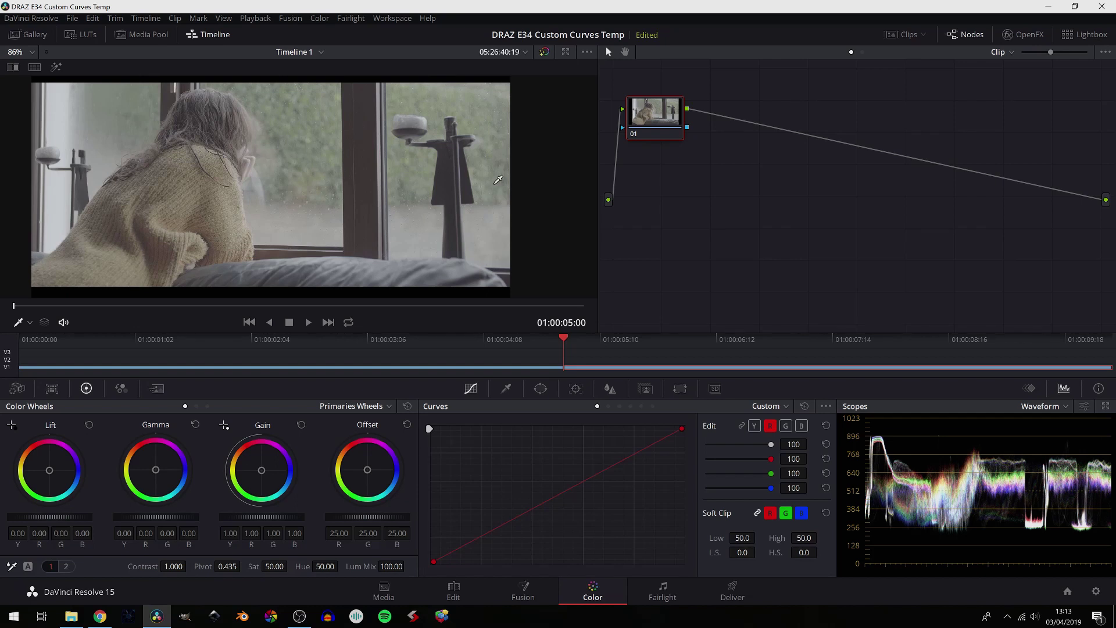
Step: Pull the luma curve's white and black points inward and add a midtone point
click(754, 425)
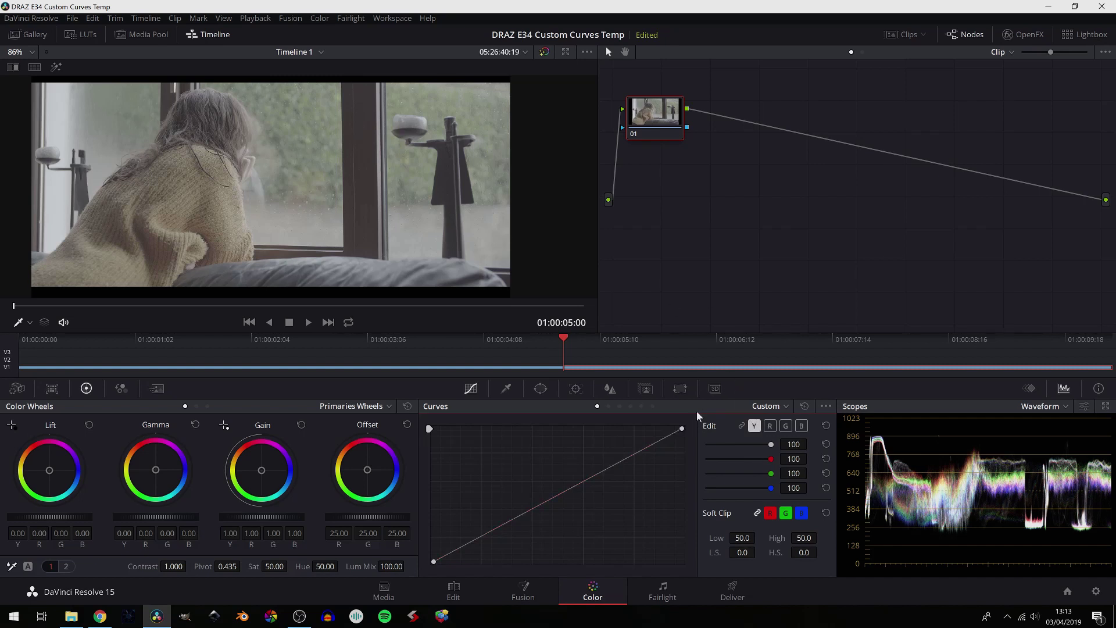
drag(683, 428, 656, 428)
drag(433, 562, 486, 580)
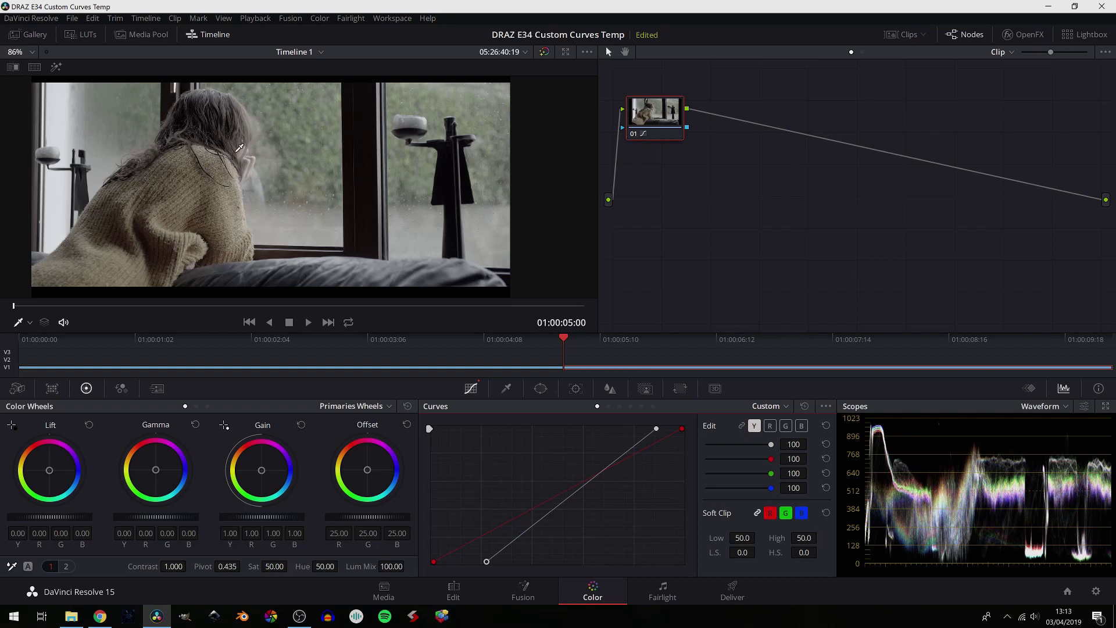
scroll(258, 181, up, 1)
scroll(258, 180, up, 4)
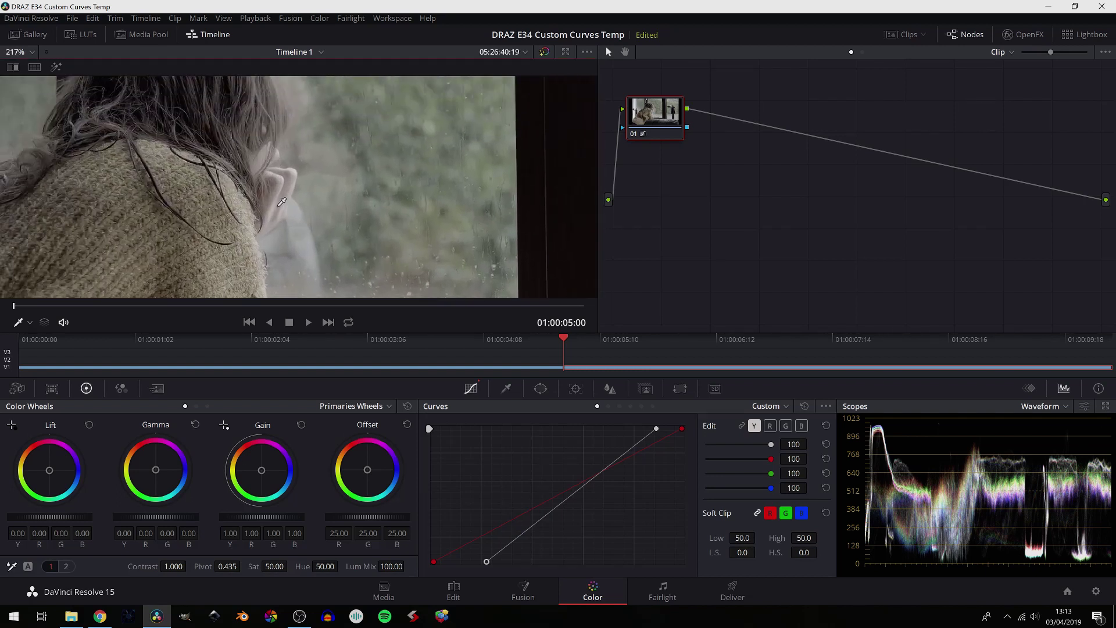
click(281, 202)
Step: Drag the luma midtone point down and add a lower point pulled down to deepen shadows
drag(608, 469, 608, 476)
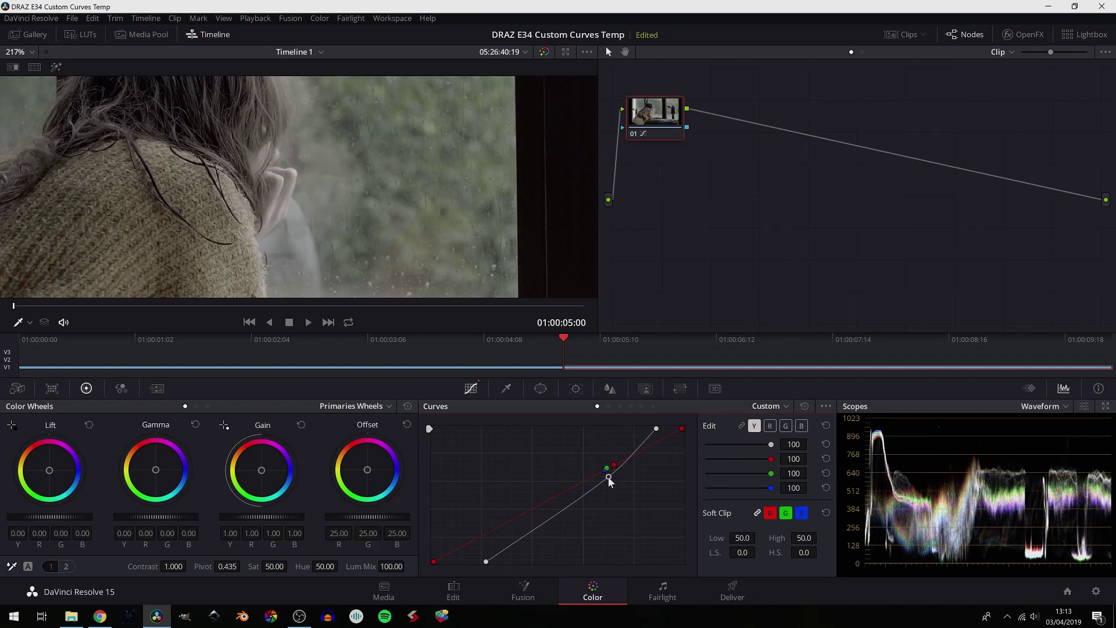
key(shift+z)
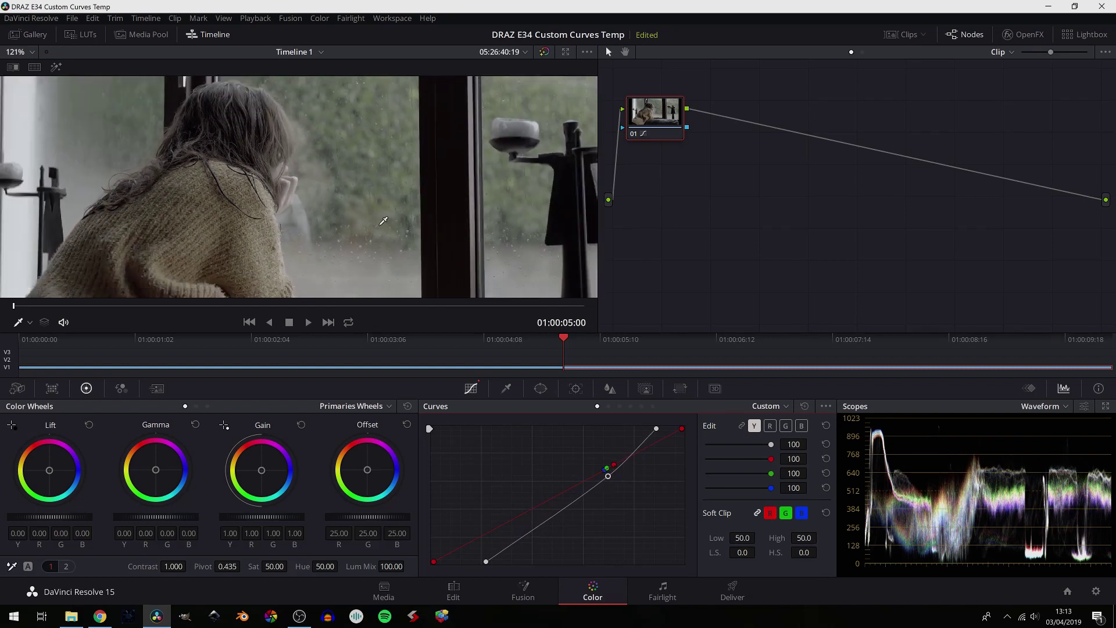
drag(604, 476, 607, 475)
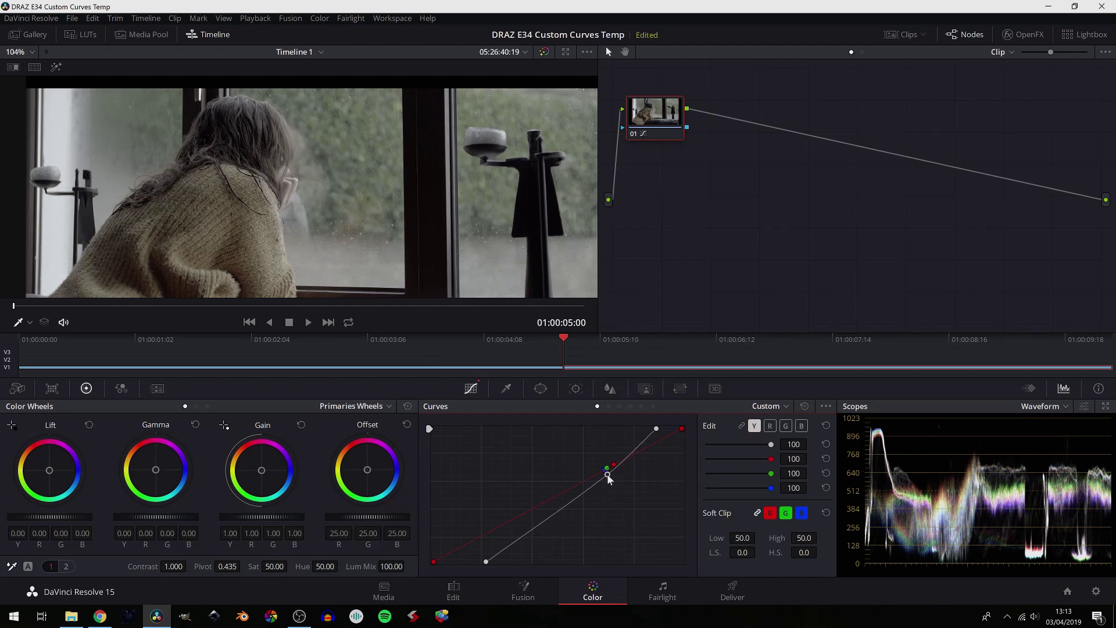
scroll(293, 198, up, 4)
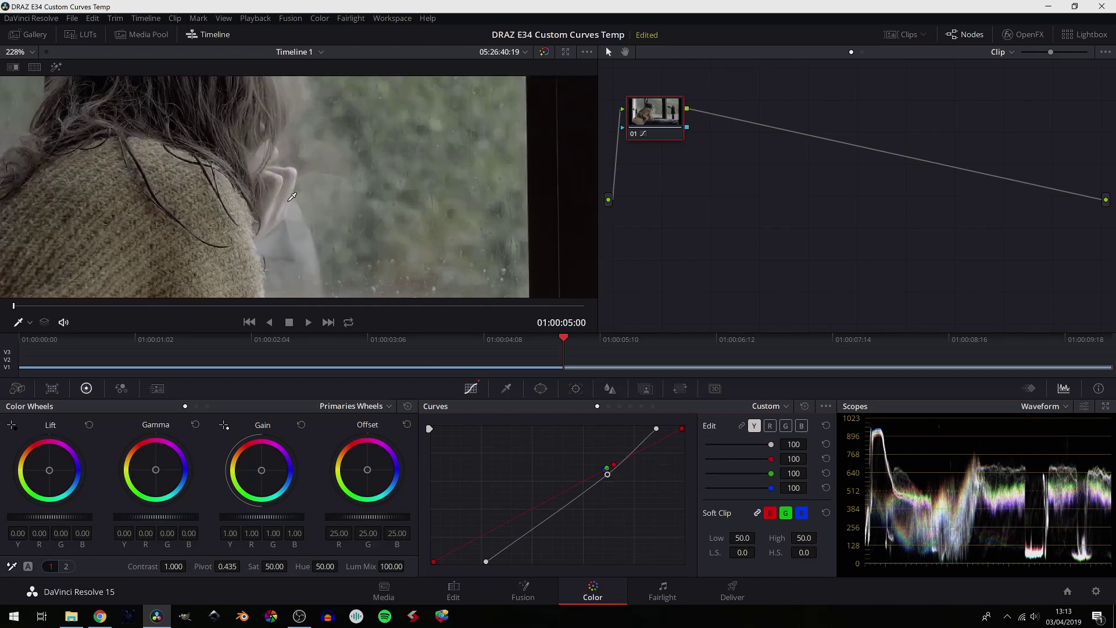
scroll(292, 197, up, 3)
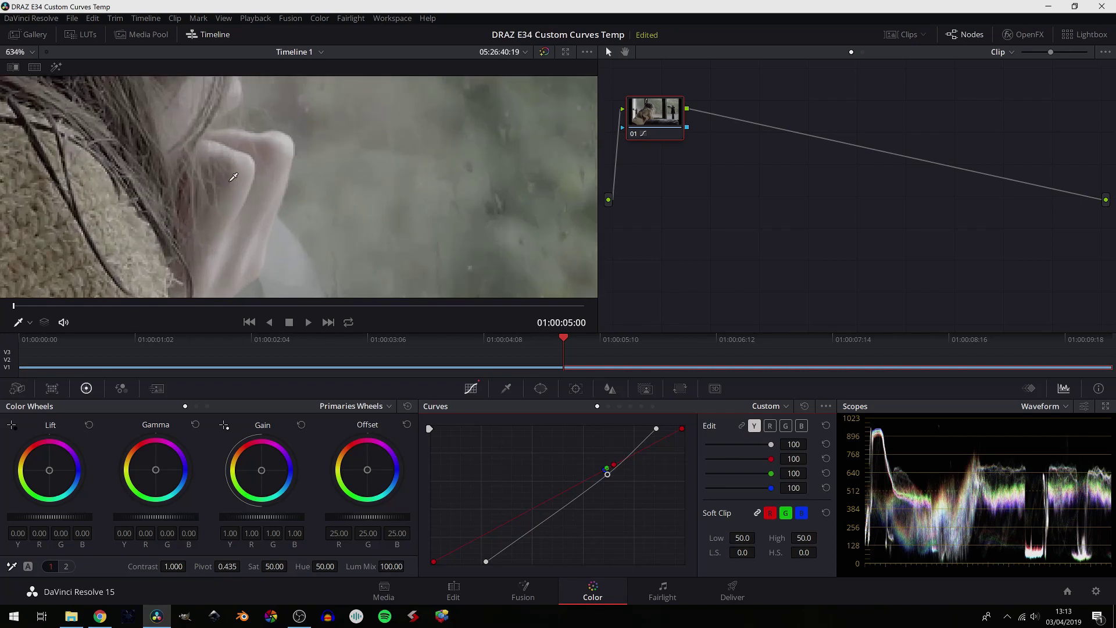
shift+click(232, 177)
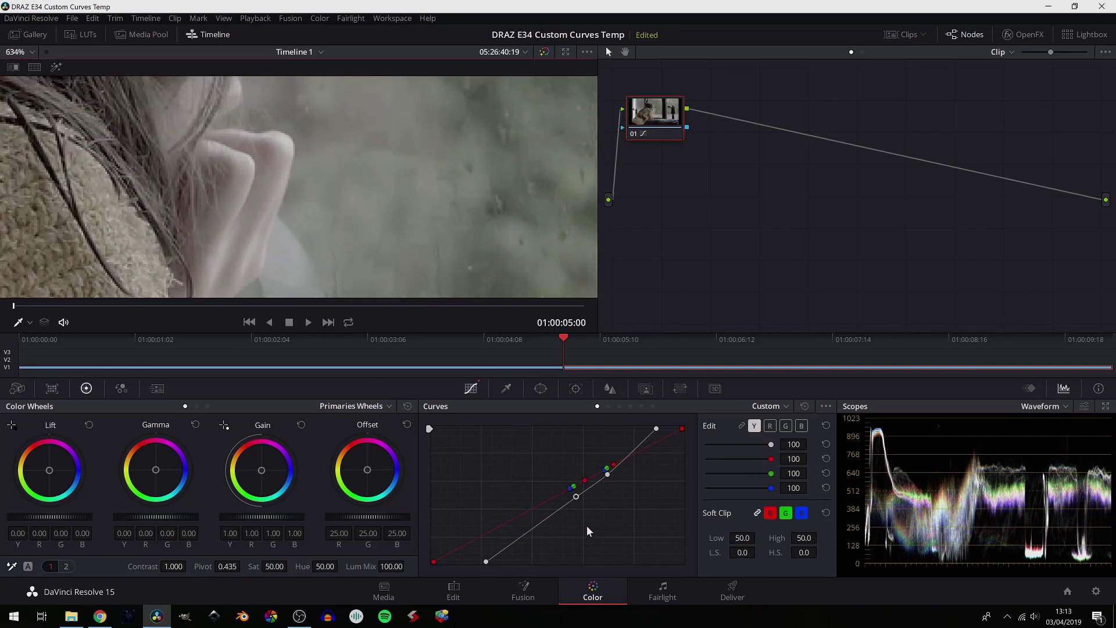
drag(577, 497, 574, 507)
Step: Fine-tune the luma curve's white and black points and lower the middle point a little more
scroll(426, 244, down, 4)
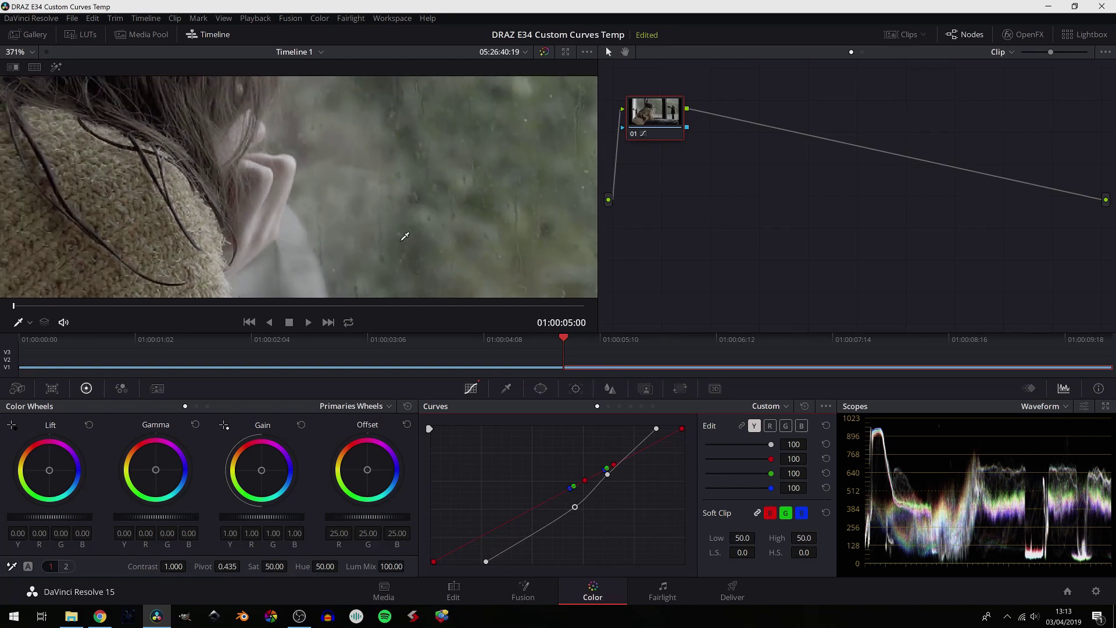
scroll(396, 235, down, 5)
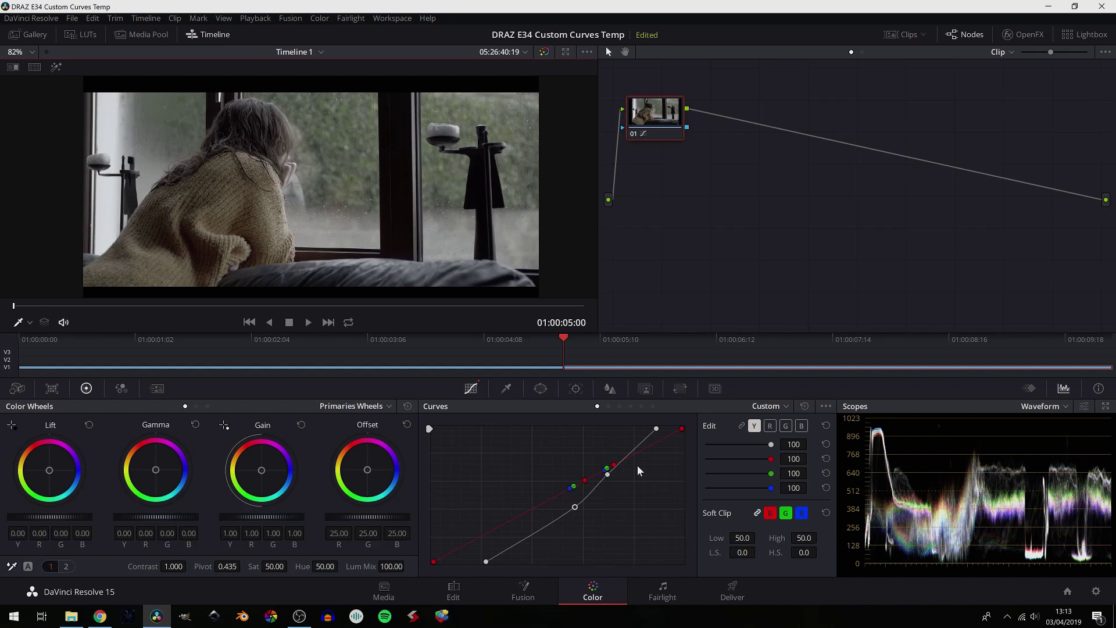
drag(654, 427, 653, 427)
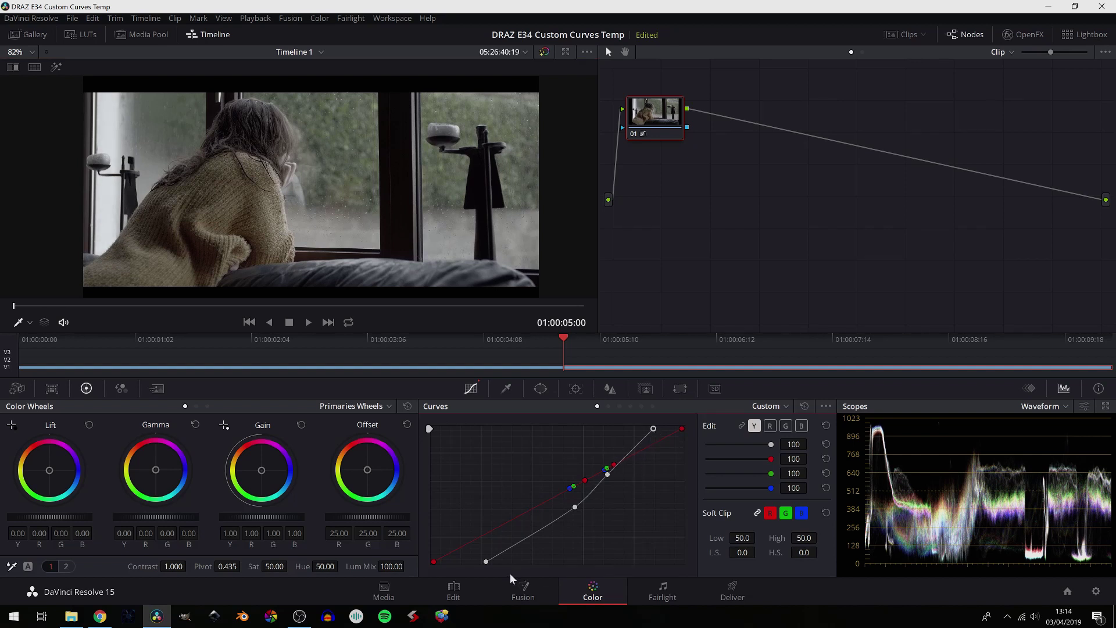
drag(489, 561, 490, 562)
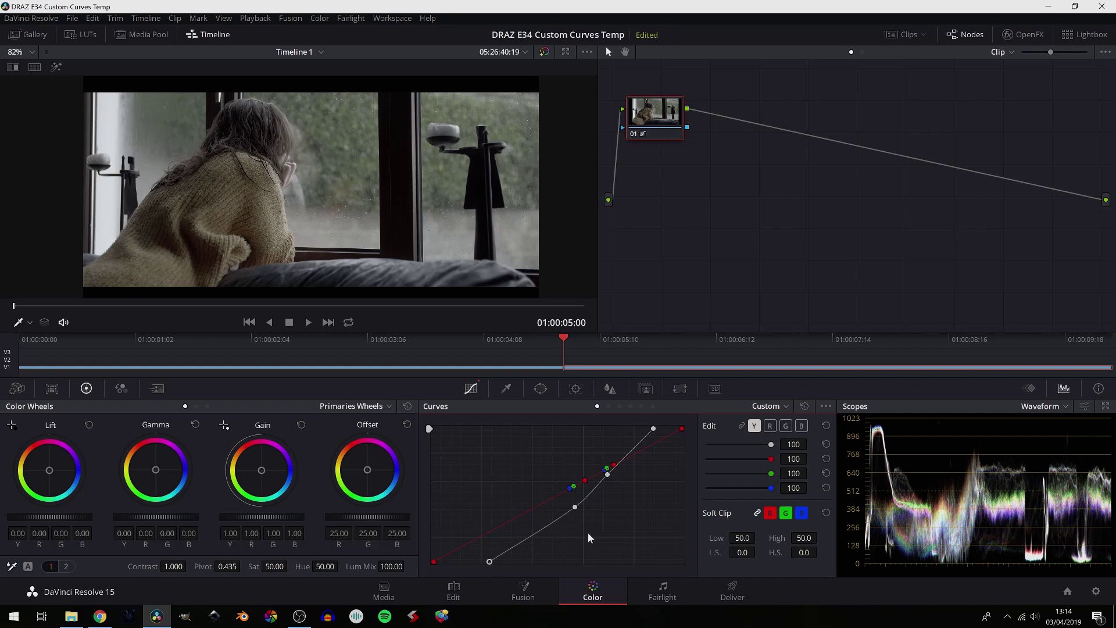
drag(576, 511, 574, 515)
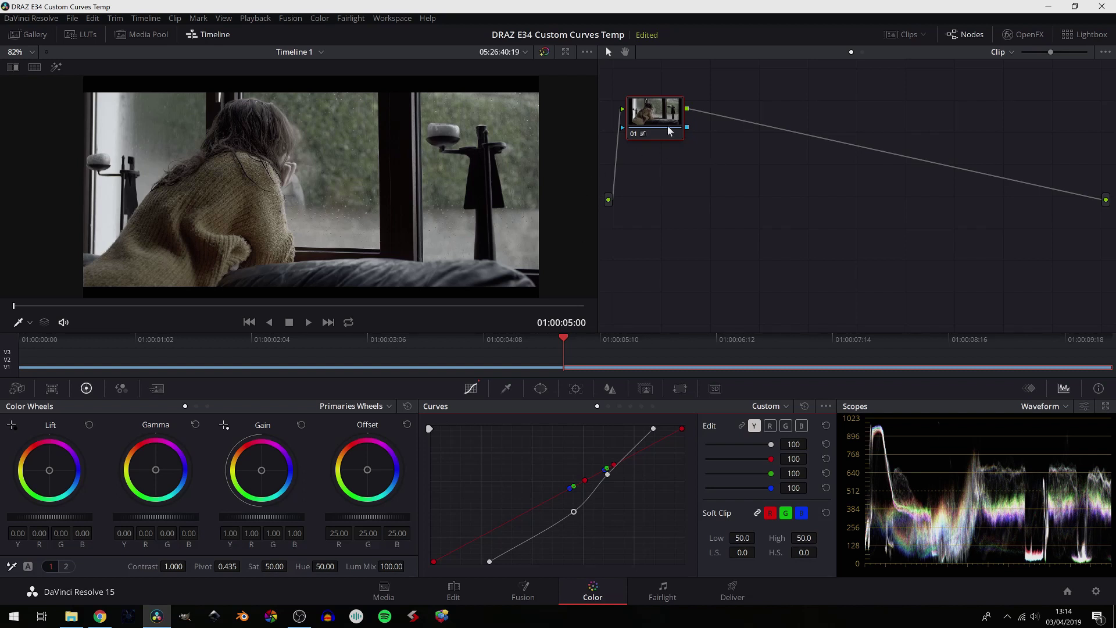
key(alt+s)
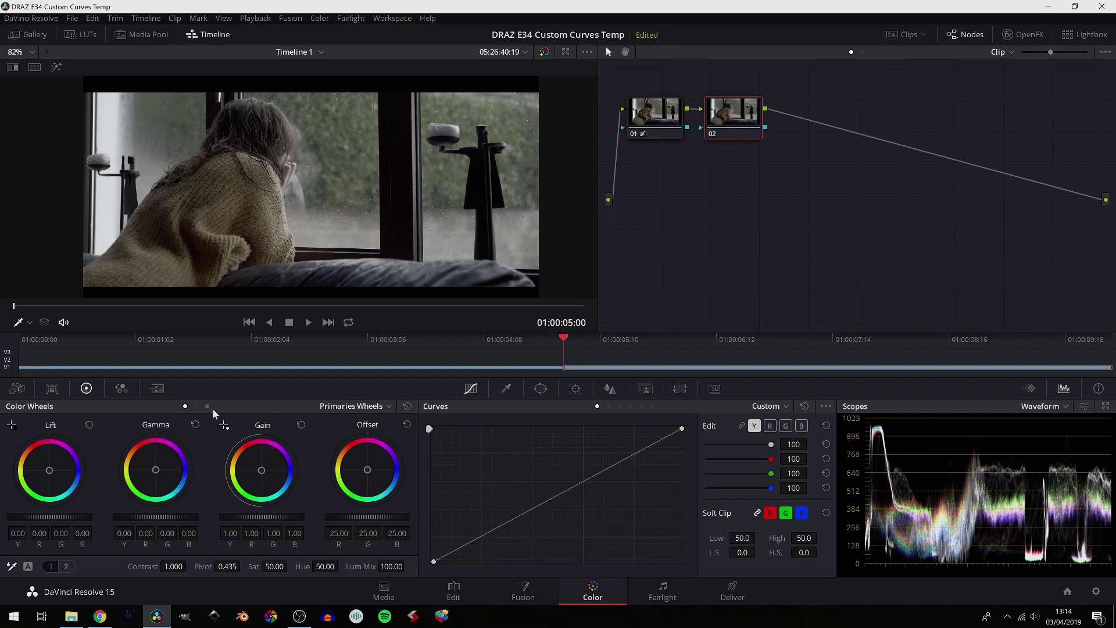
Step: Preview the Log and bars layouts, then go back to the primary wheels
click(209, 407)
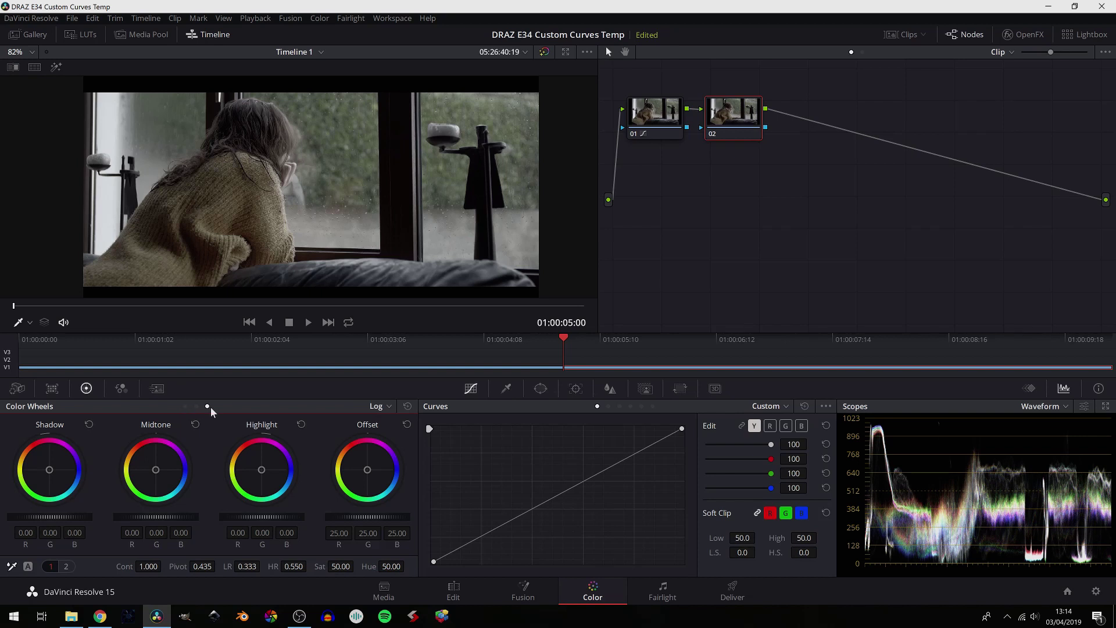
click(187, 408)
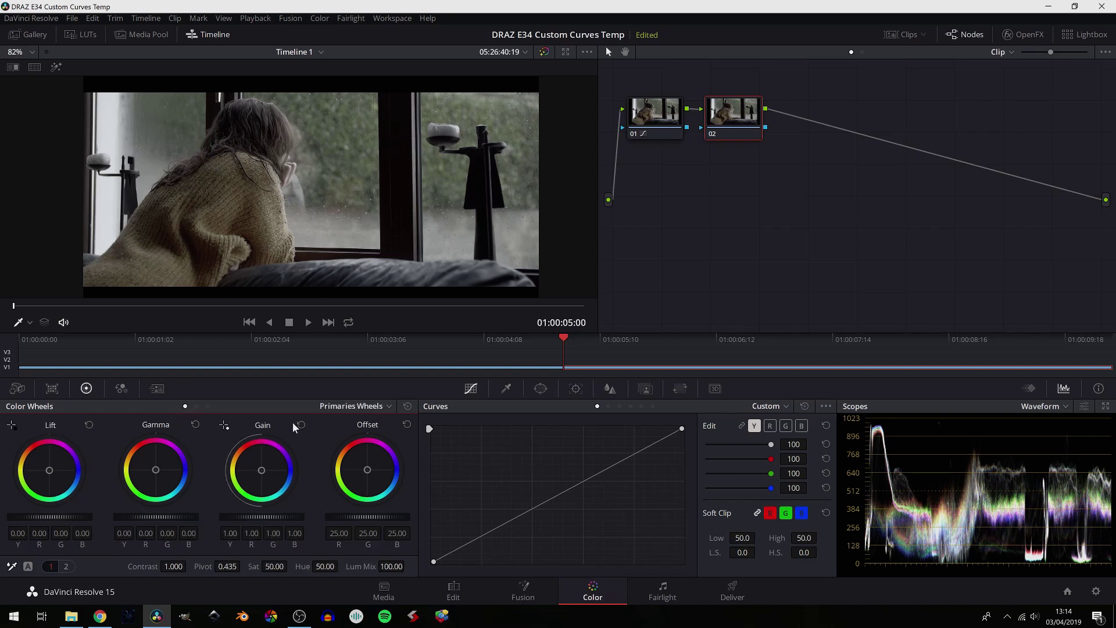
click(389, 407)
click(379, 436)
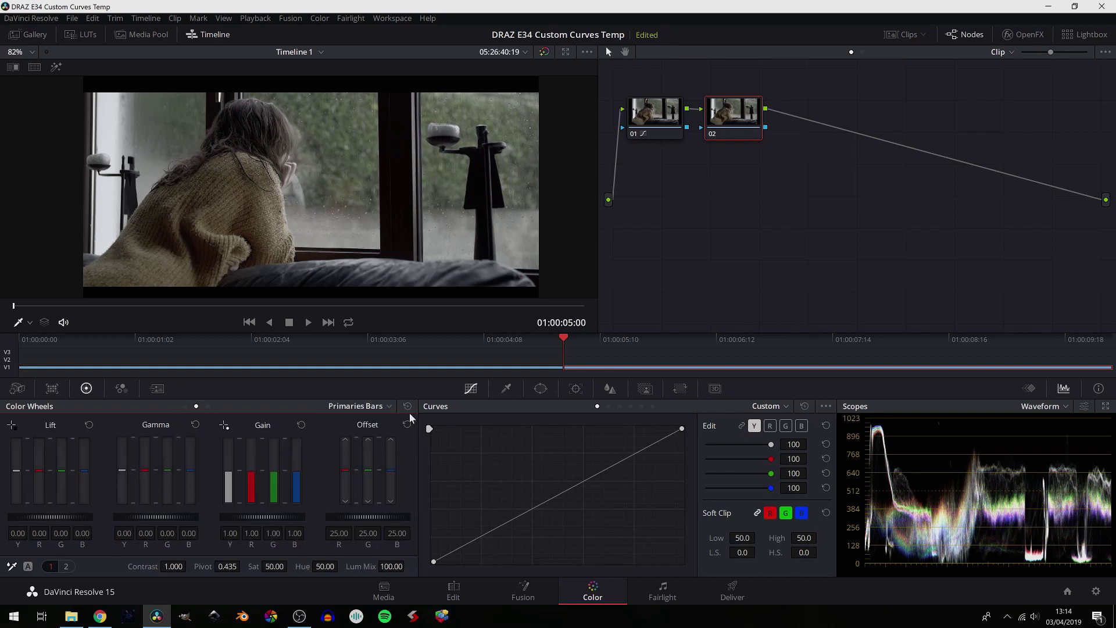
click(389, 406)
click(387, 423)
Step: In node 02's RGB Mixer, set Red Output R, Green Output G and Blue Output B to 2.00
click(121, 388)
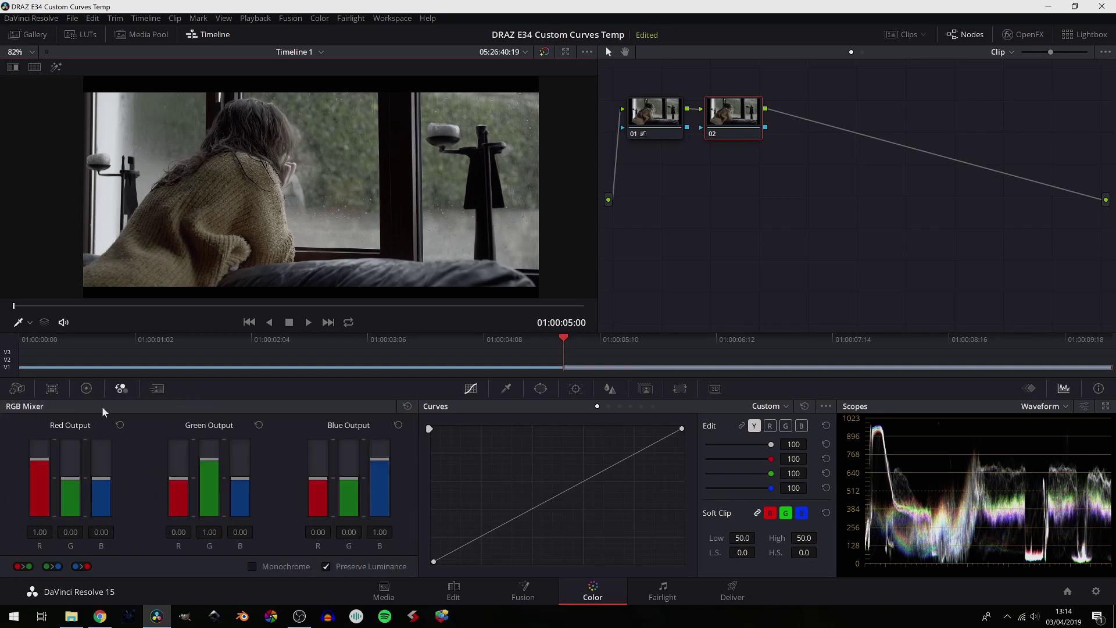
drag(40, 459, 39, 438)
drag(209, 459, 208, 430)
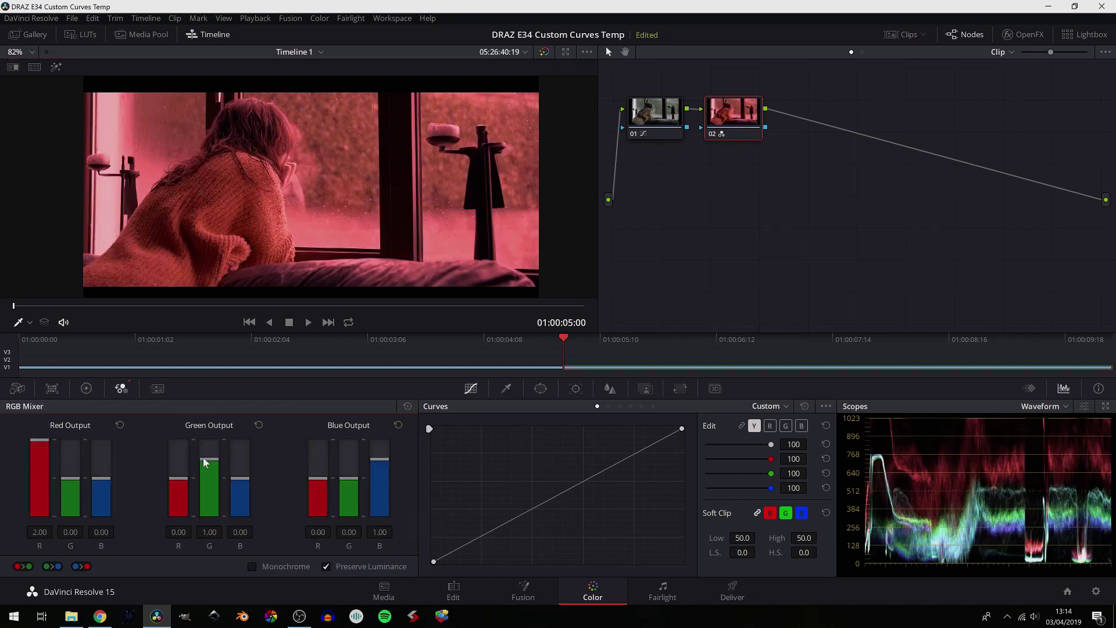
drag(387, 459, 391, 406)
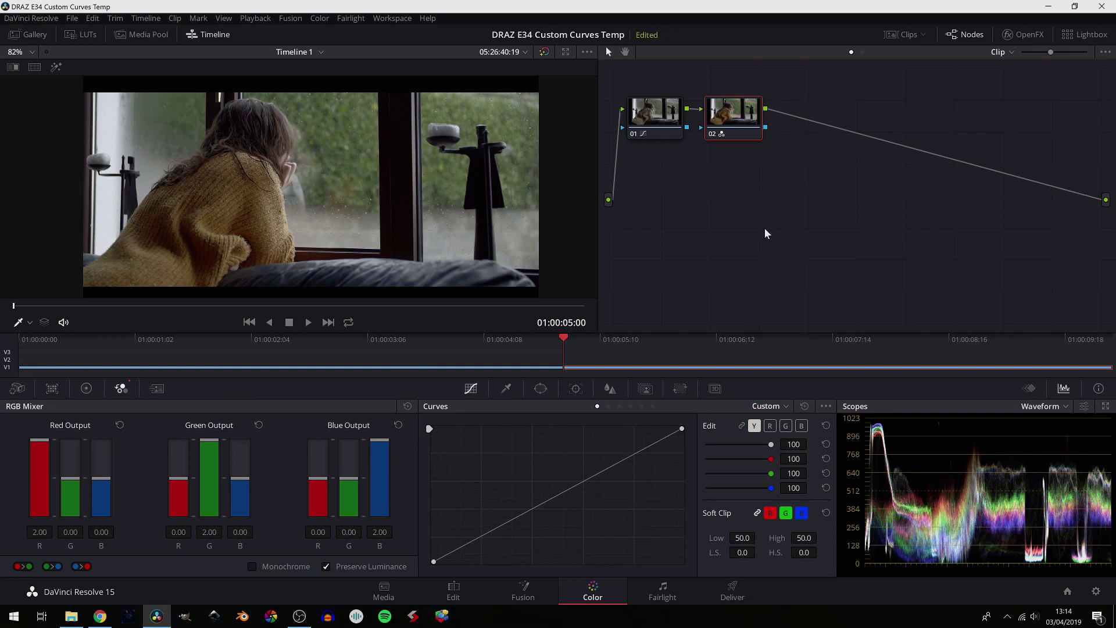
Step: Toggle the grade off and on to compare, check node 01, then reselect node 02
key(shift+d)
key(shift+d)
key(shift+d)
key(shift+d)
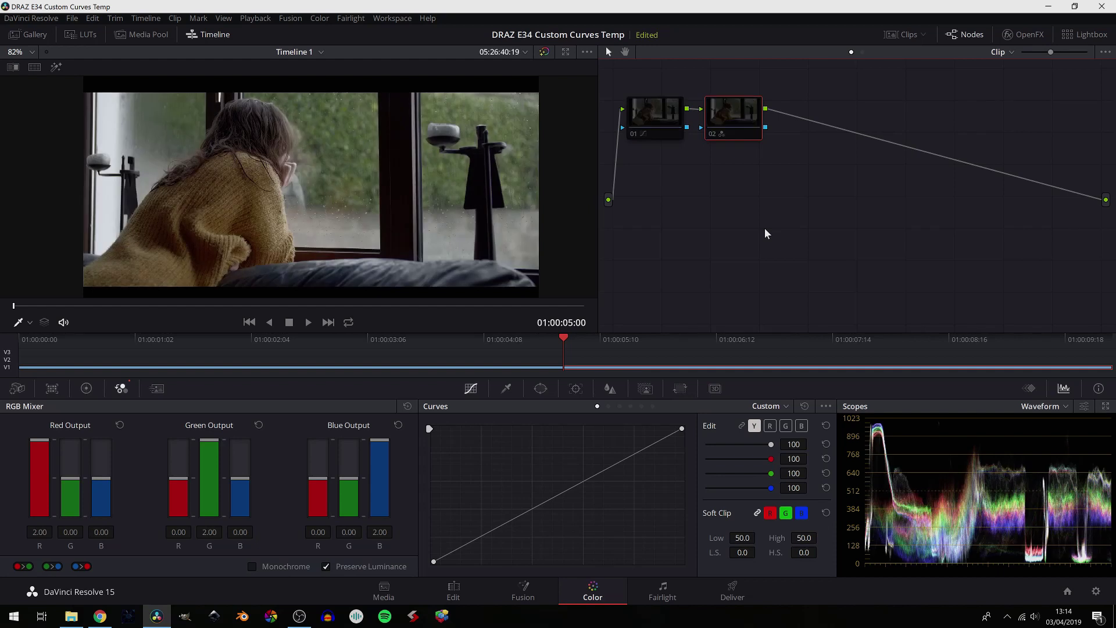
key(shift+d)
key(shift+d)
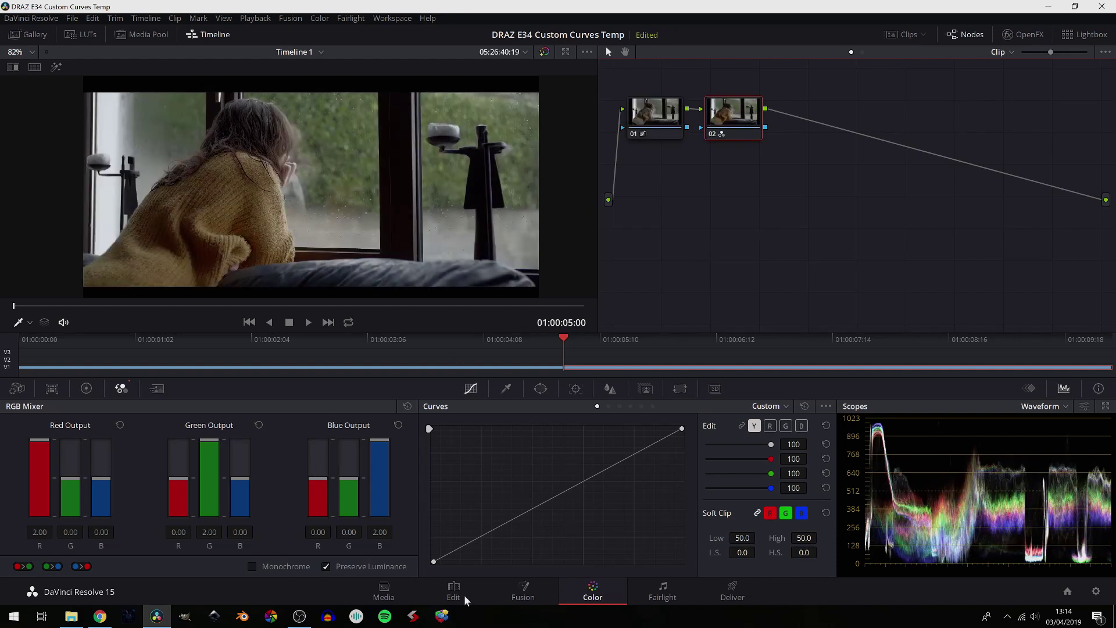
click(638, 129)
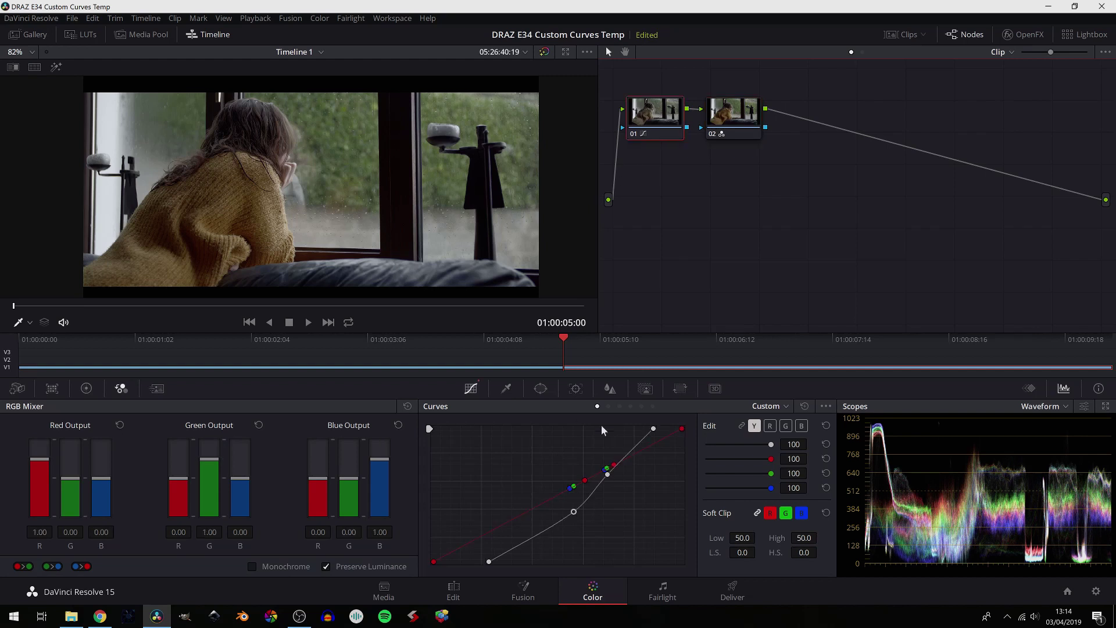
click(748, 119)
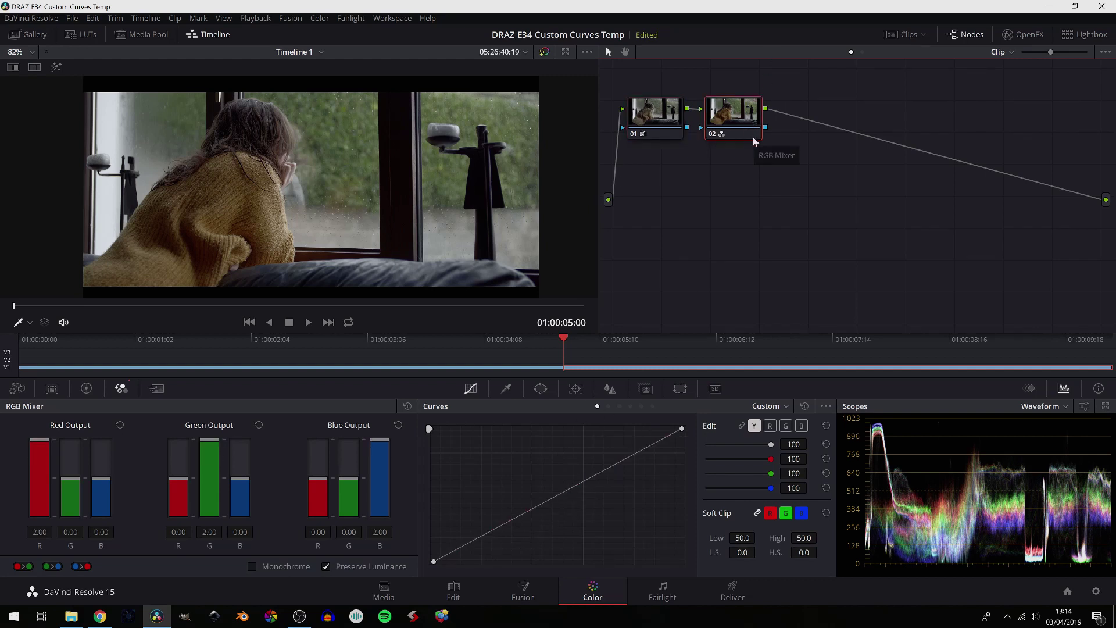
Step: Add serial node 03 below node 02 and switch the scopes to an RGB Parade
key(alt+s)
drag(791, 134, 674, 221)
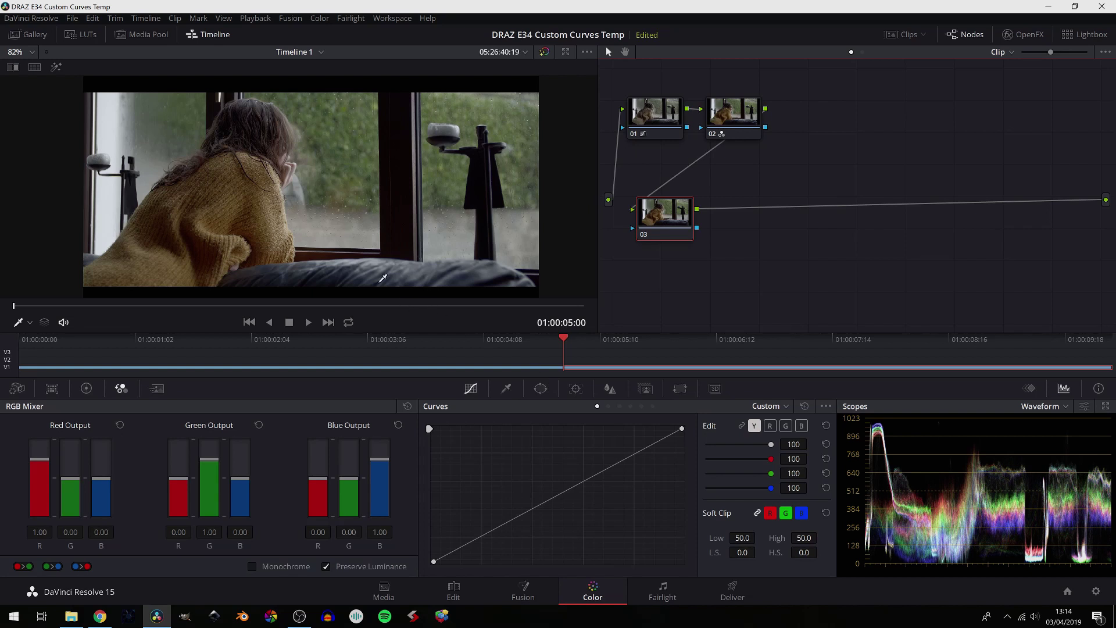
click(1064, 407)
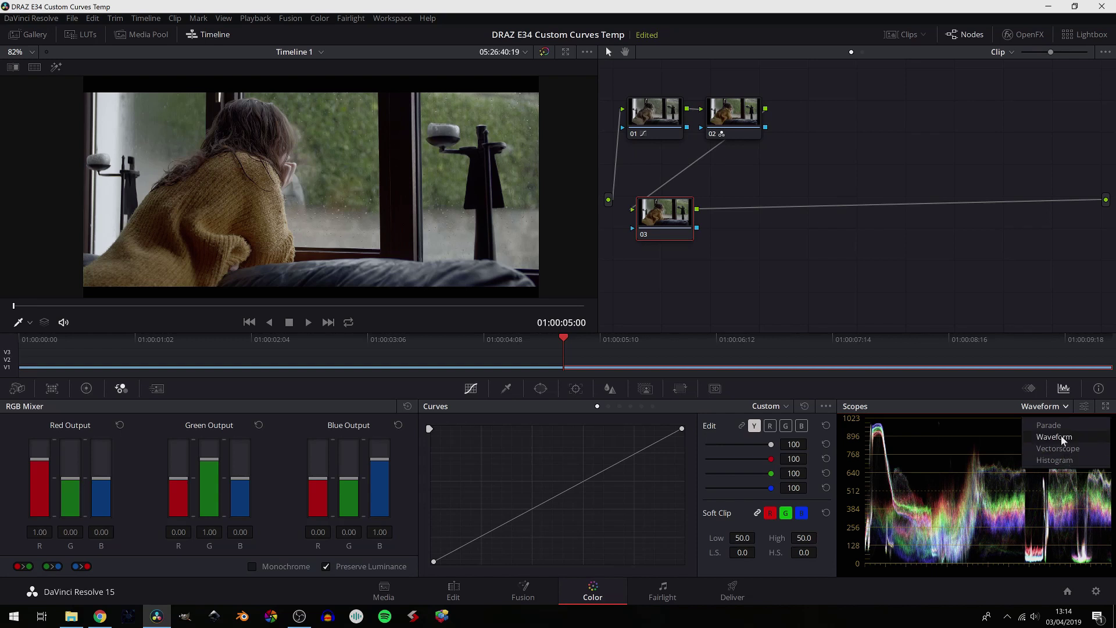
click(1058, 426)
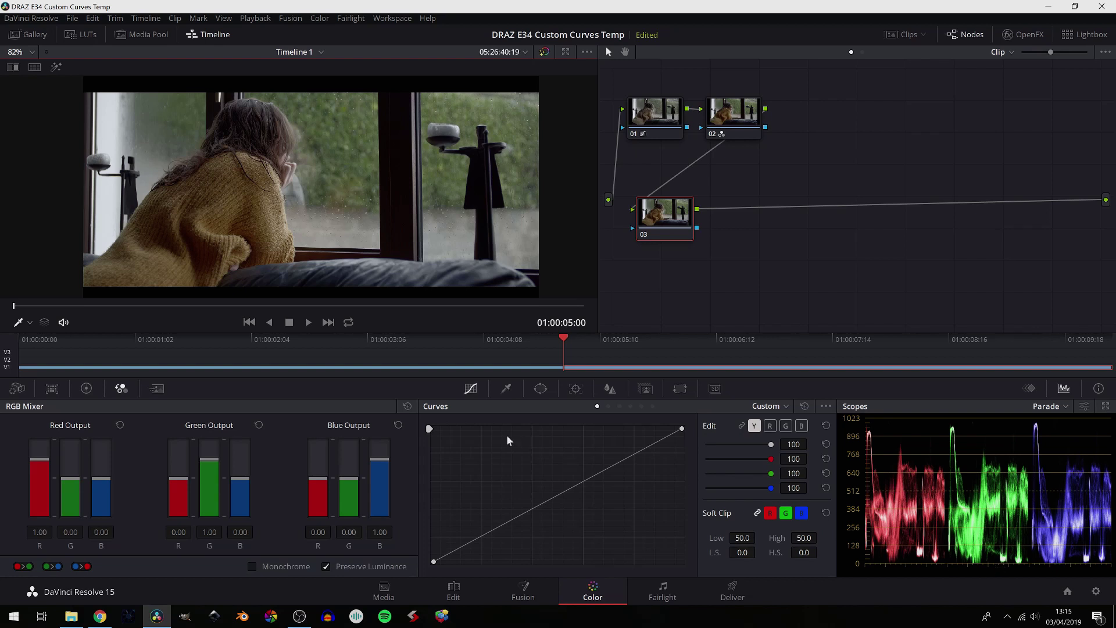
click(86, 389)
Step: Show the primaries as bars, then go back to colour wheels
click(372, 406)
click(365, 439)
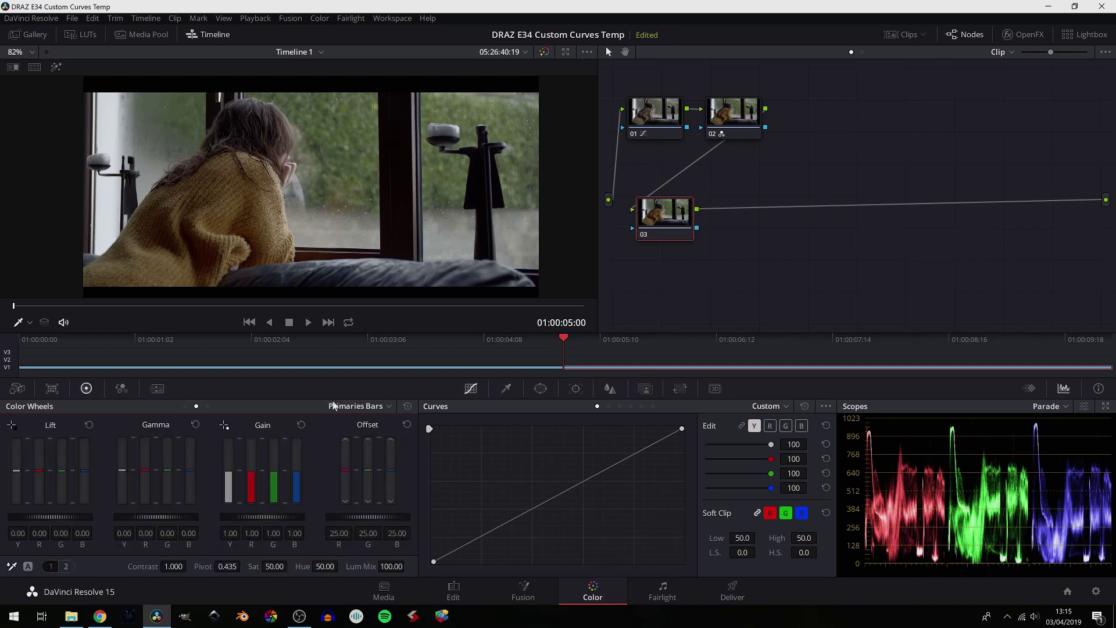
click(357, 406)
click(356, 424)
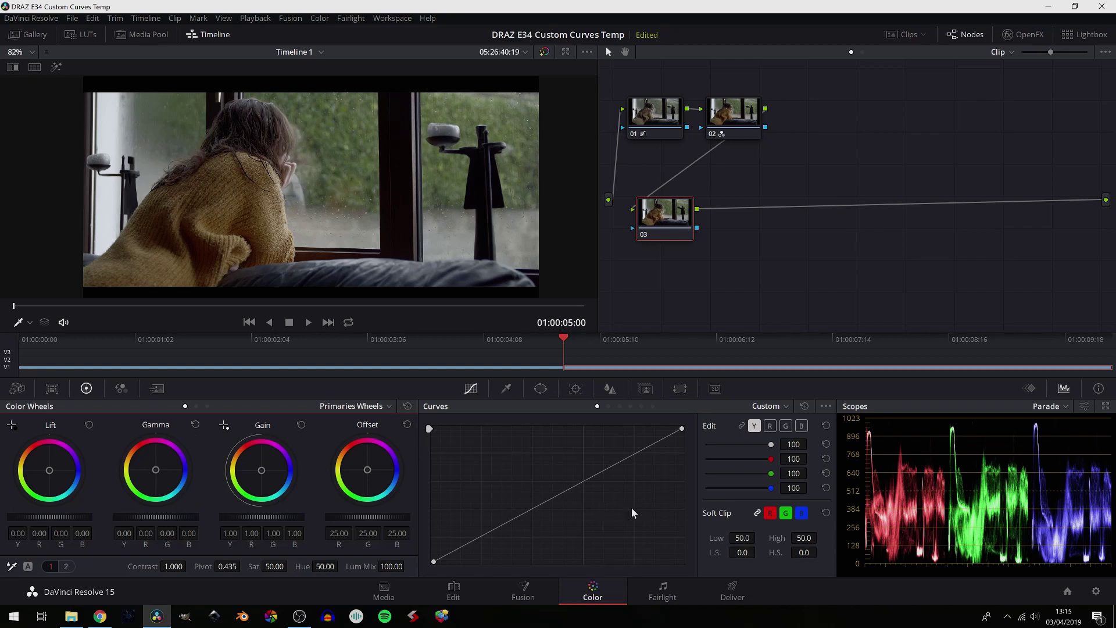
Step: On node 03's blue curve, add and reshape a shadow point plus a midtone anchor point
click(801, 427)
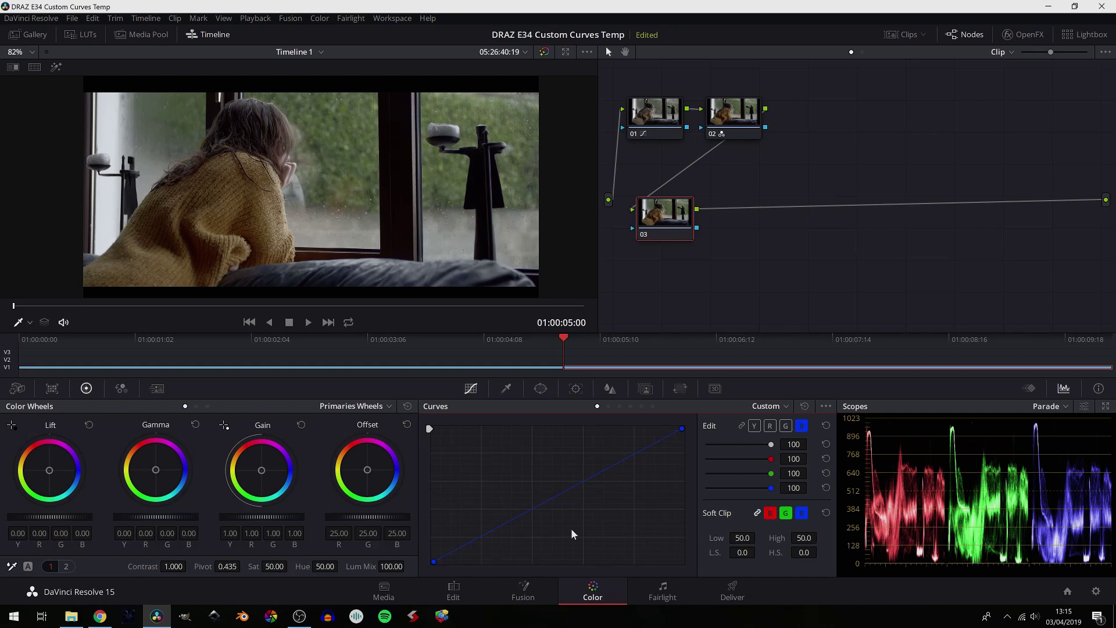
click(479, 534)
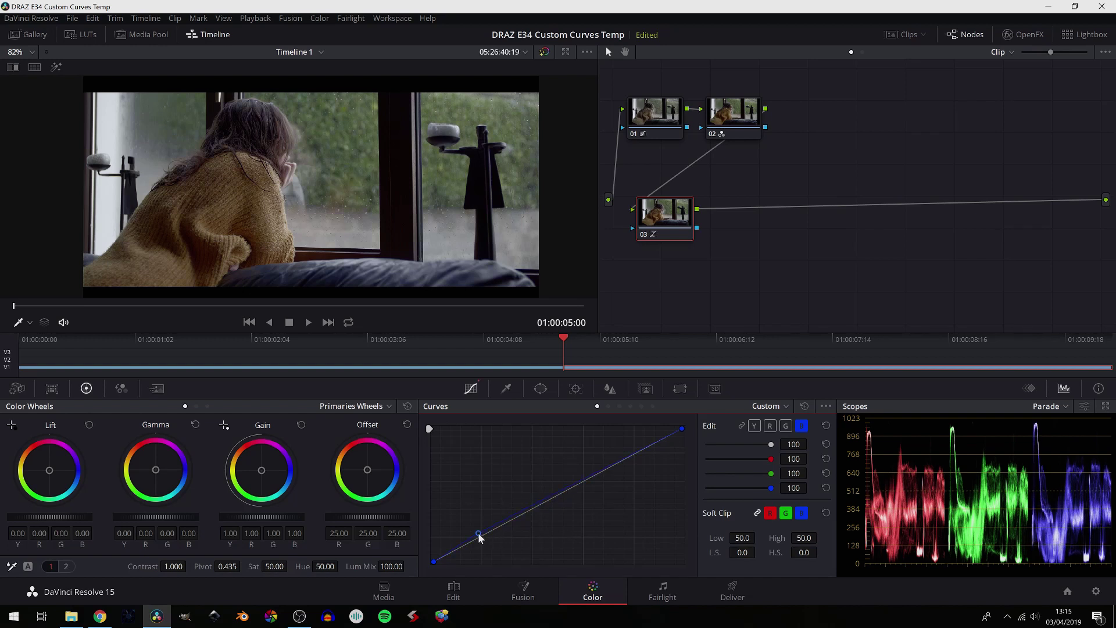
drag(479, 534, 462, 538)
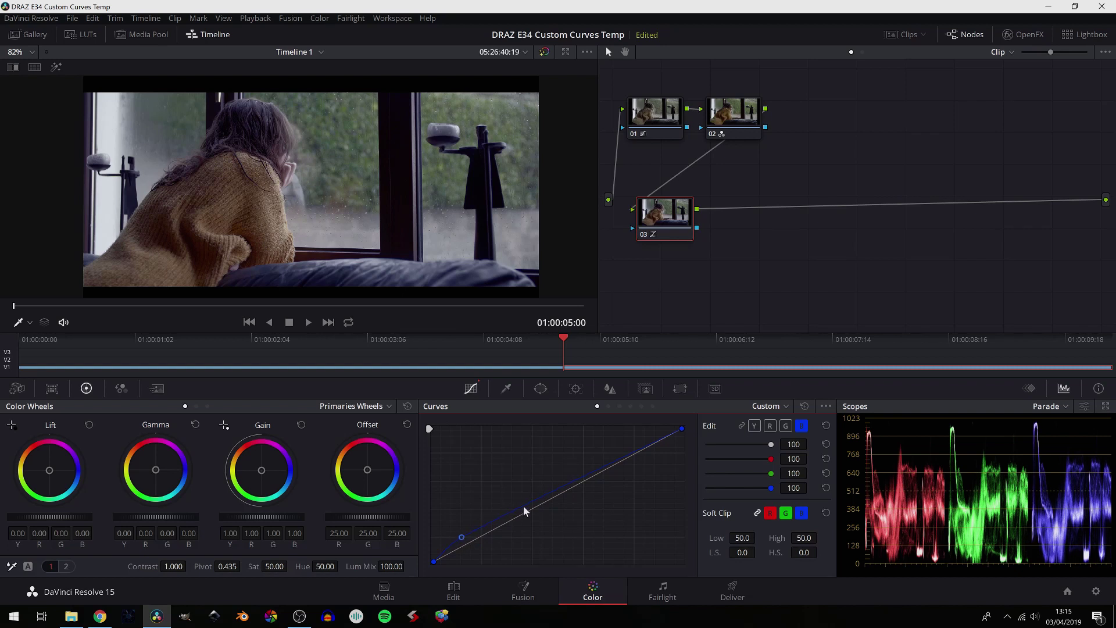
drag(523, 506, 530, 512)
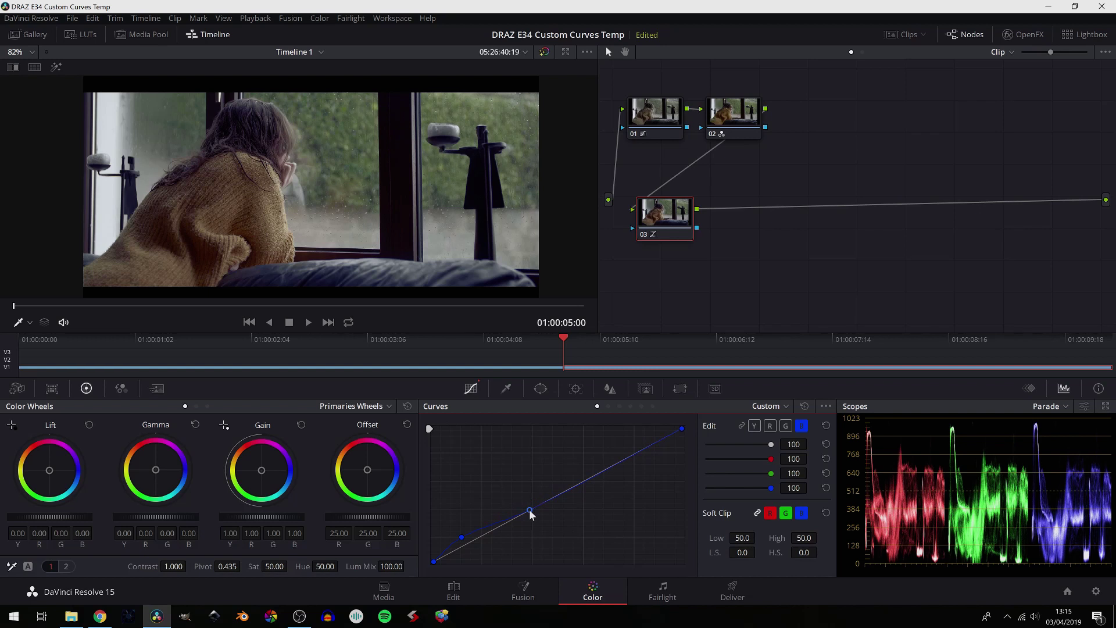
Step: Add green curve points in the shadows, midtones, upper mids and near the highlights
click(786, 426)
drag(466, 543, 461, 544)
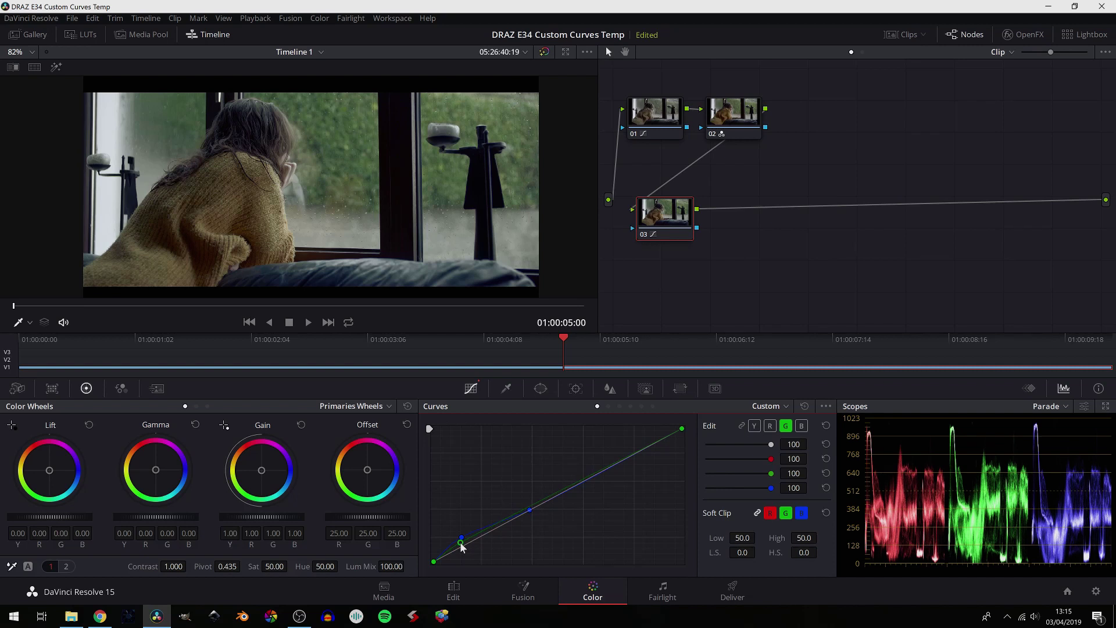
click(529, 510)
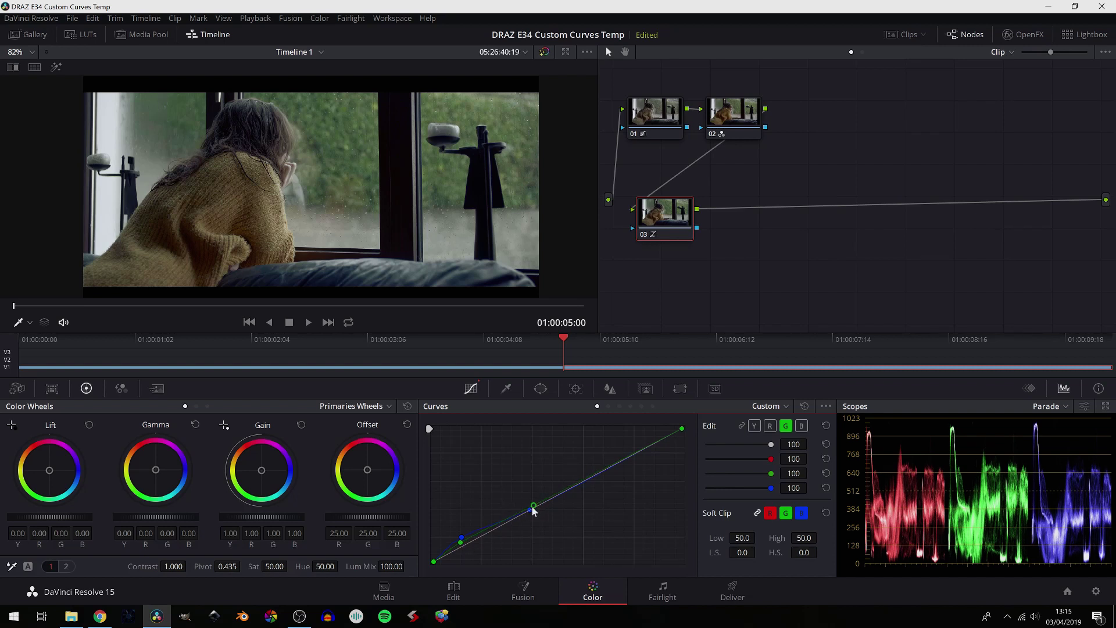
drag(530, 513, 528, 517)
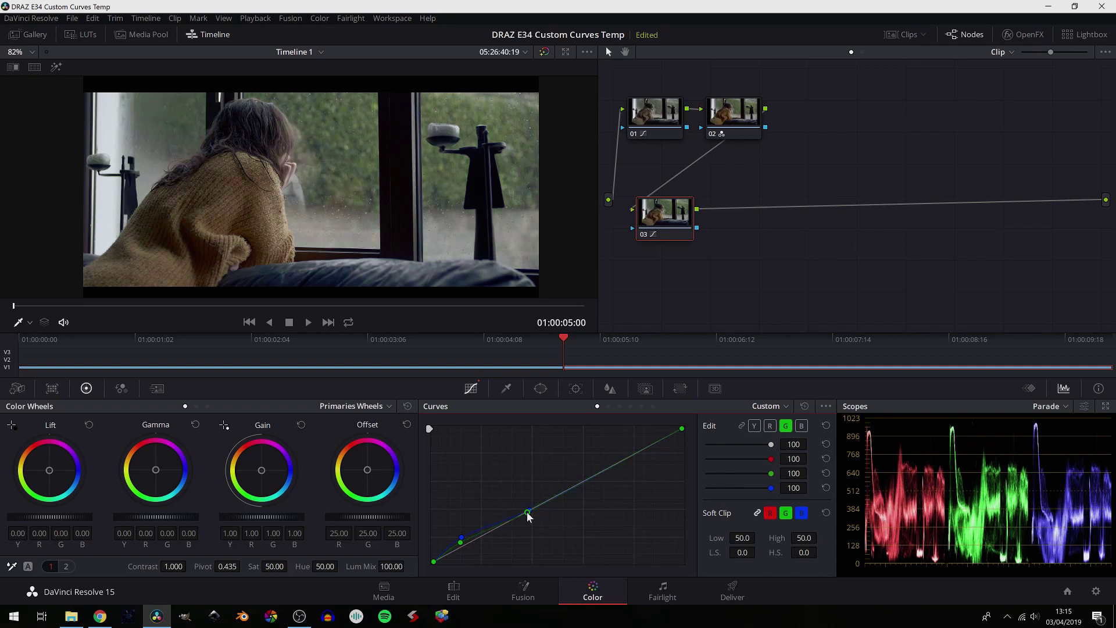
click(592, 477)
click(656, 440)
click(770, 426)
Step: Raise red curve points near the highlights and upper mids, then nudge the blue shadow point higher
drag(648, 446, 646, 441)
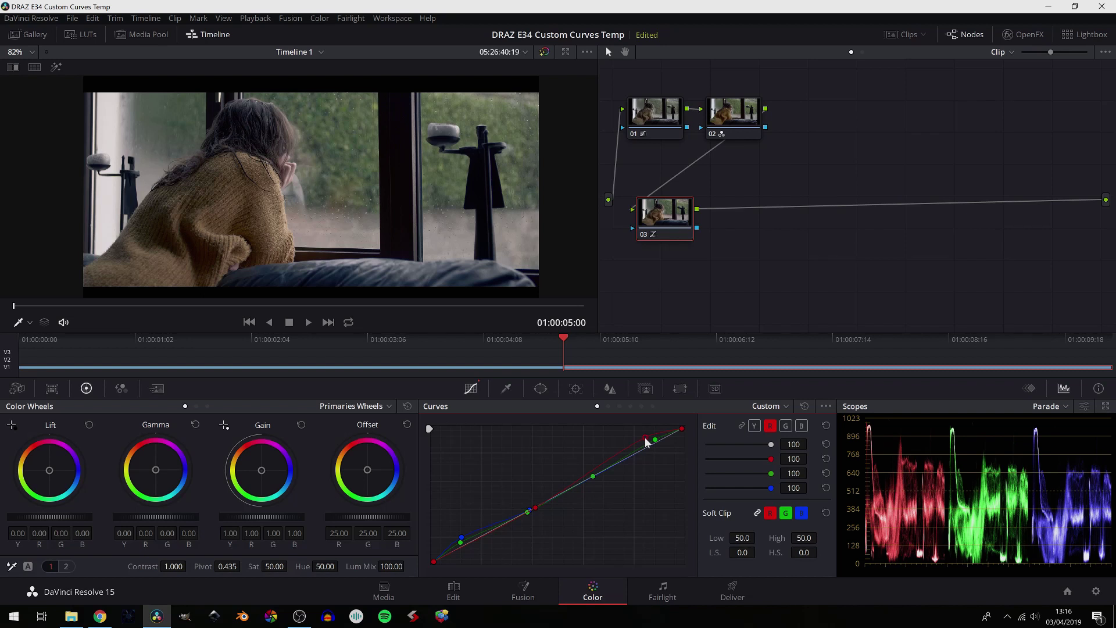
click(600, 469)
click(462, 537)
drag(463, 540, 459, 543)
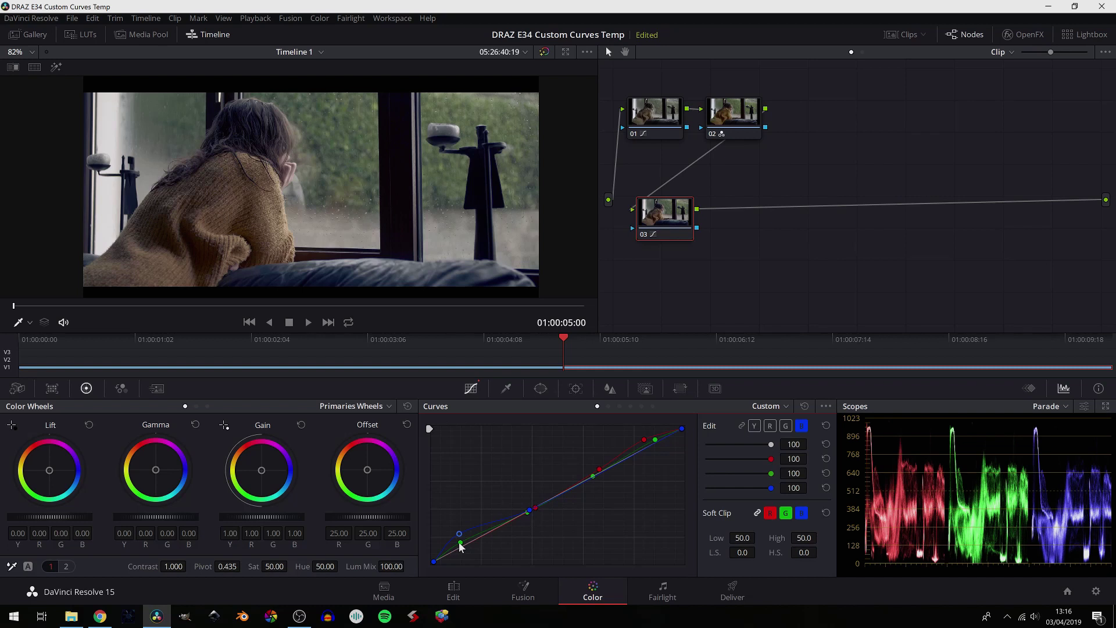
click(459, 540)
click(460, 535)
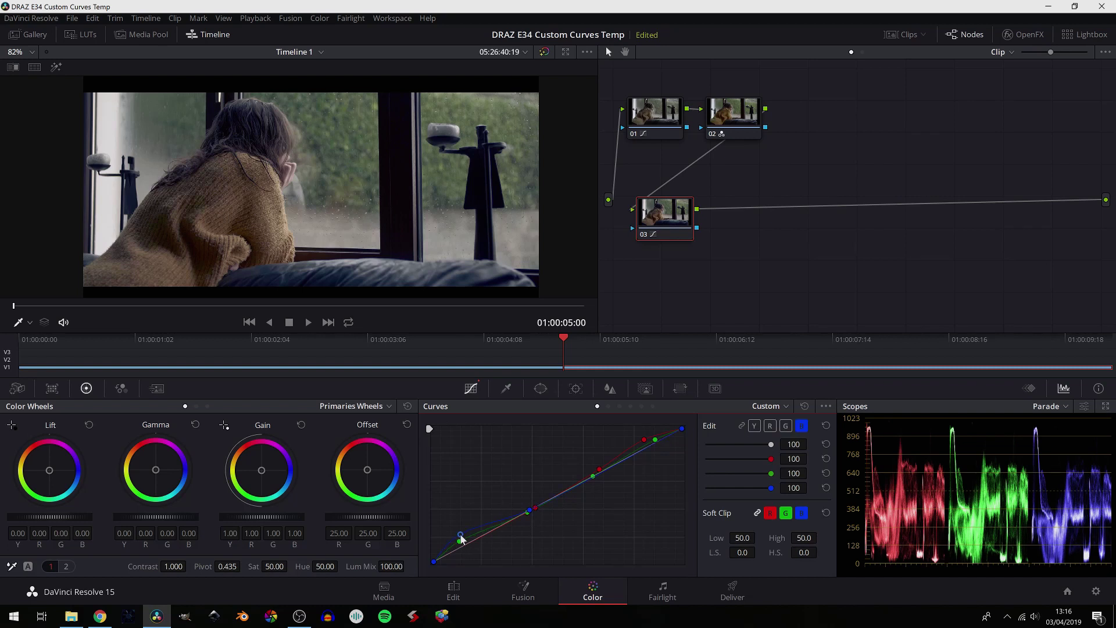
scroll(395, 210, down, 1)
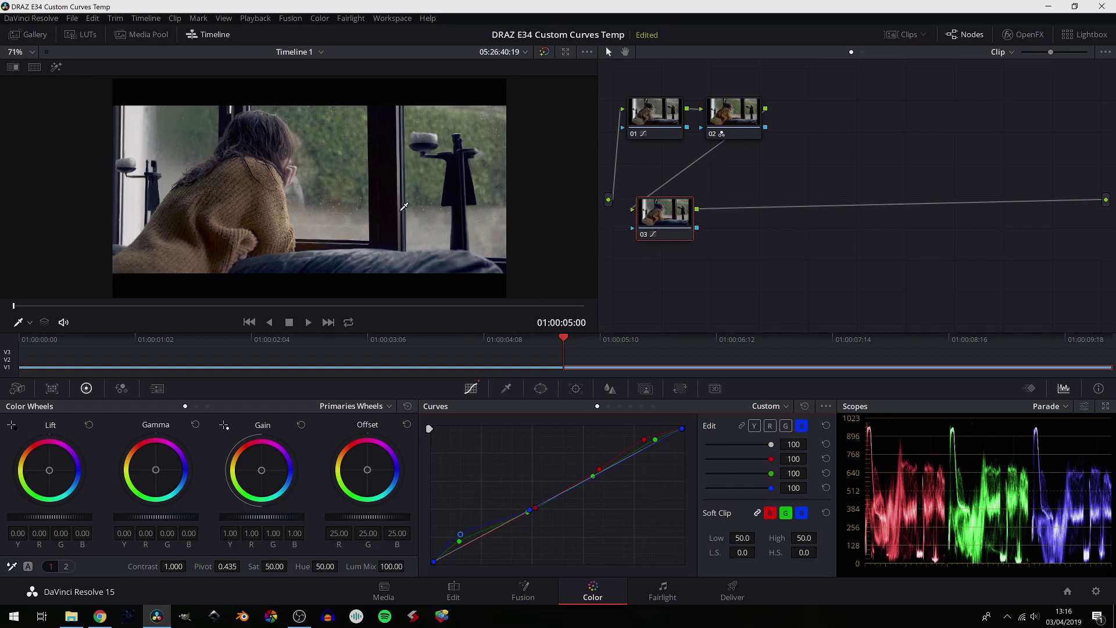
scroll(378, 209, down, 1)
scroll(353, 213, up, 1)
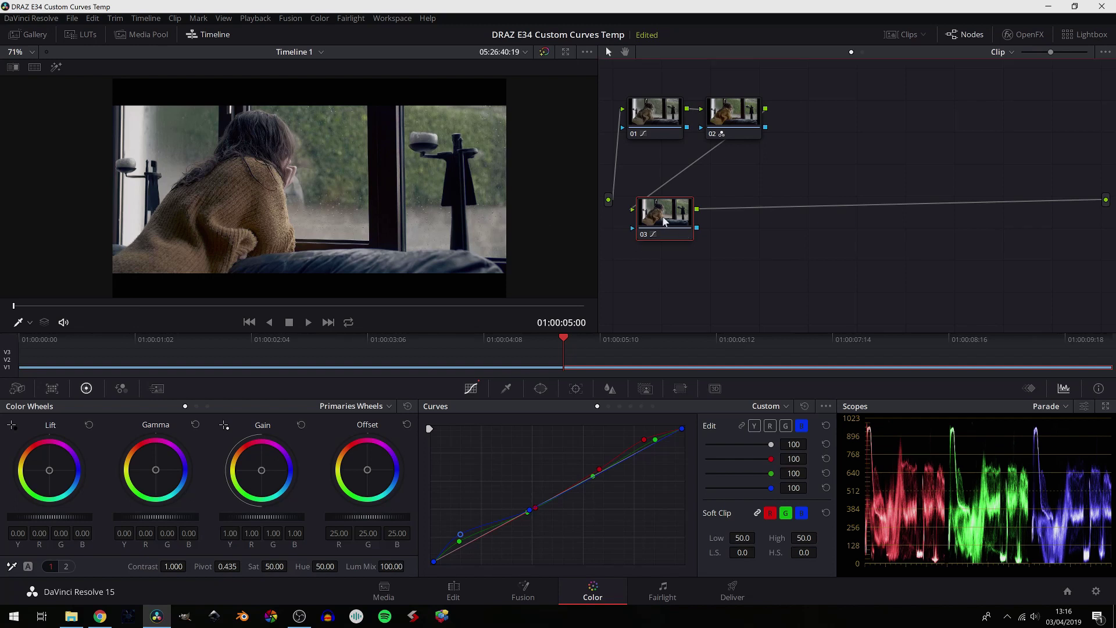
Step: Add serial node 04 after node 03 and set its saturation to 65.00
key(alt+s)
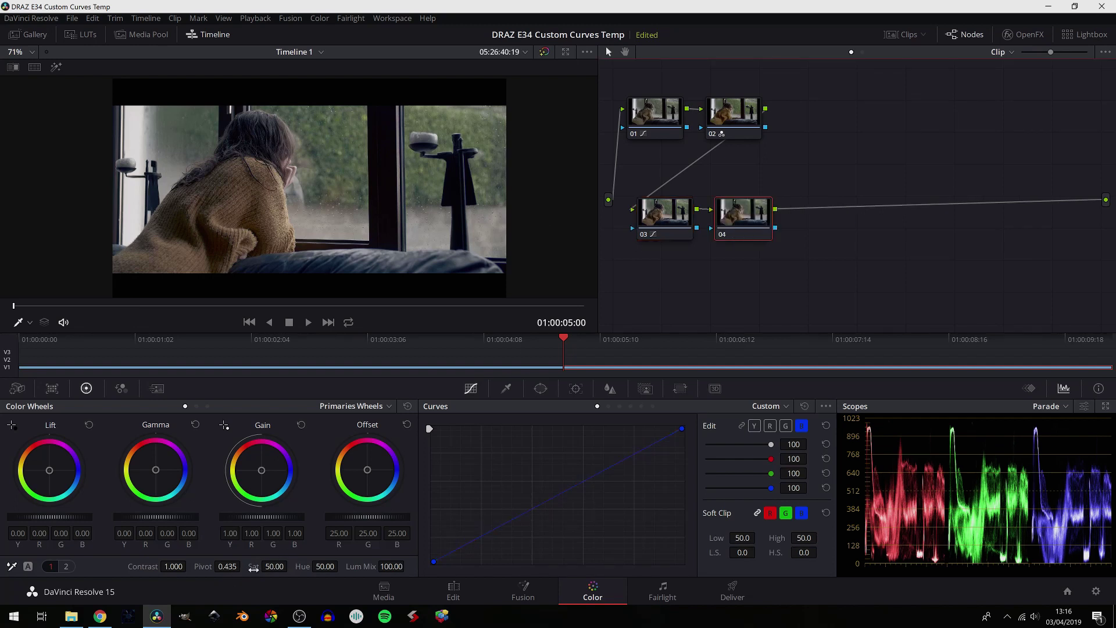
drag(281, 566, 291, 565)
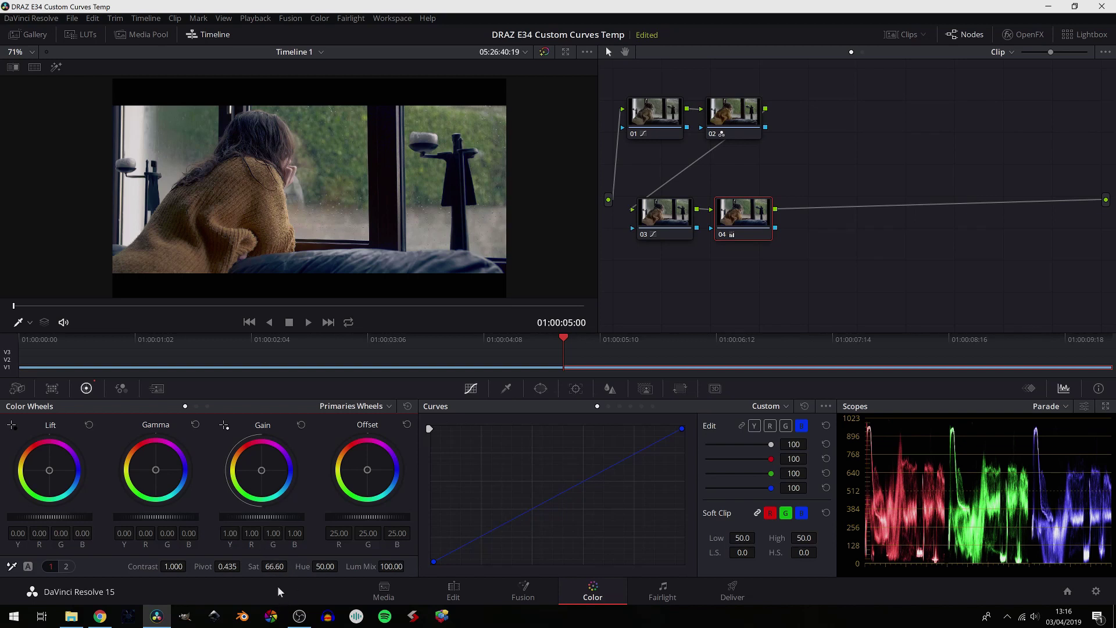
drag(273, 566, 268, 567)
scroll(401, 218, up, 3)
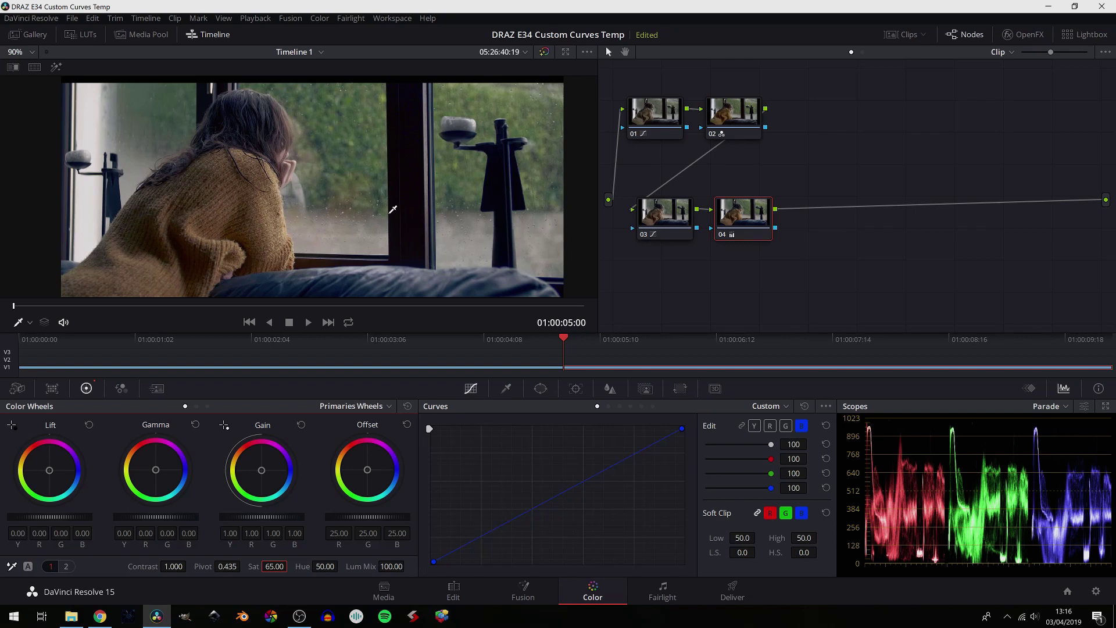
scroll(393, 209, down, 1)
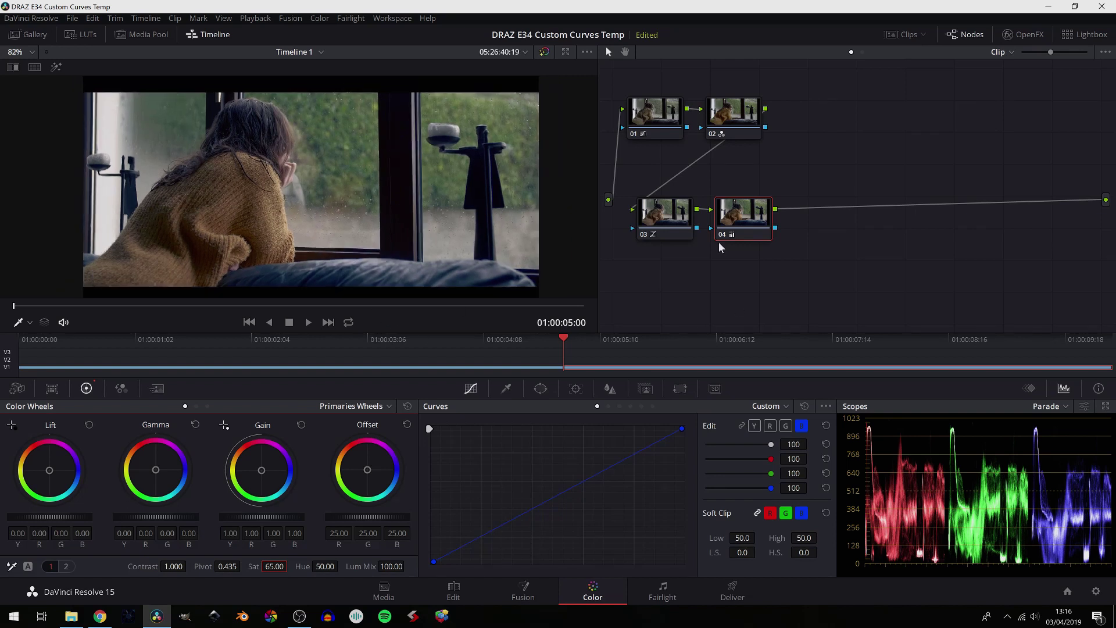
click(655, 220)
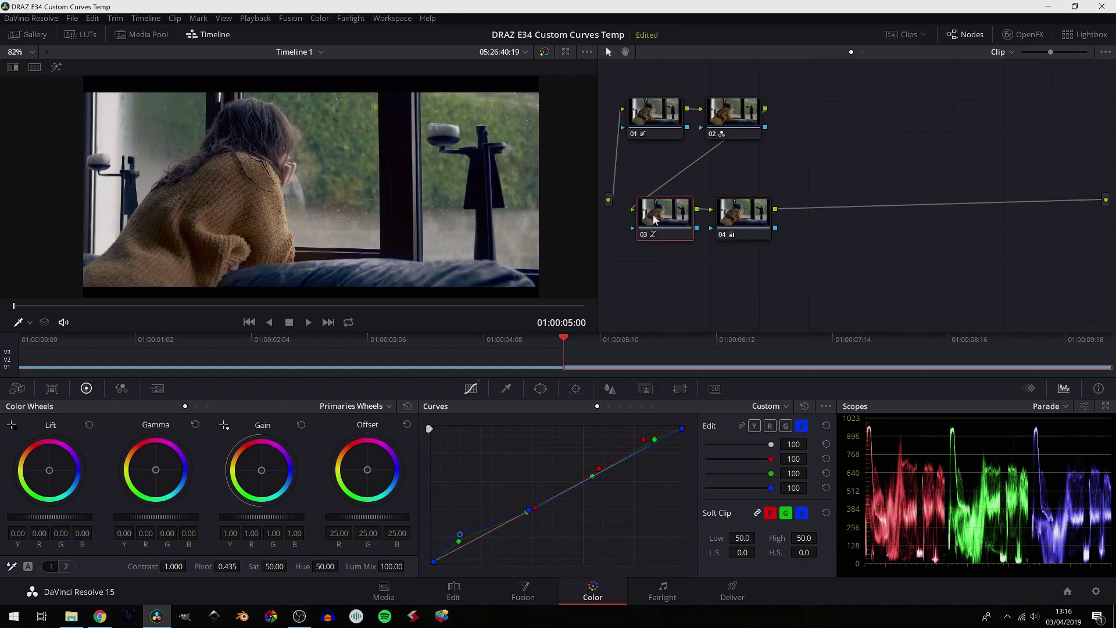
Step: Fine-tune node 03's blue shadow curve point, then make node 04 the current node
click(459, 541)
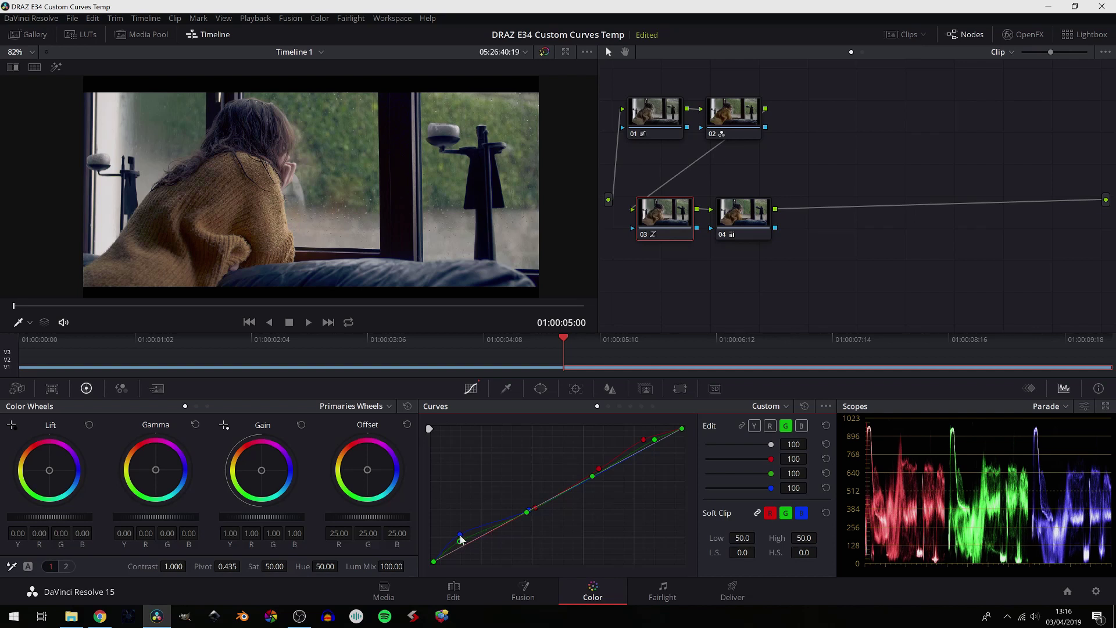
drag(460, 534, 462, 536)
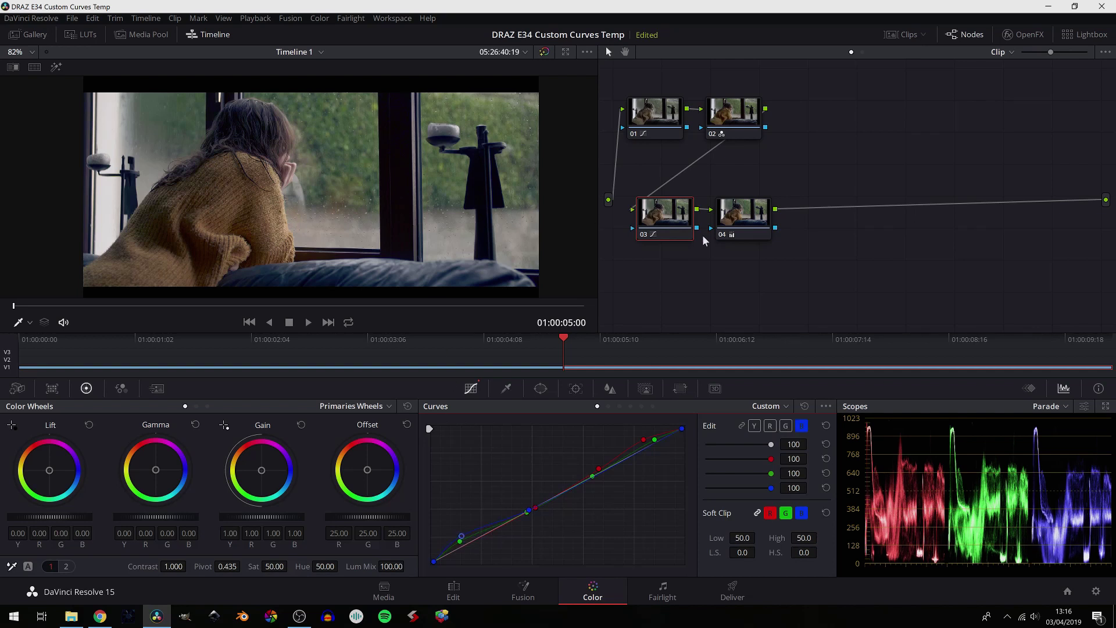
click(674, 271)
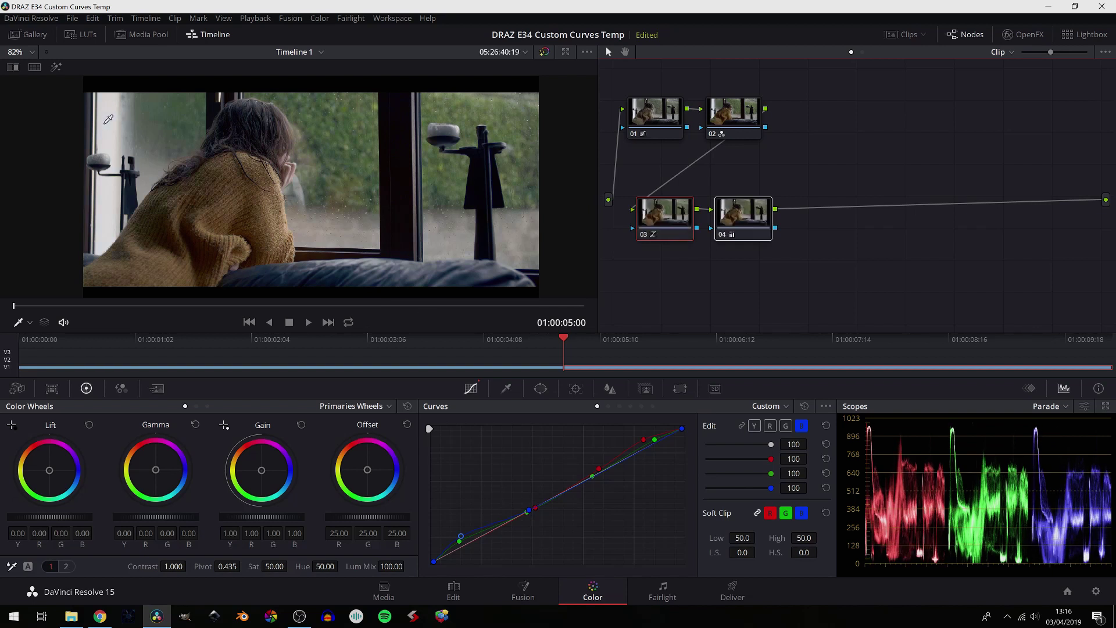
scroll(108, 119, down, 2)
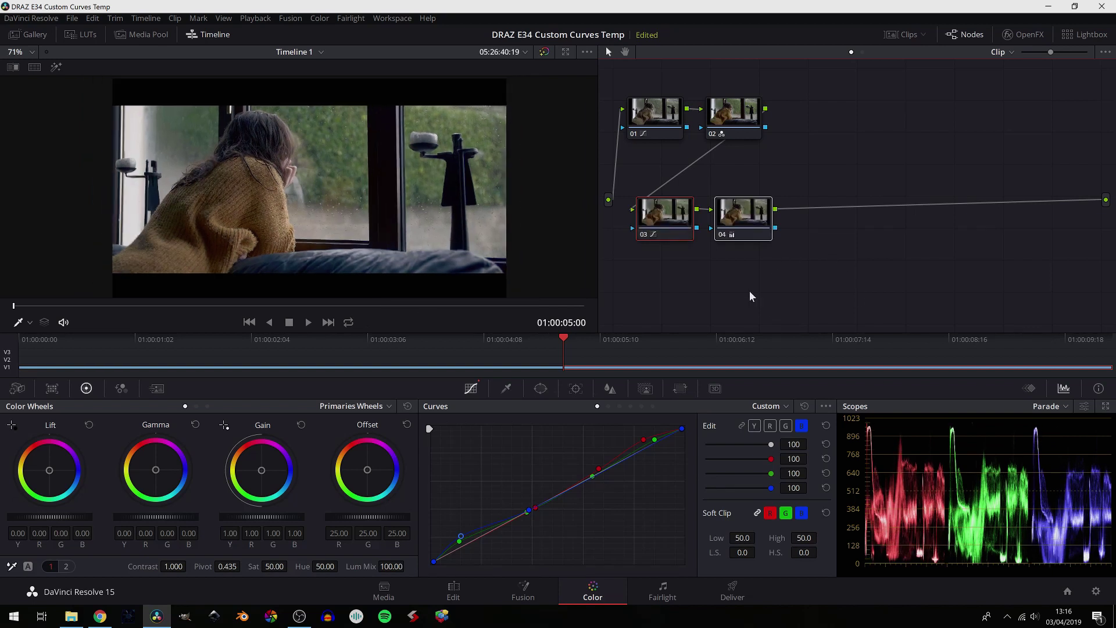
click(747, 218)
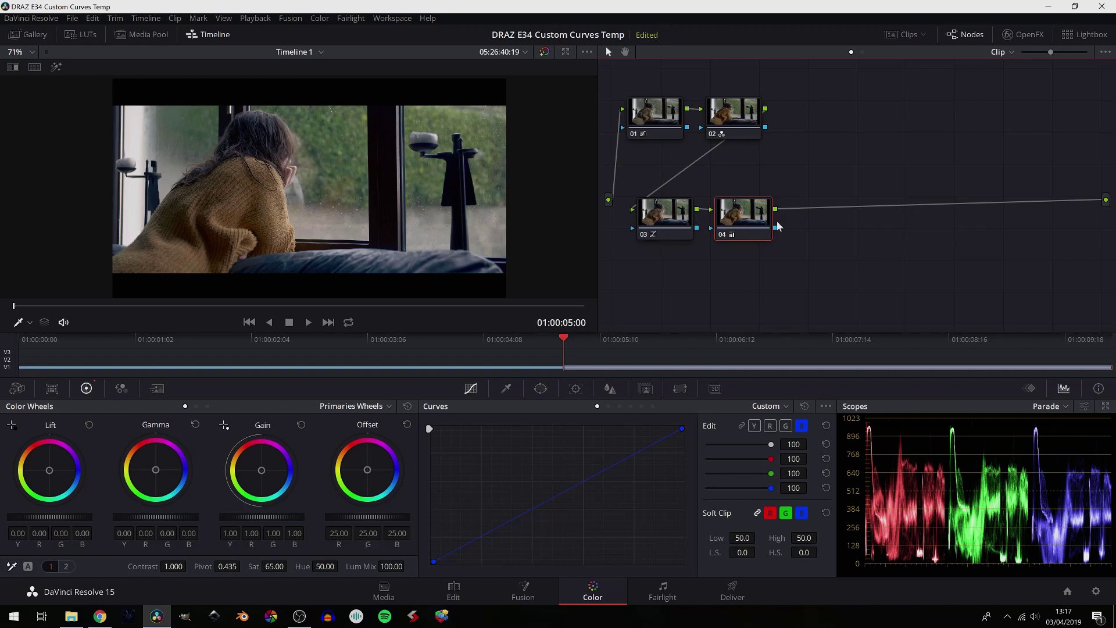
Step: Add serial node 05 and try Soft Clip L.S. and Low adjustments, resetting them
key(alt+s)
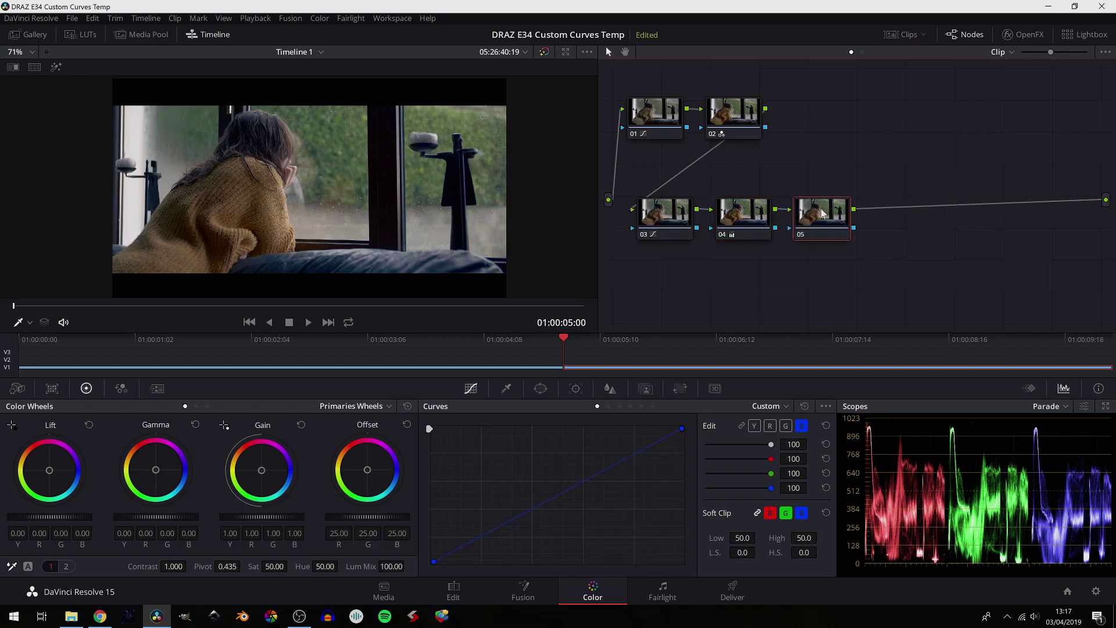
drag(737, 552, 758, 551)
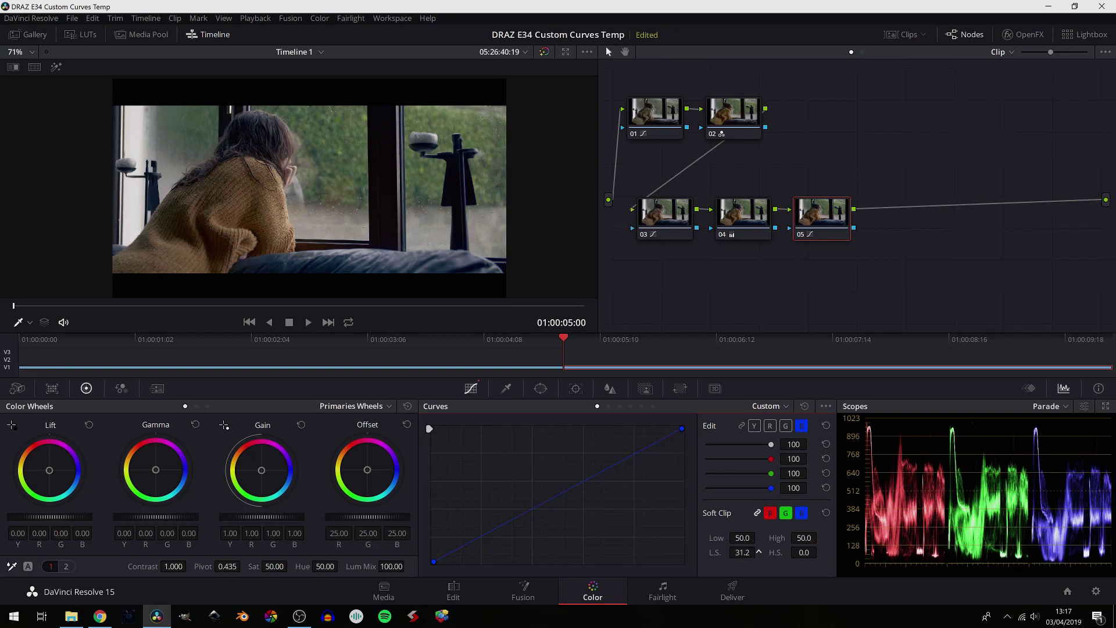
drag(759, 552, 758, 552)
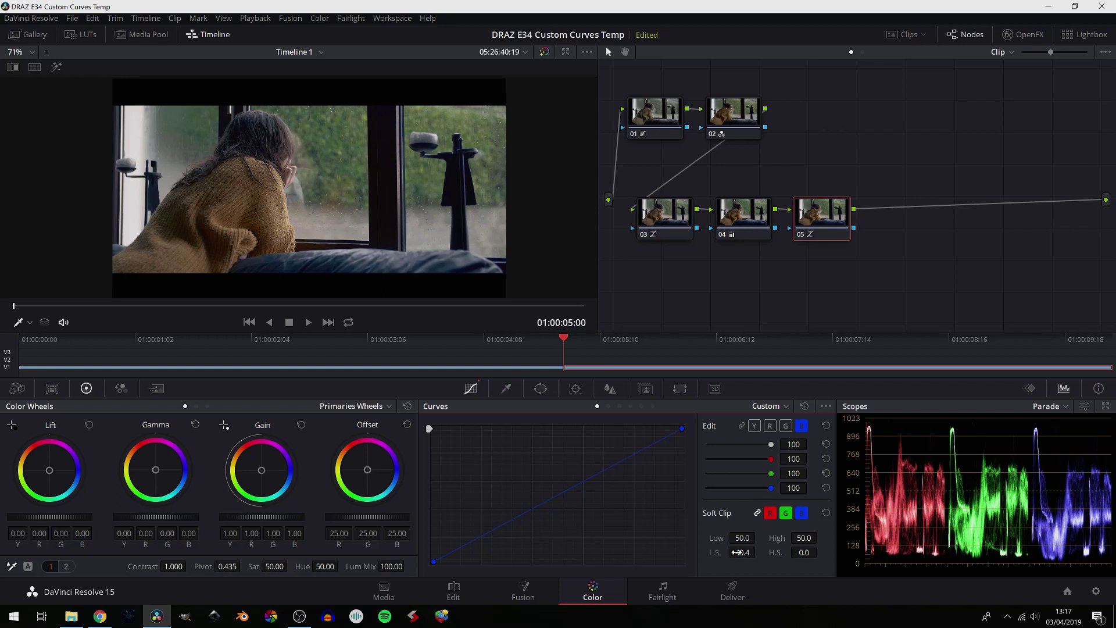
key(ctrl+z)
drag(742, 538, 743, 538)
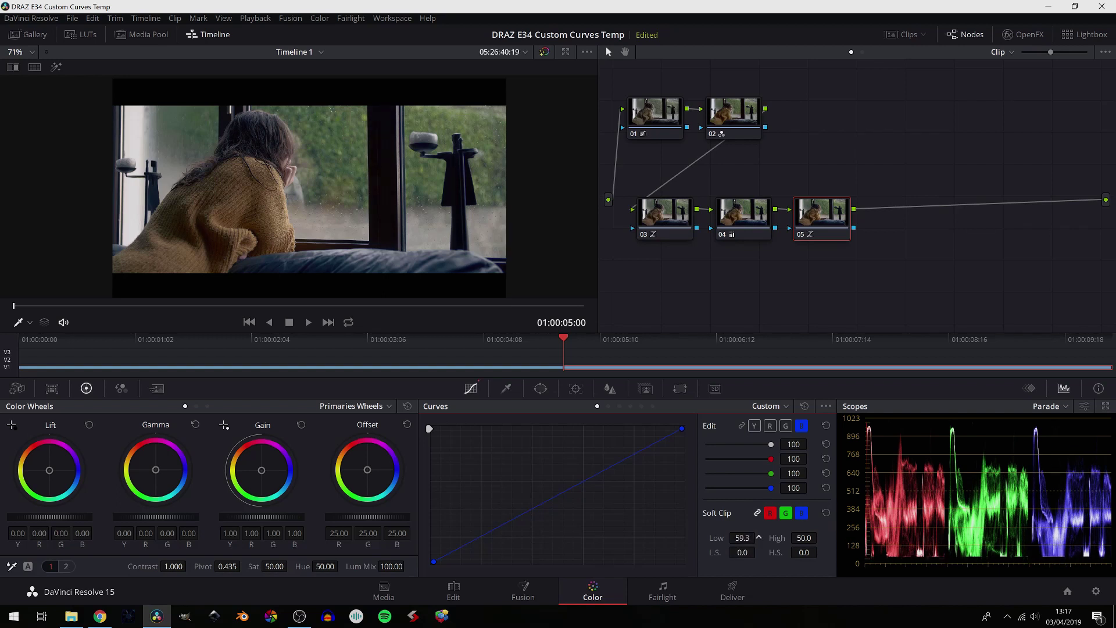
click(824, 513)
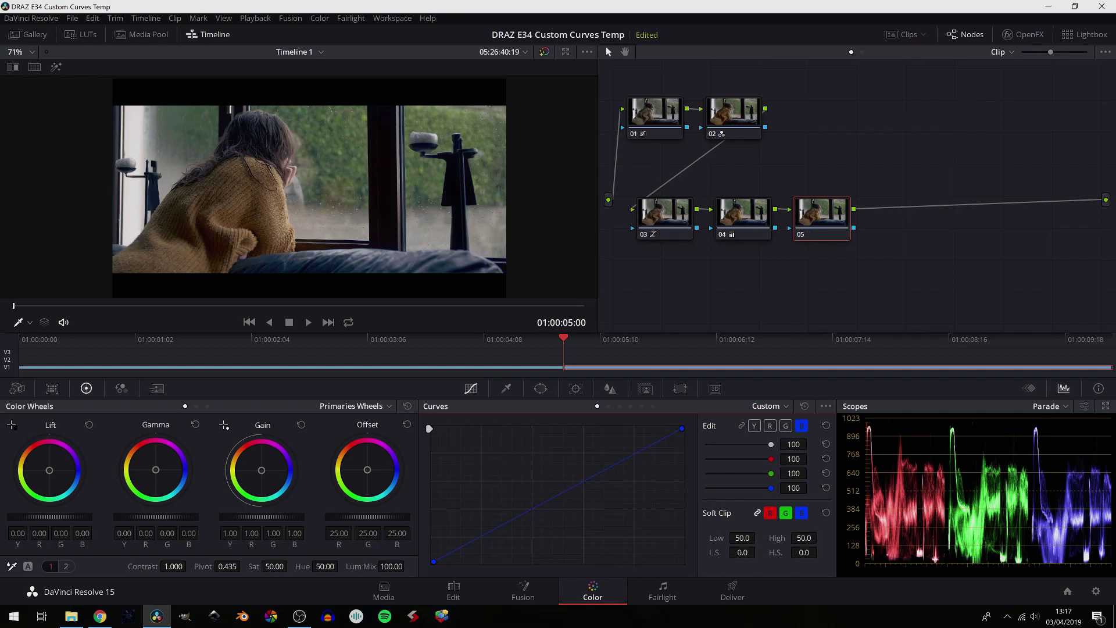
drag(742, 553, 758, 537)
click(826, 513)
Step: Set node 05's Soft Clip Low to 60.0
scroll(293, 177, up, 5)
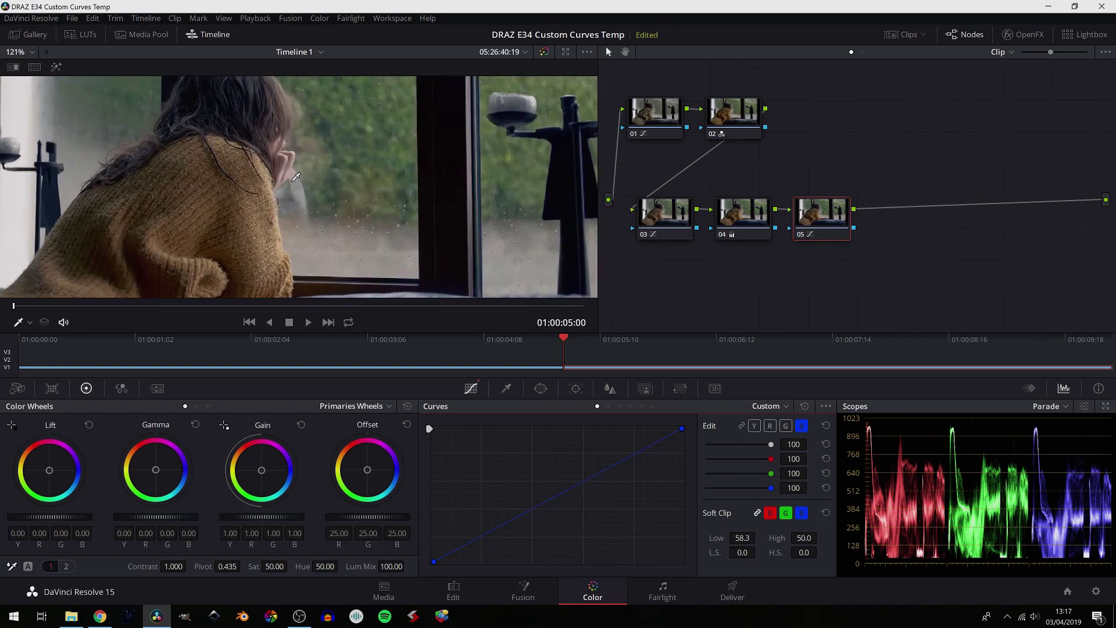
drag(759, 537, 743, 538)
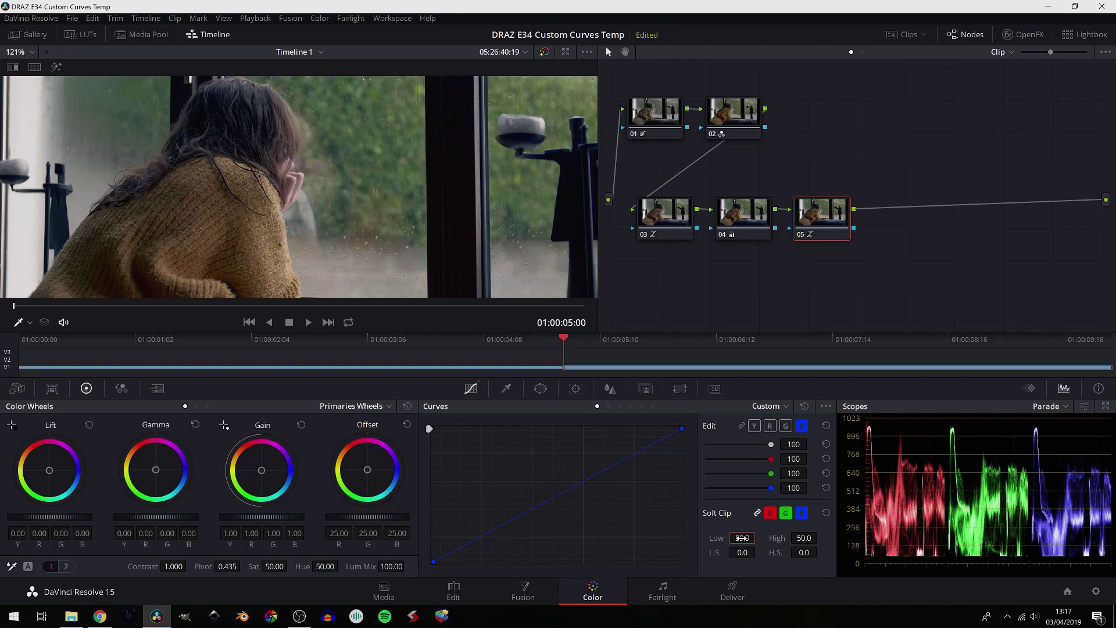
text(60)
key(Return)
scroll(370, 194, up, 3)
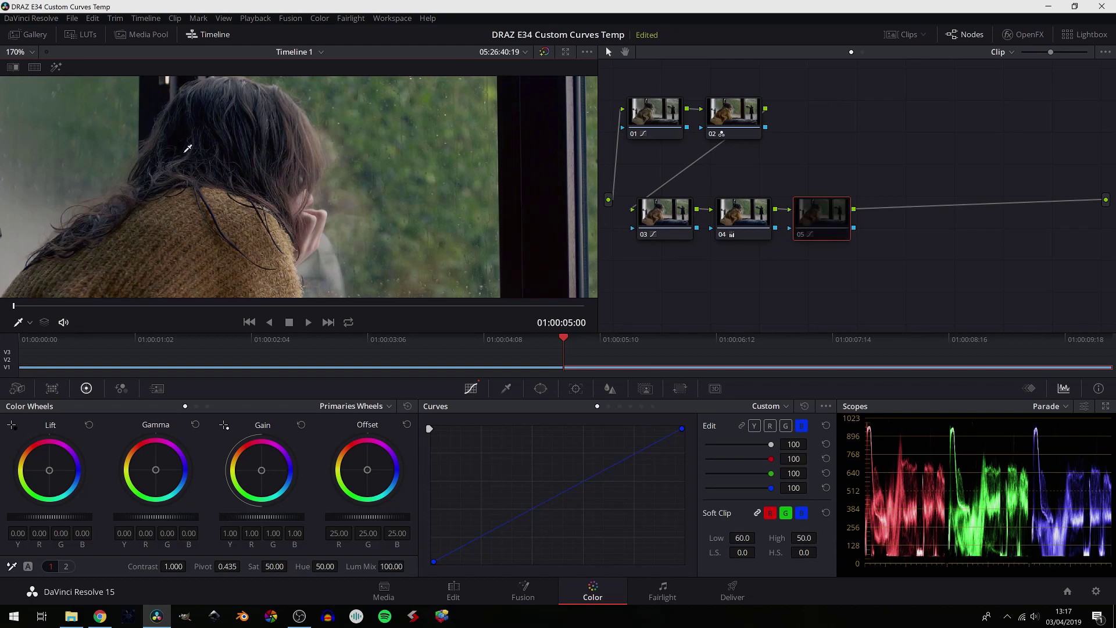
scroll(188, 148, down, 4)
scroll(186, 161, up, 2)
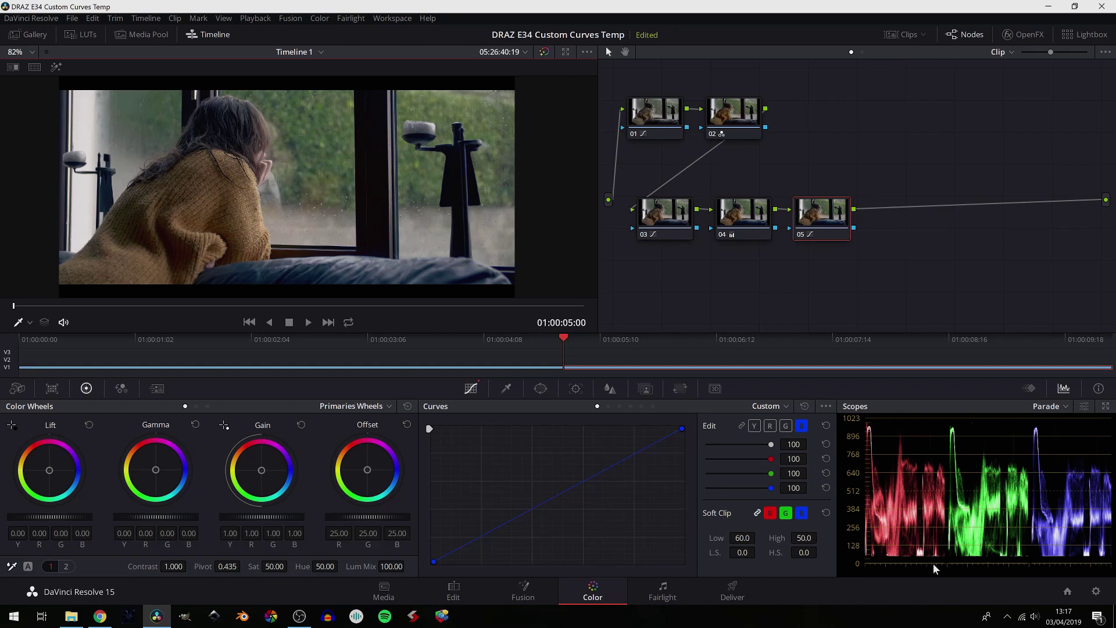
scroll(512, 238, up, 5)
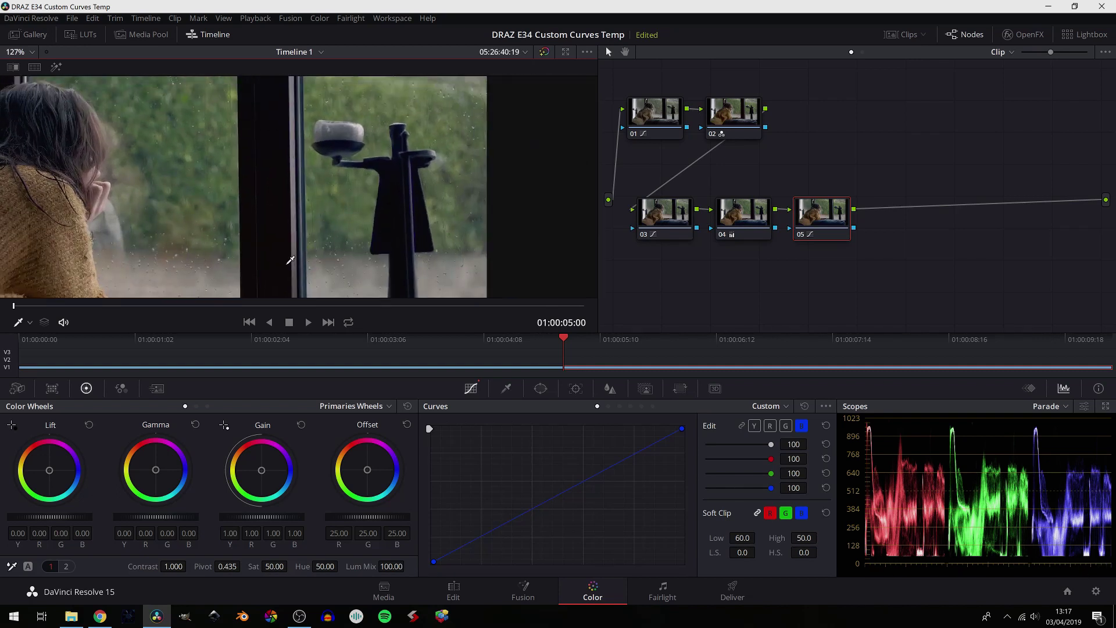
scroll(453, 221, up, 1)
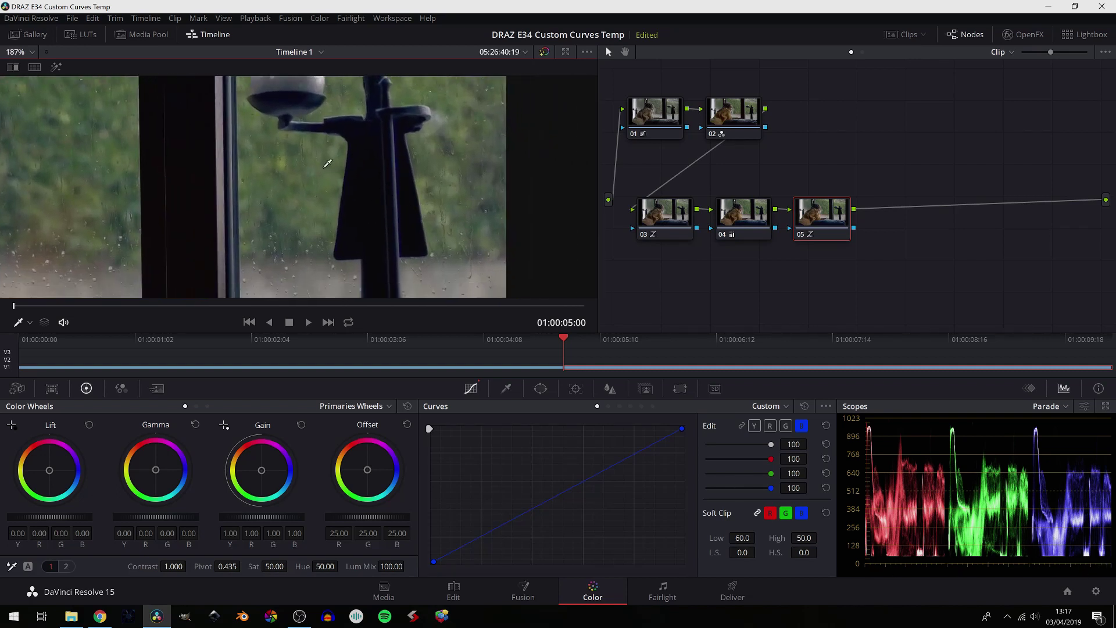
Step: Toggle node 05 off and on to compare, then box-select nodes 03 to 05
key(ctrl+d)
key(ctrl+d)
key(ctrl+d)
key(ctrl+d)
scroll(392, 201, down, 6)
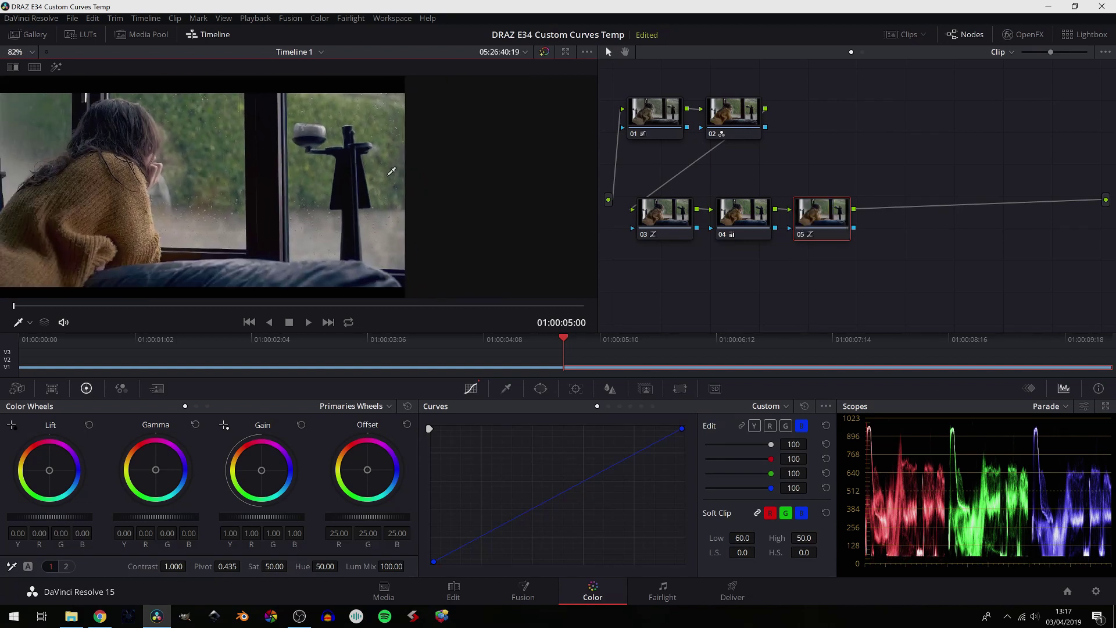
scroll(500, 176, down, 1)
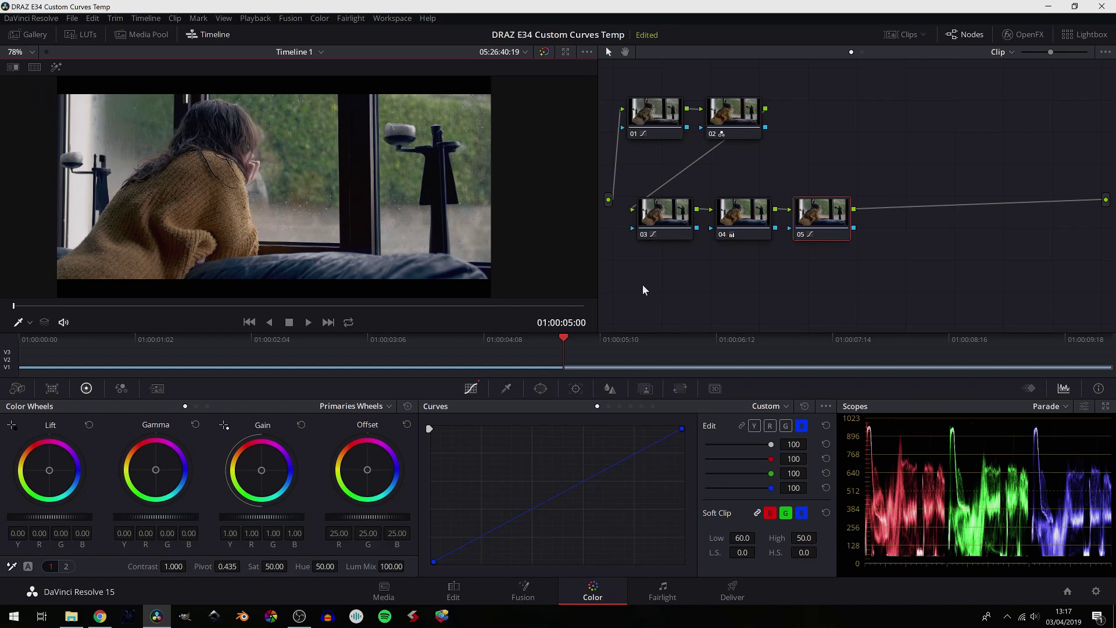
drag(647, 301, 846, 198)
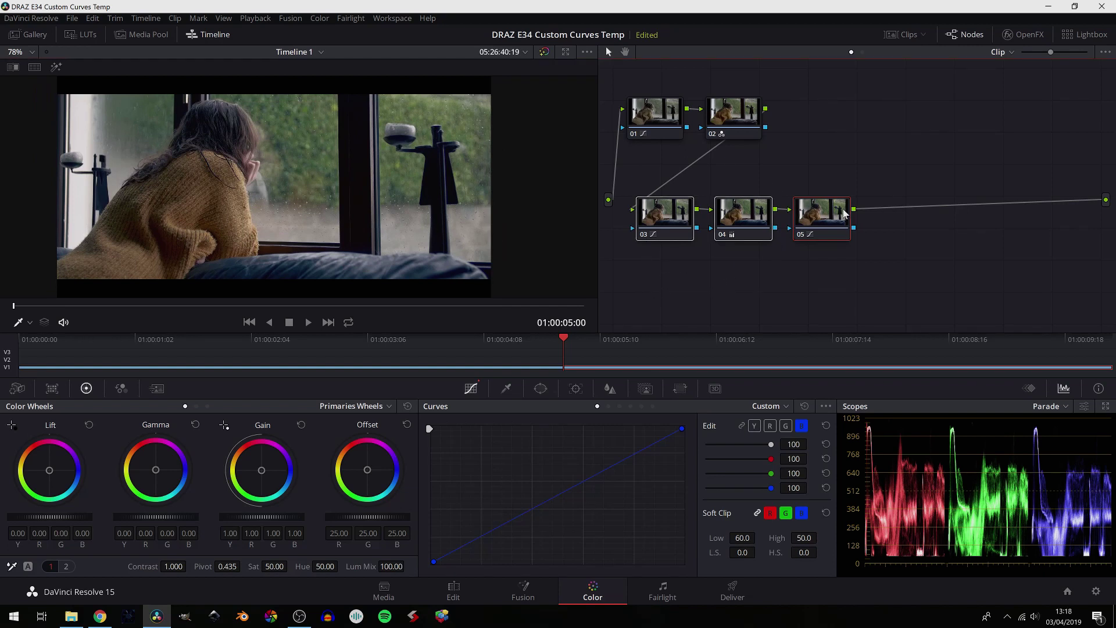
key(ctrl+d)
drag(818, 158, 647, 119)
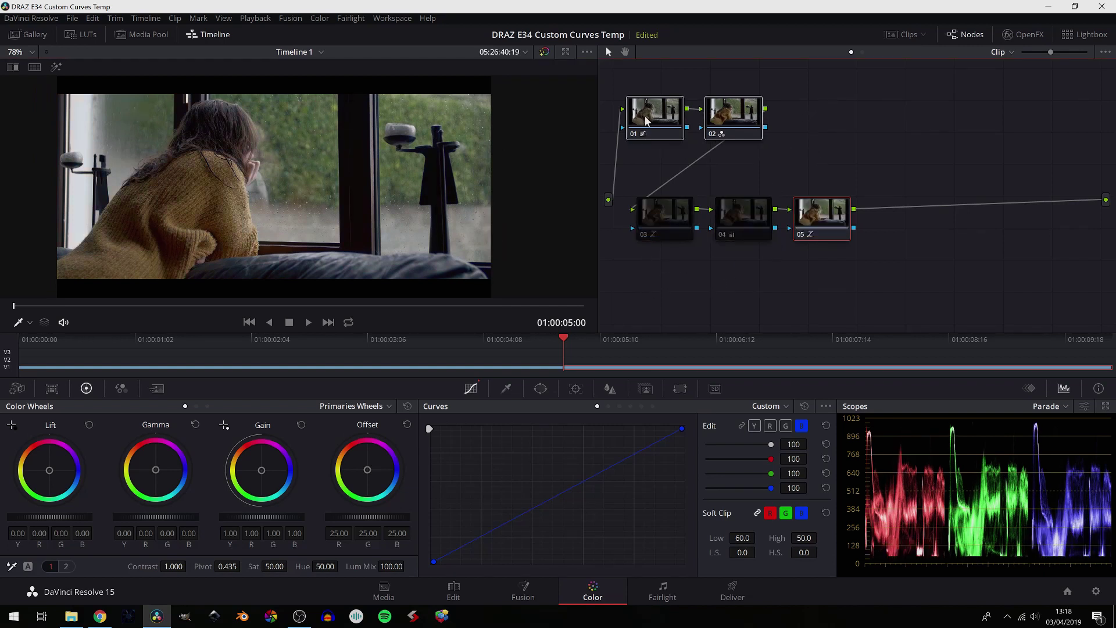
key(ctrl+d)
click(791, 168)
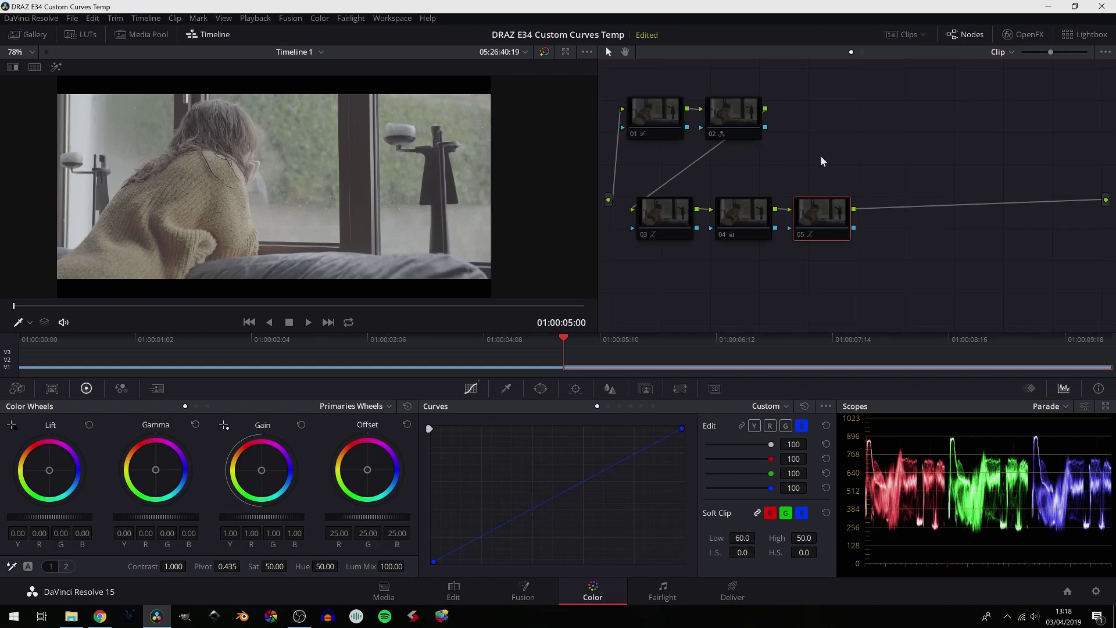
drag(794, 134, 664, 134)
key(ctrl+d)
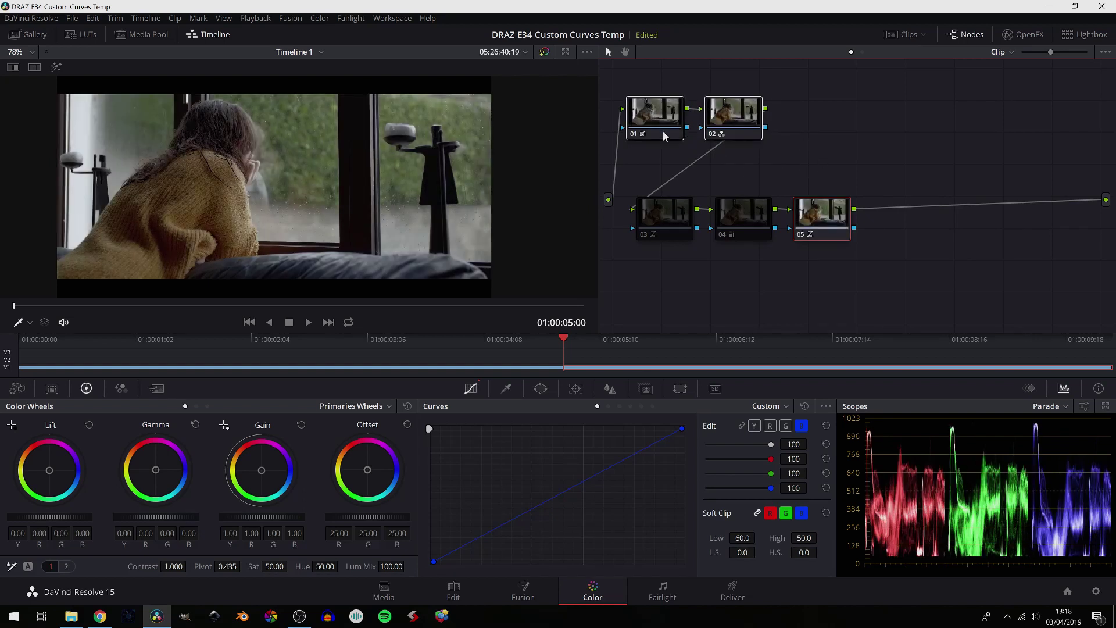
key(ctrl+d)
click(733, 117)
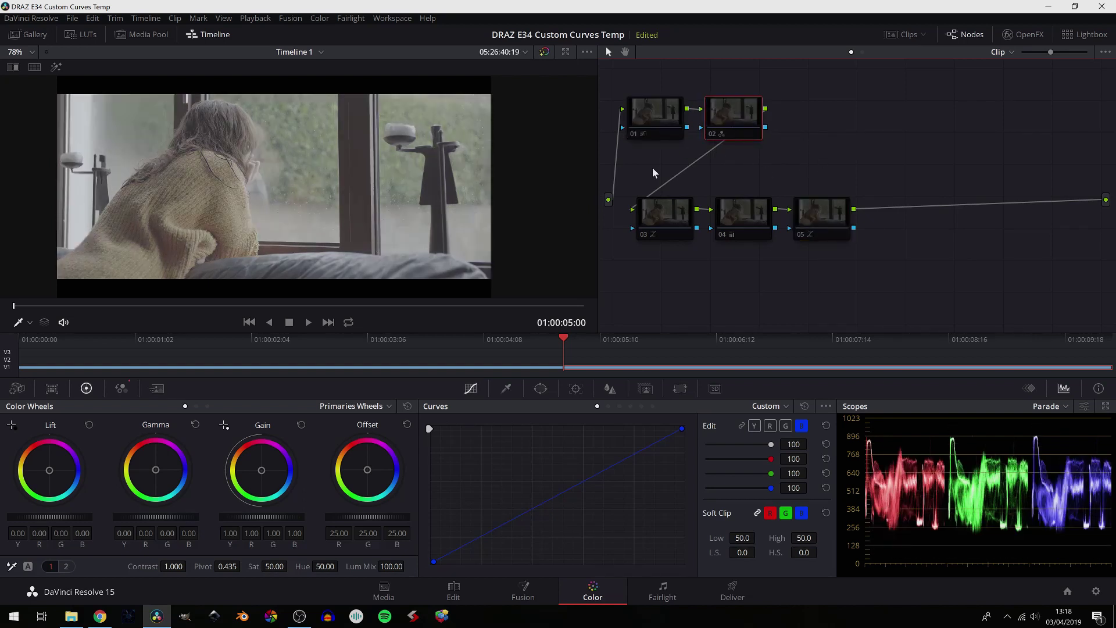
drag(652, 173, 736, 124)
key(ctrl+d)
key(ctrl+d)
key(ctrl+d)
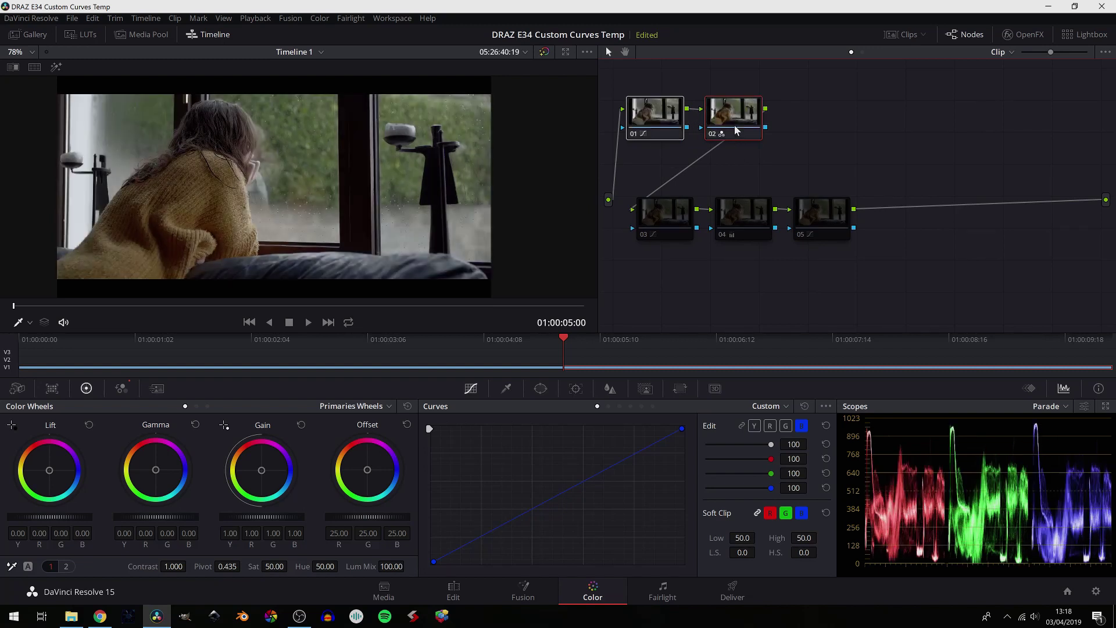
key(ctrl+d)
key(ctrl+d)
drag(648, 288, 826, 216)
drag(663, 268, 844, 220)
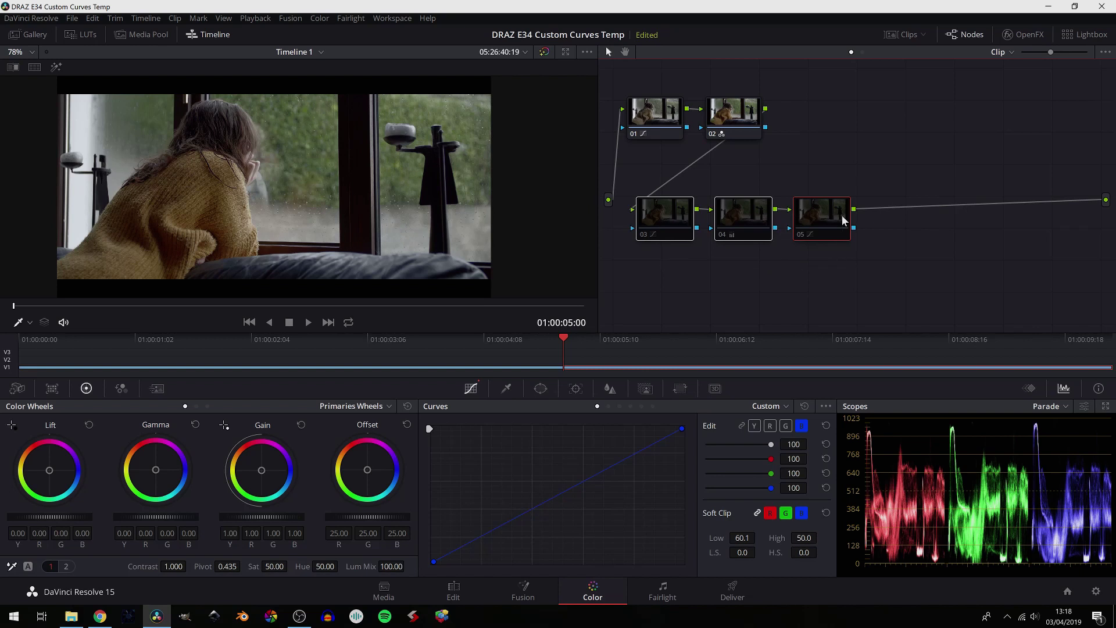
key(ctrl+d)
key(ctrl+d)
key(ctrl+d)
key(ctrl+d)
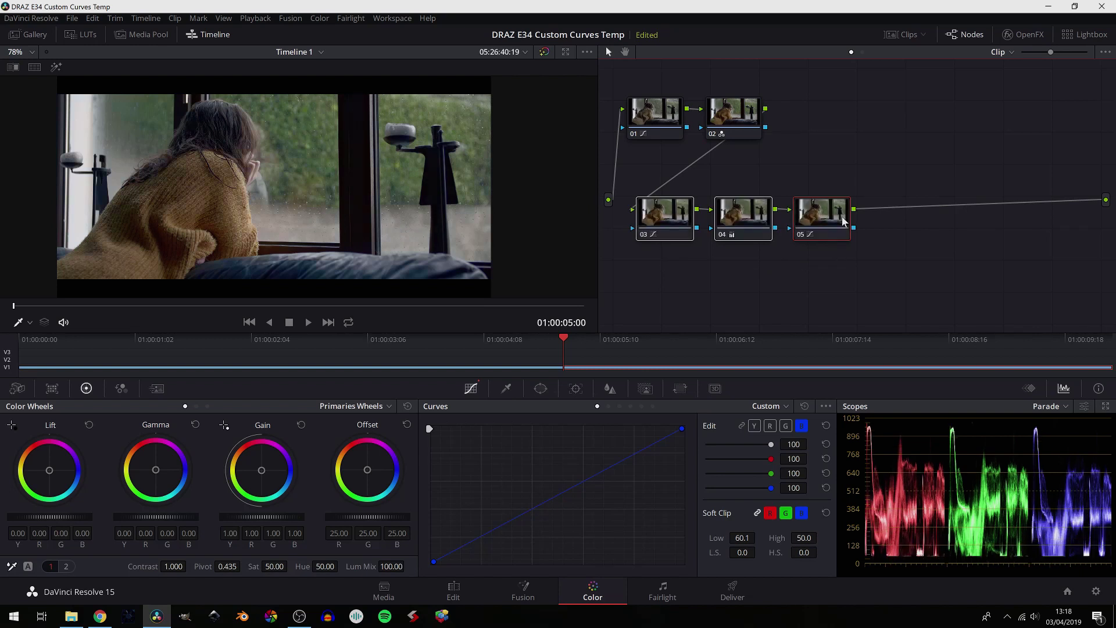
key(ctrl+d)
key(shift+d)
key(shift+d)
key(shift+d)
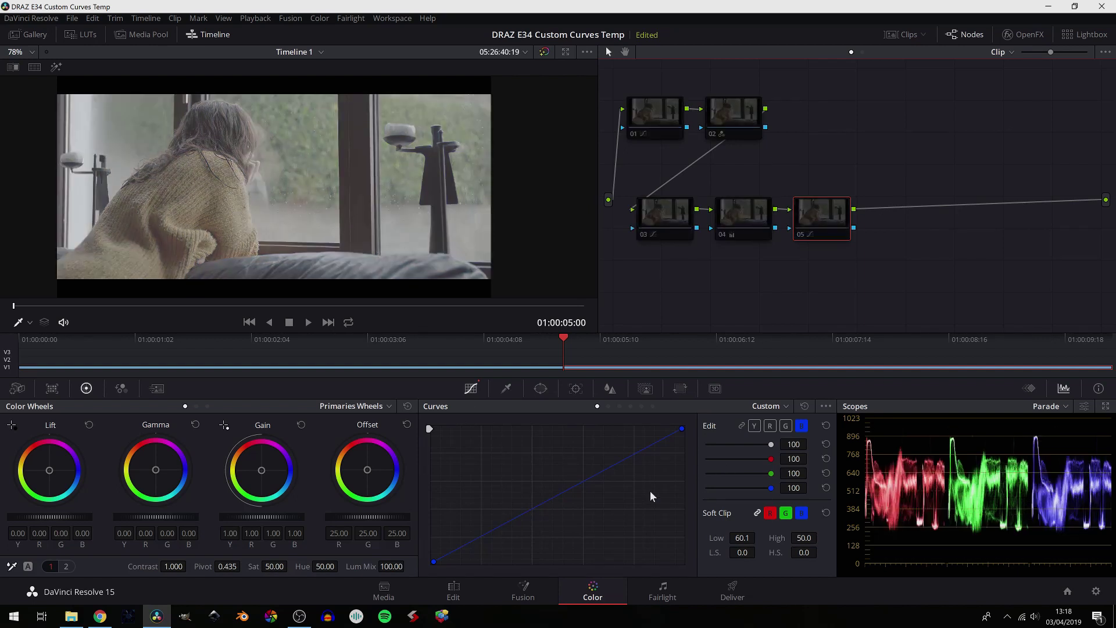
key(shift+d)
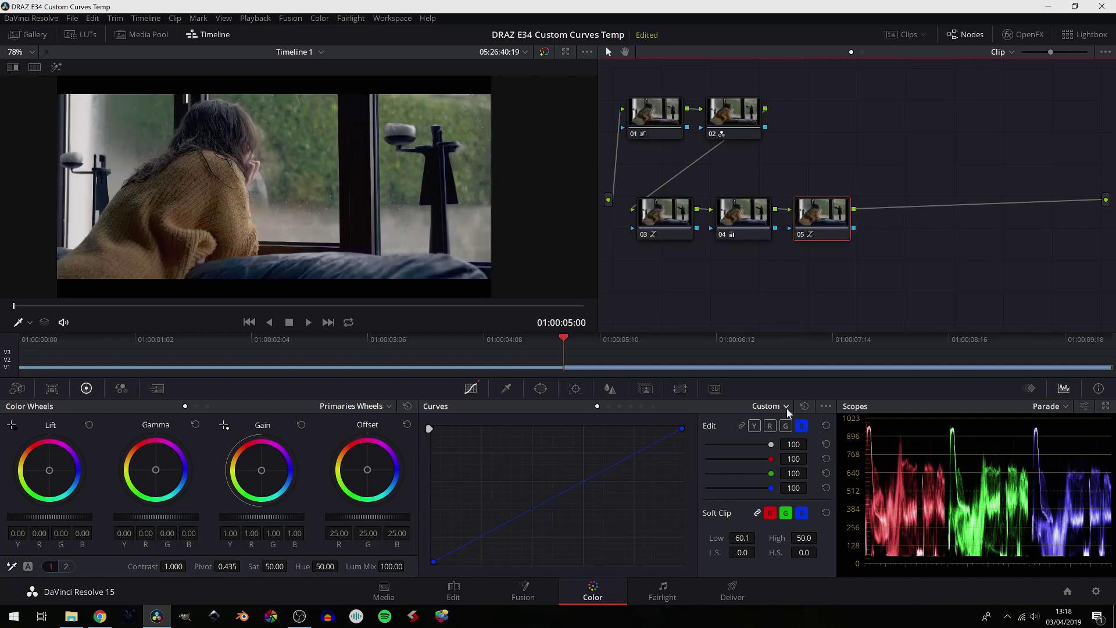
click(786, 408)
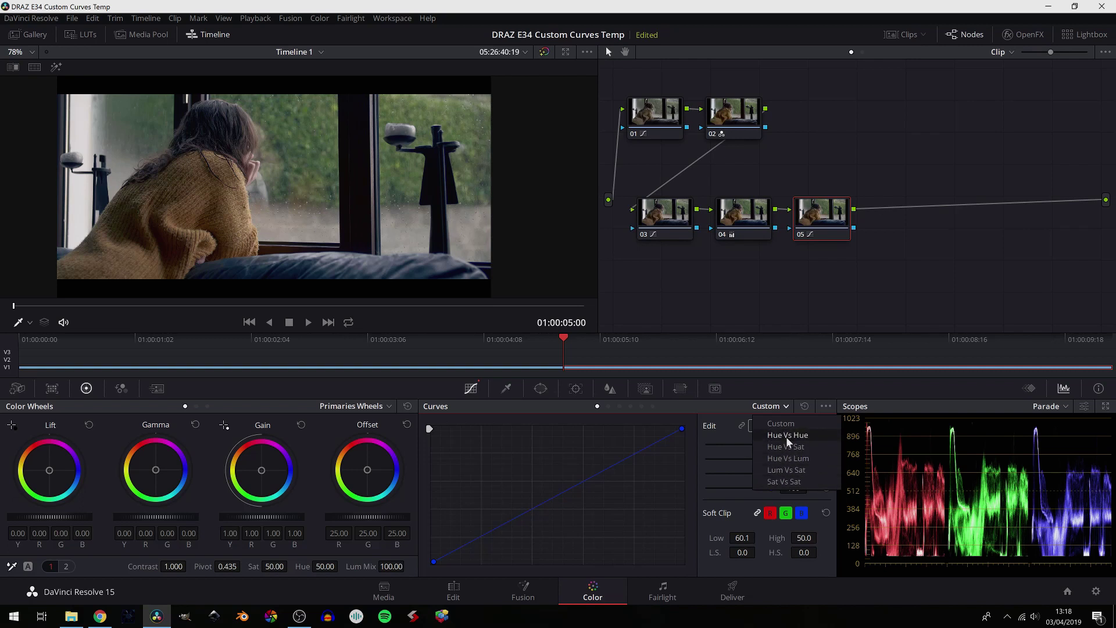
click(720, 406)
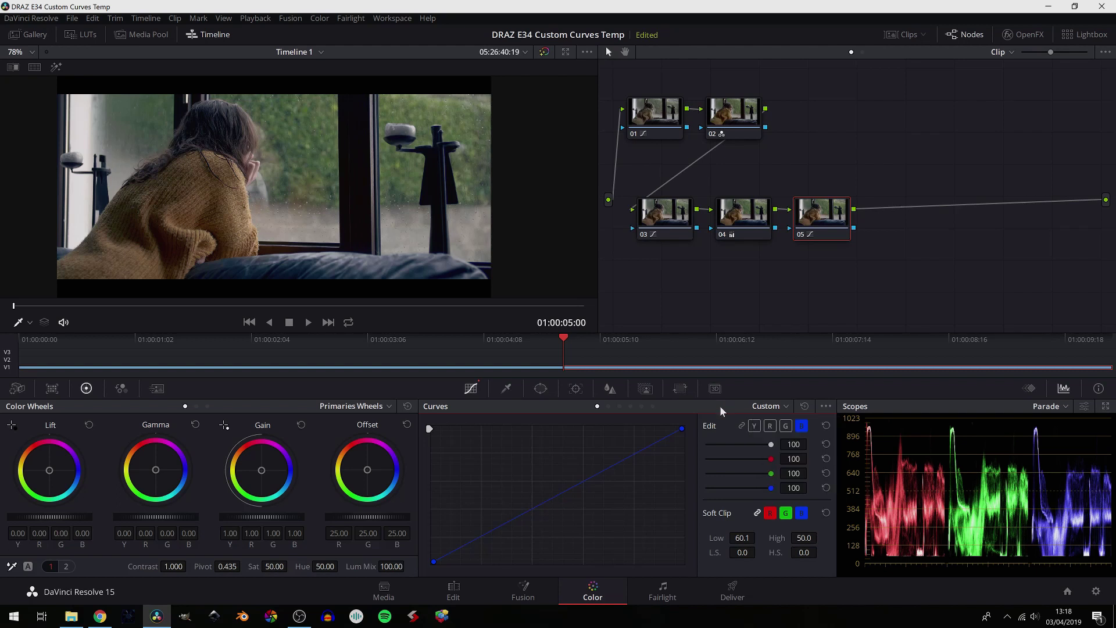